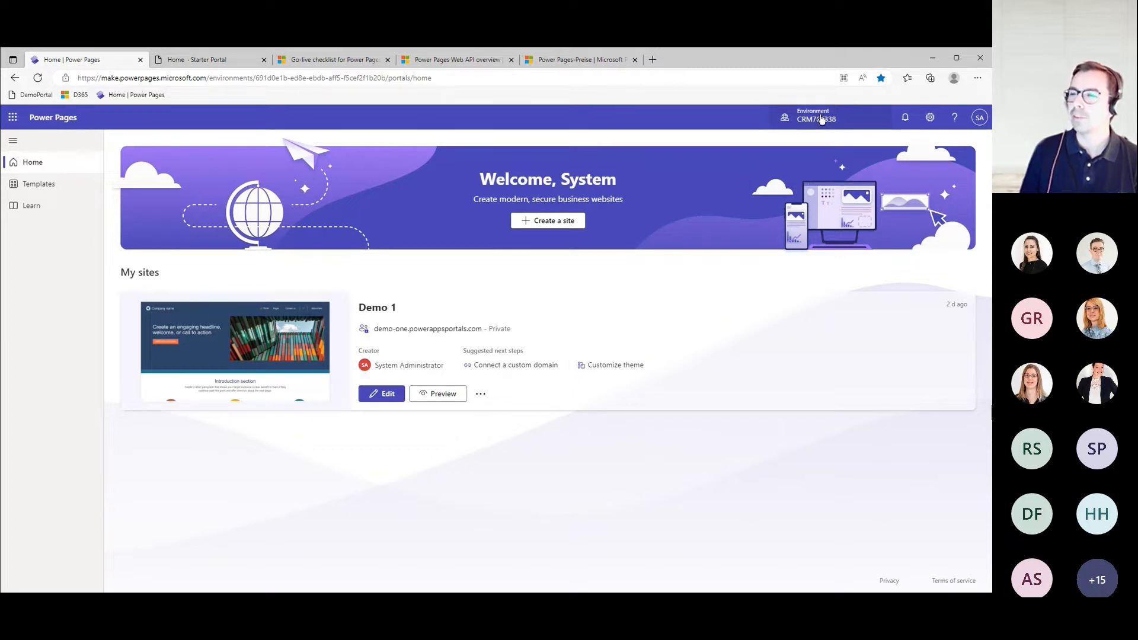
- Open the Demo 1 site for editing and expand the Pages entry in the main navigation
click(821, 119)
click(821, 119)
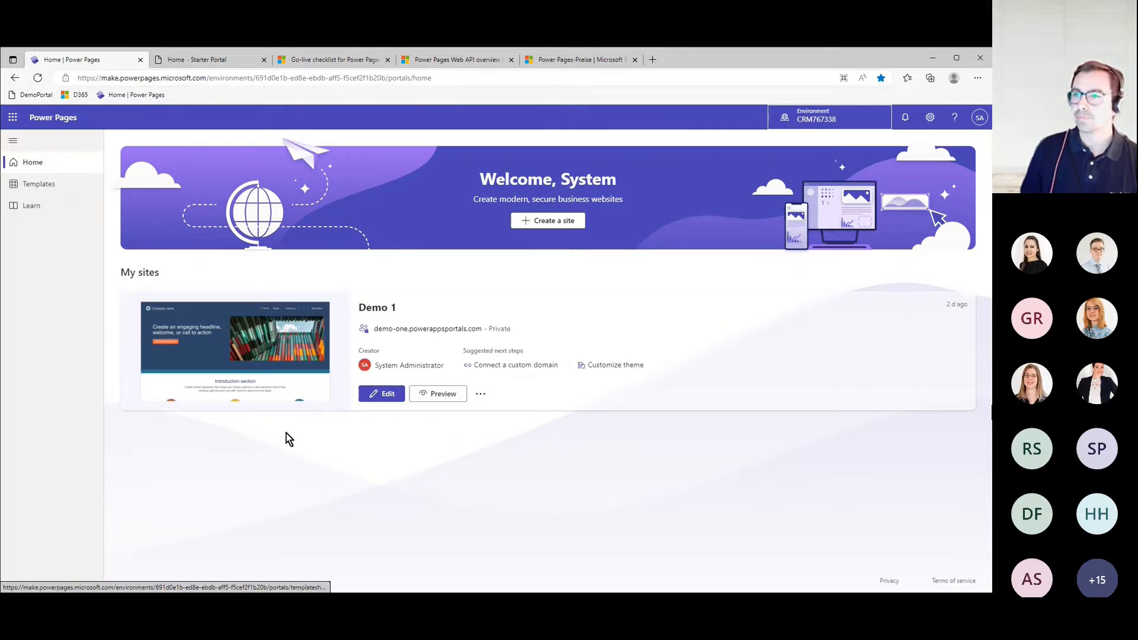
click(384, 398)
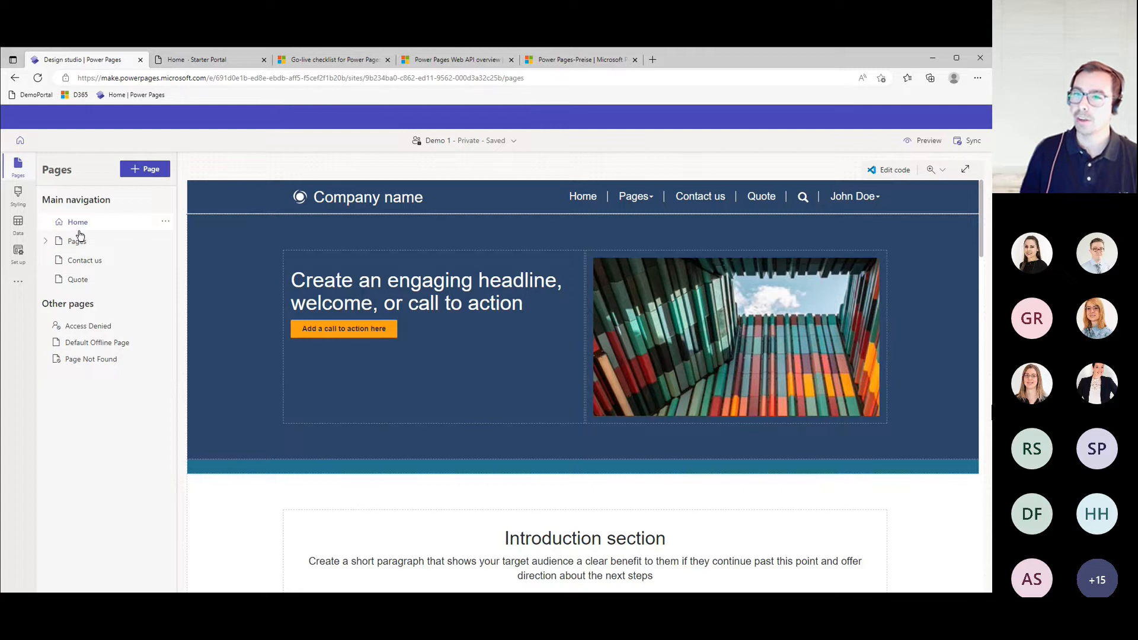
click(46, 243)
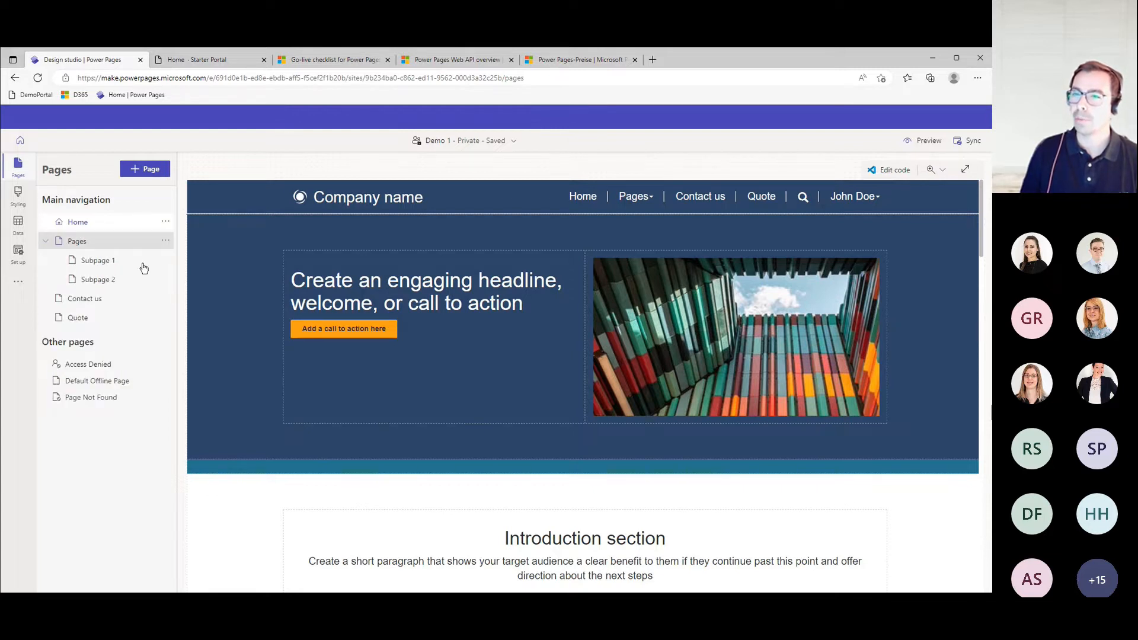
- View the options for adding a new page and the entries of the Pages menu in the site header
click(153, 170)
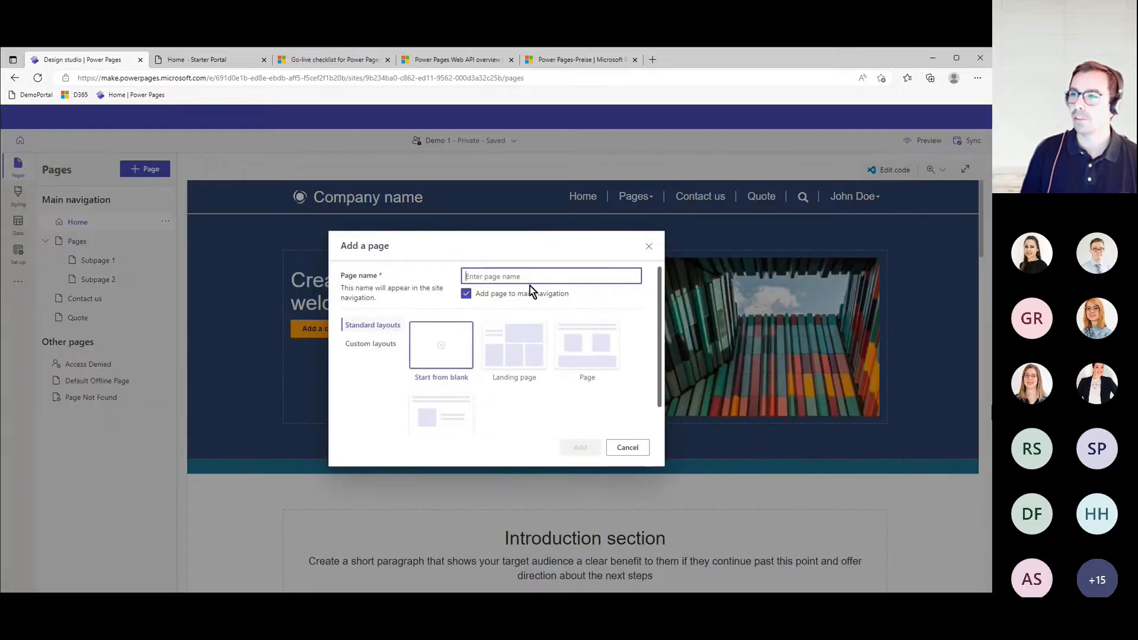
click(650, 246)
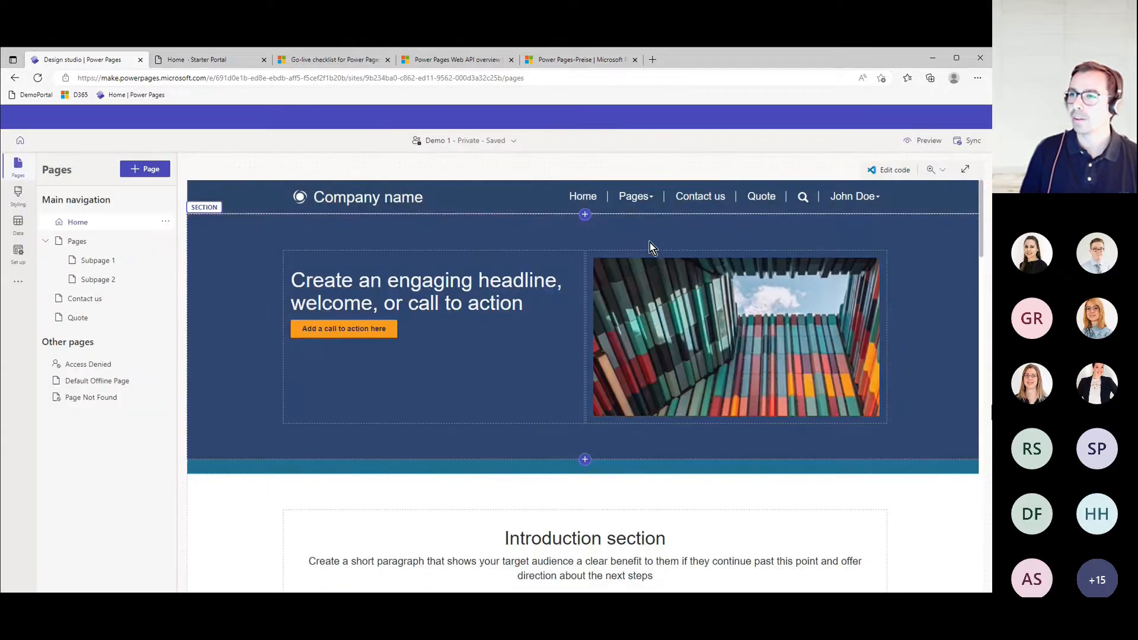
click(651, 203)
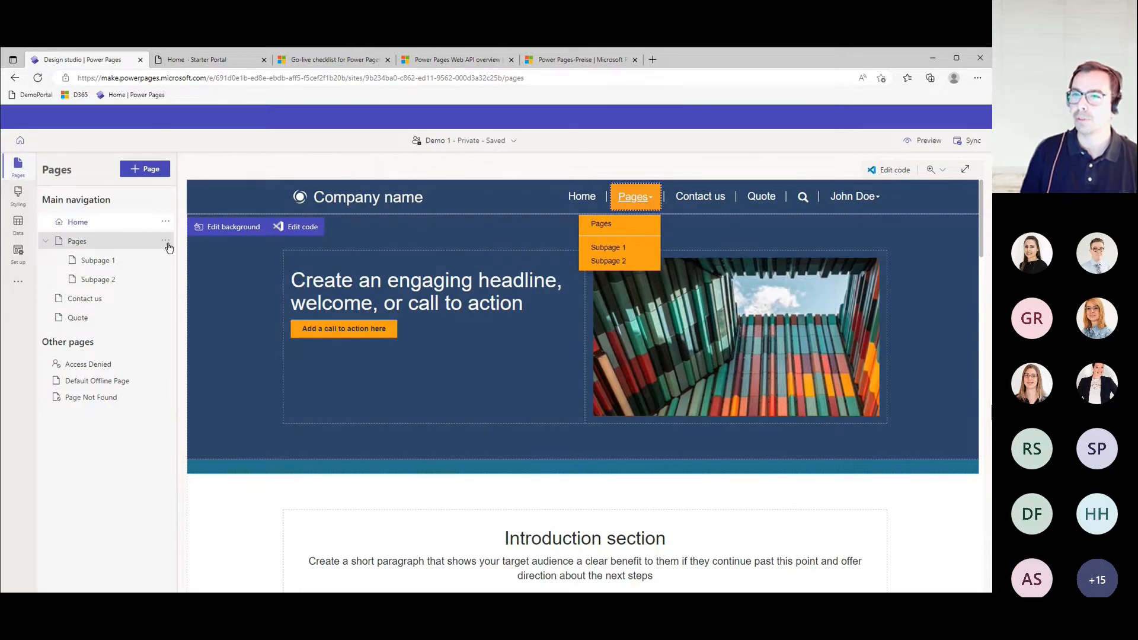
- Add a subpage named "Hello World" under Pages with the Page layout, and show it in the header's Pages menu
click(165, 241)
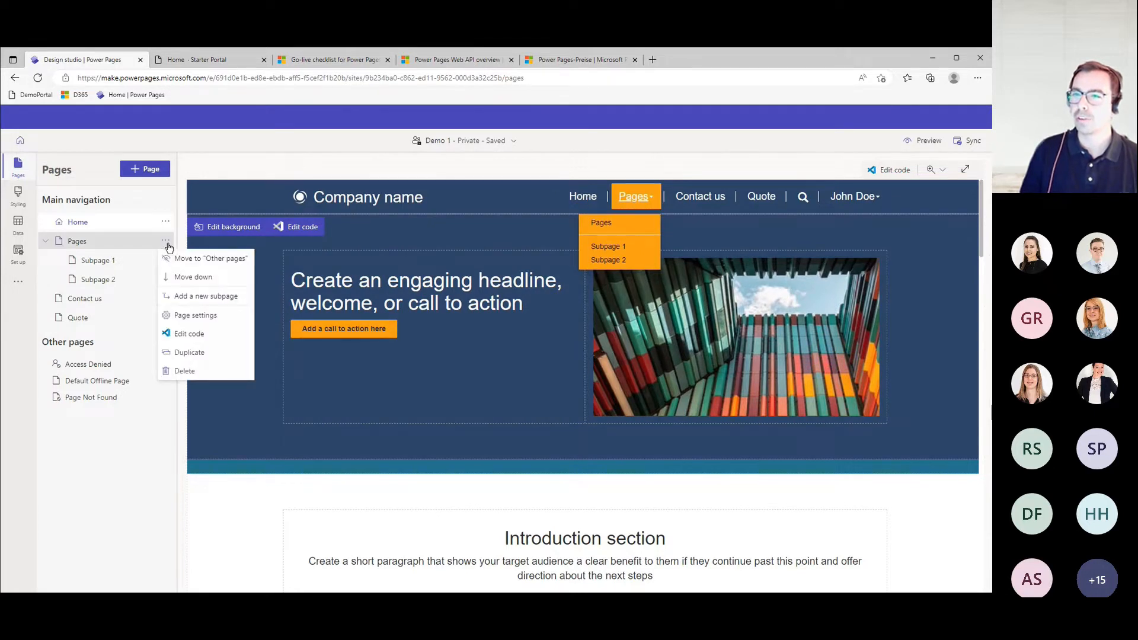
click(235, 298)
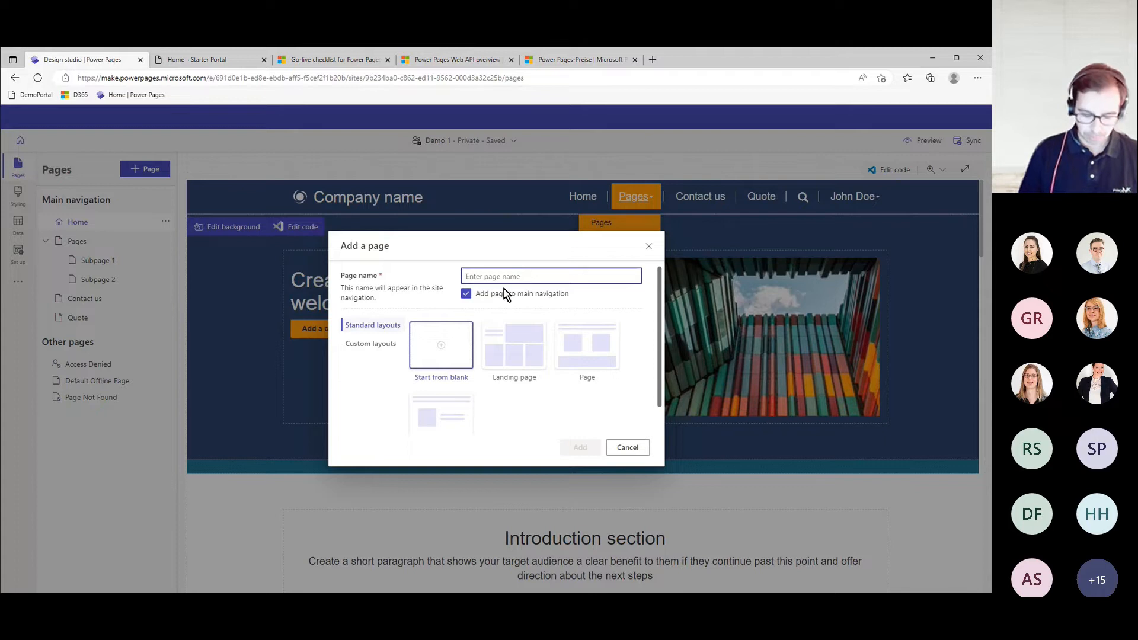
text(Hello World)
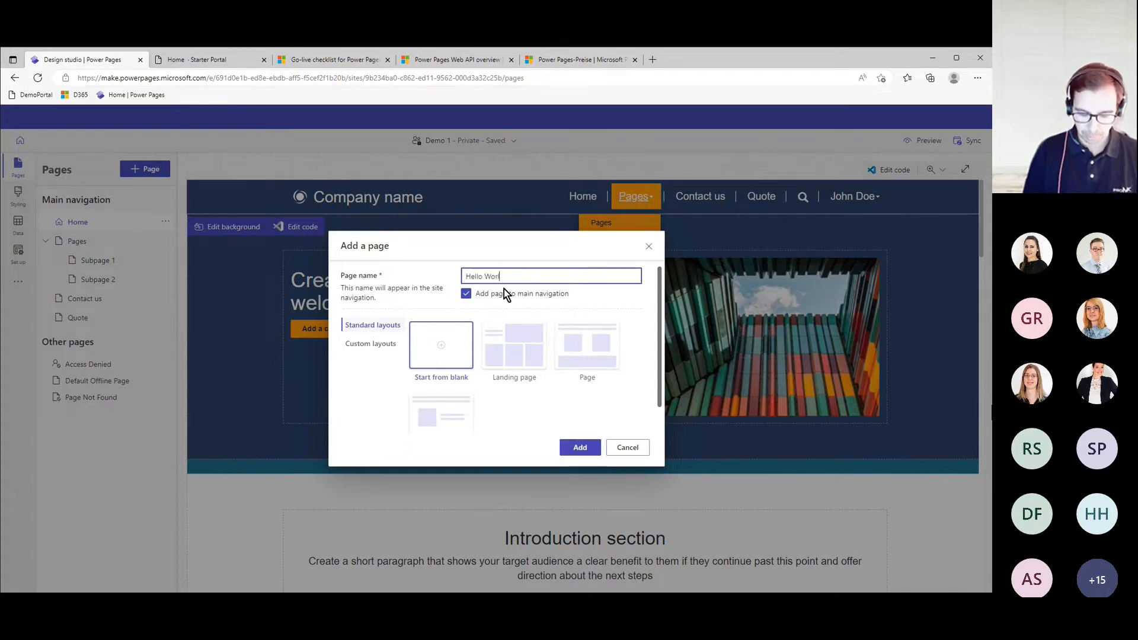
click(584, 360)
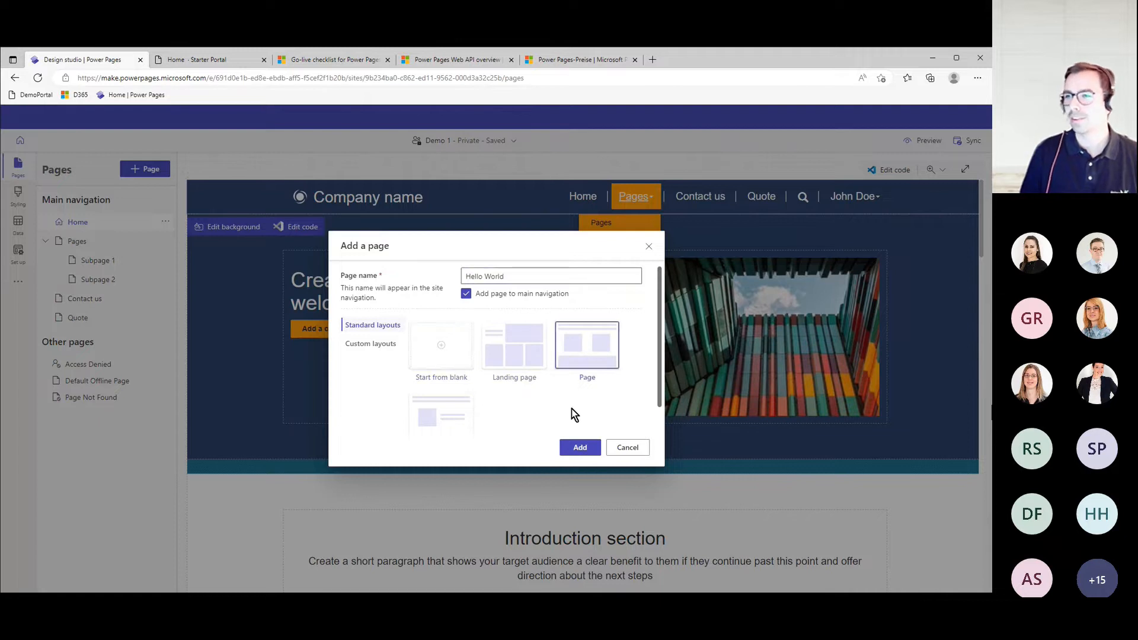
click(580, 449)
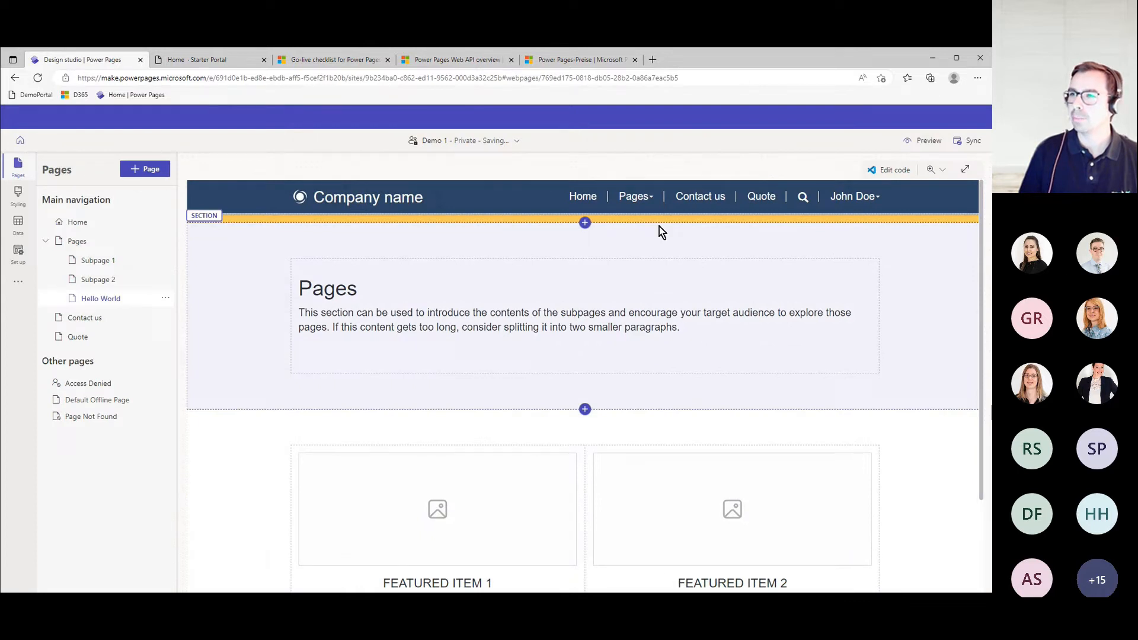
click(634, 196)
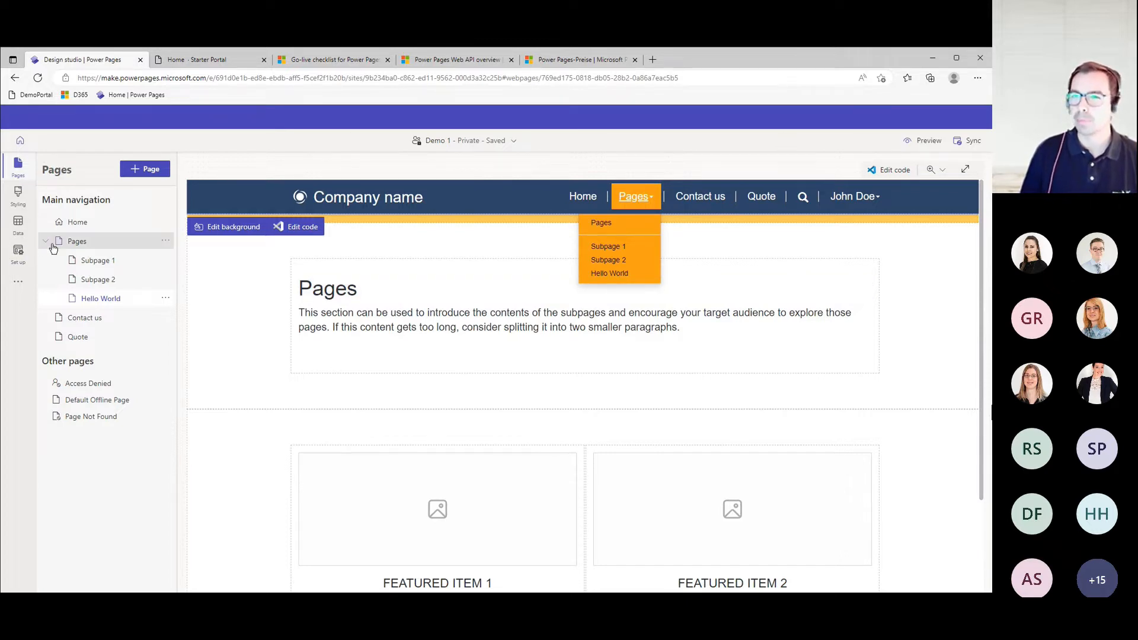
- Try the Green theme and the Red theme on the site
click(18, 193)
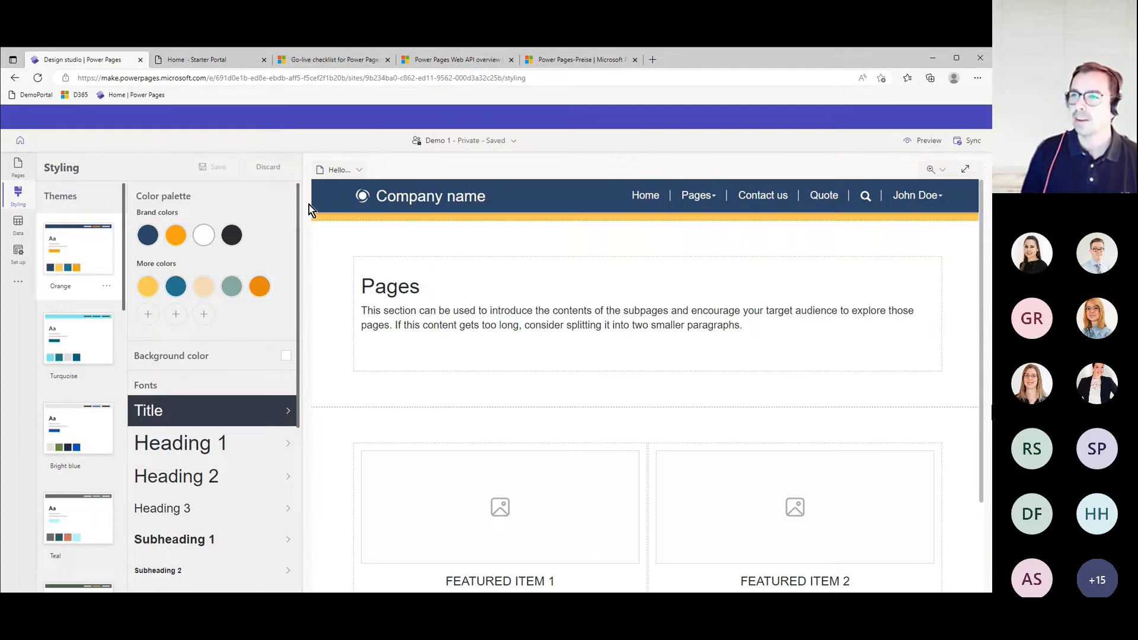
scroll(85, 291, down, 7)
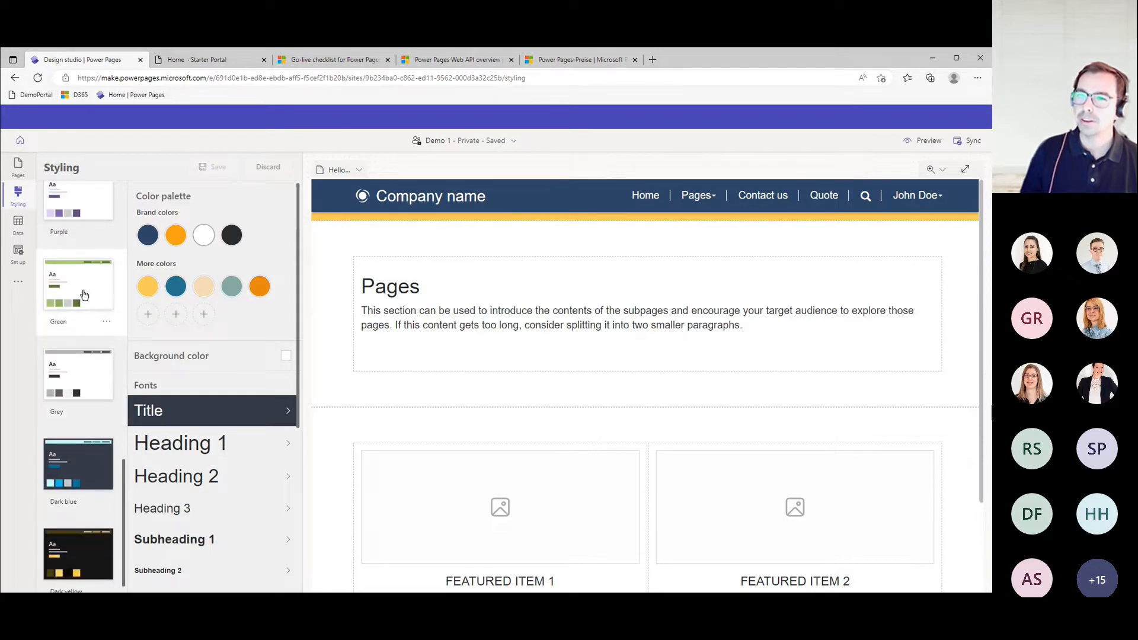
click(84, 295)
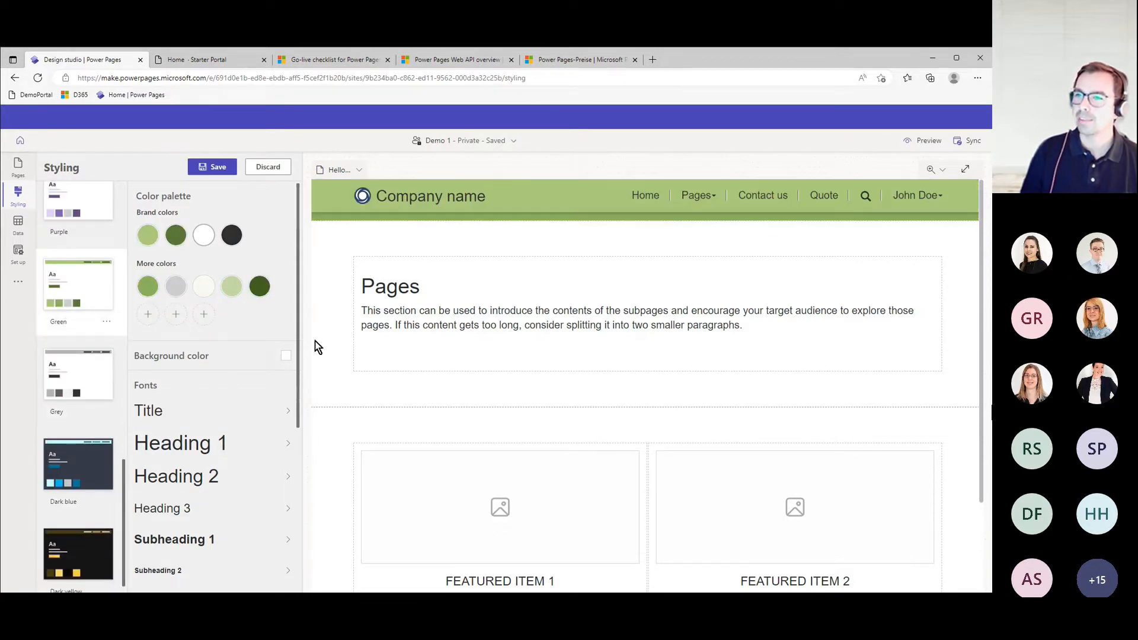
scroll(113, 444, up, 5)
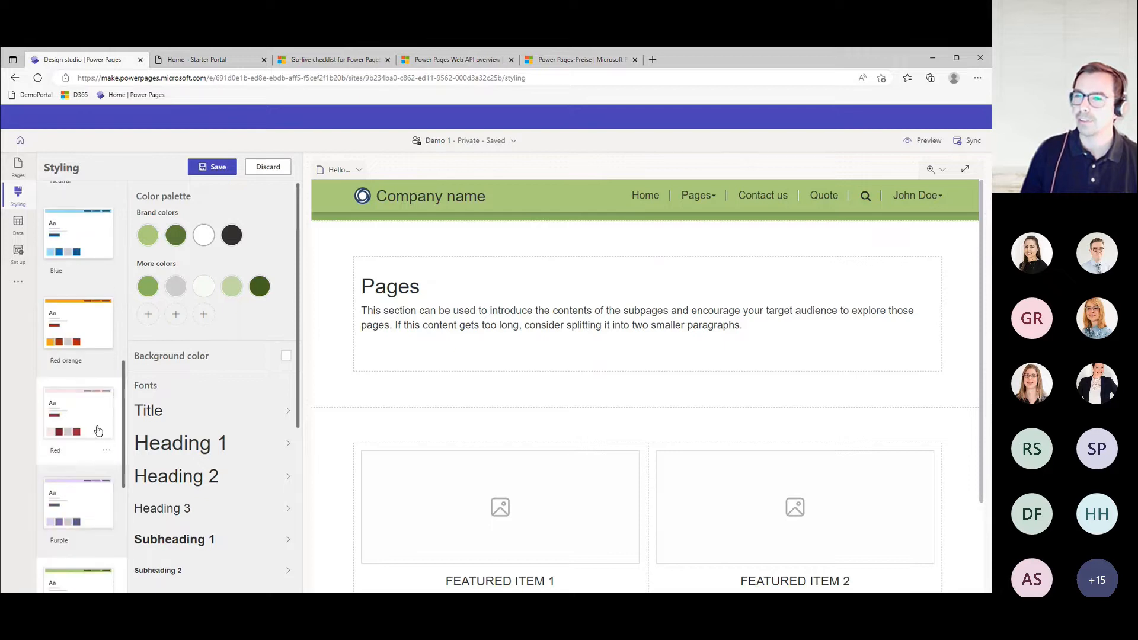
click(124, 419)
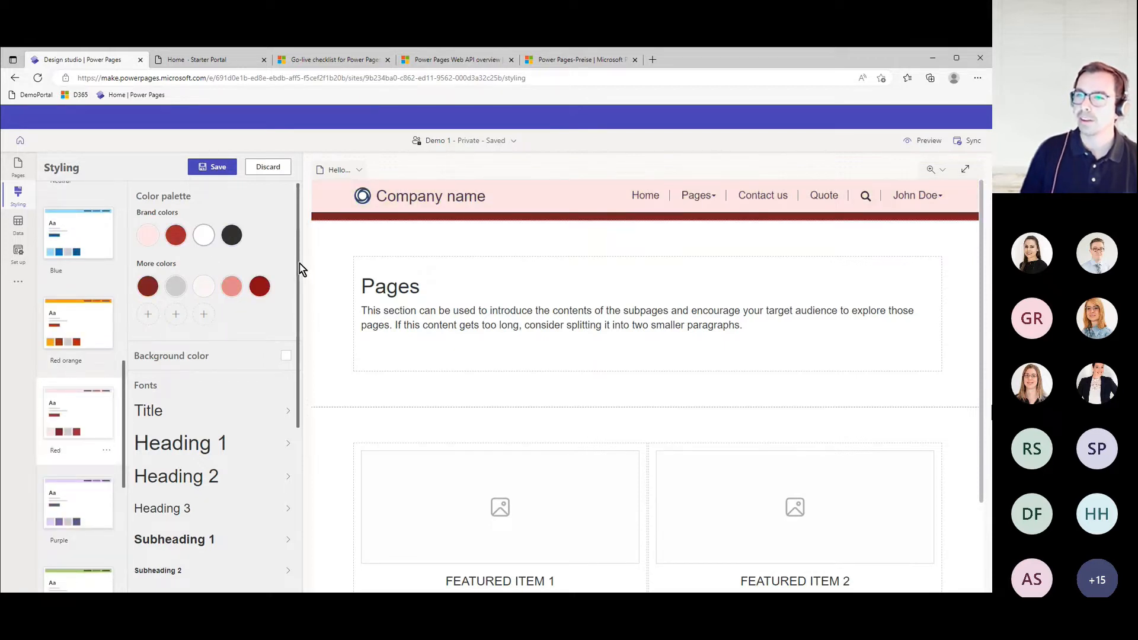
- Try a light red color for the primary button style, and discard the unsaved theme changes
scroll(300, 263, down, 2)
drag(300, 349, 302, 453)
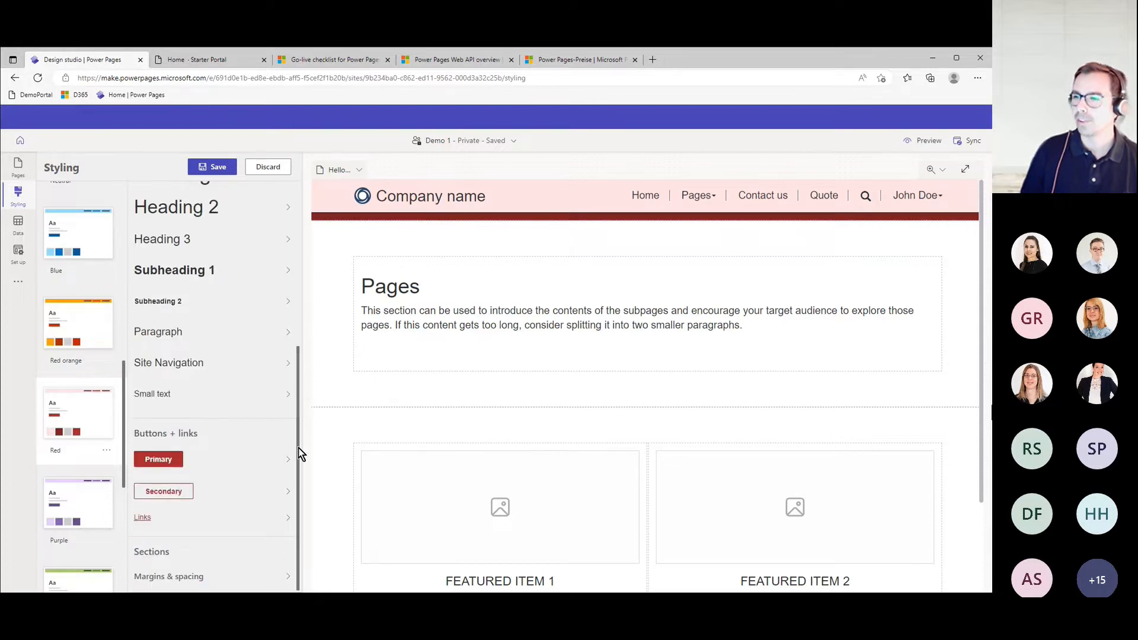
click(168, 462)
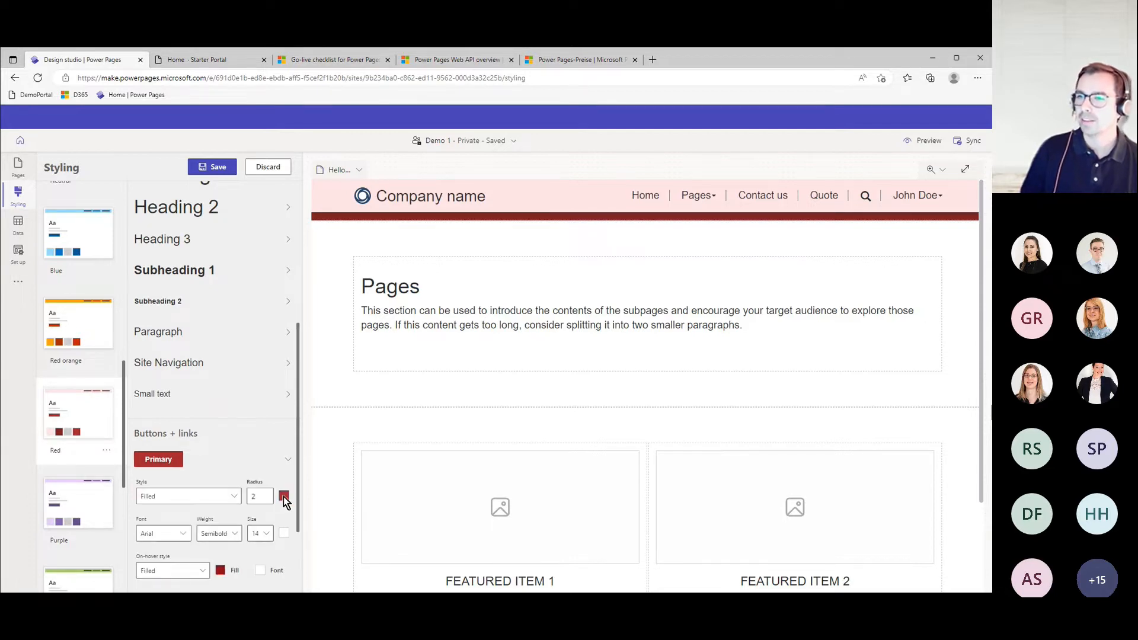
click(284, 497)
click(274, 440)
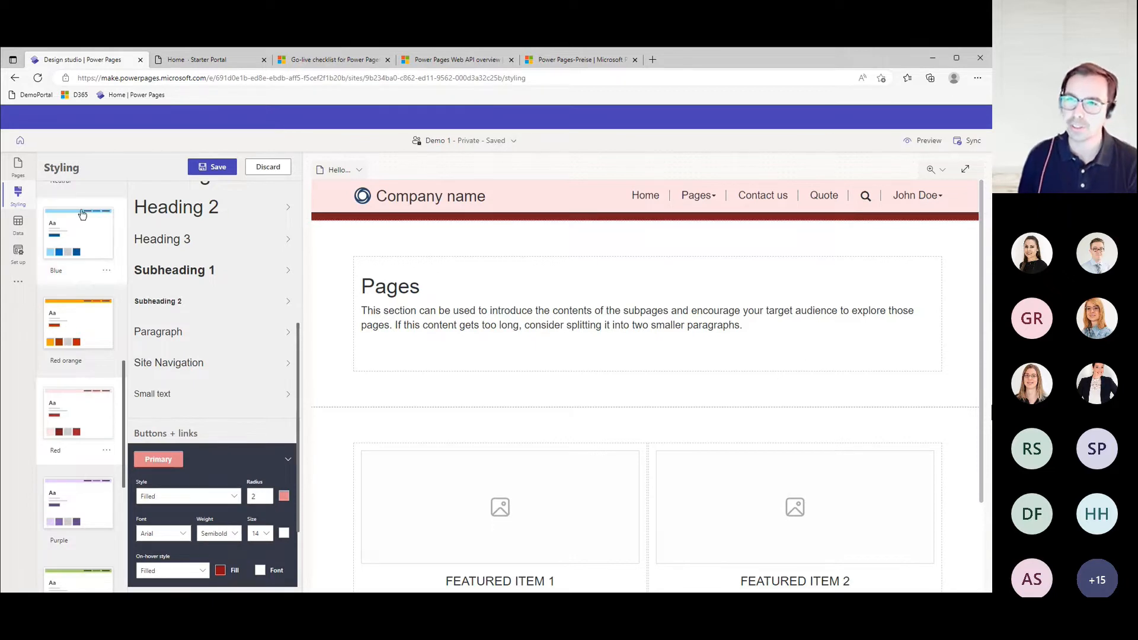
click(28, 230)
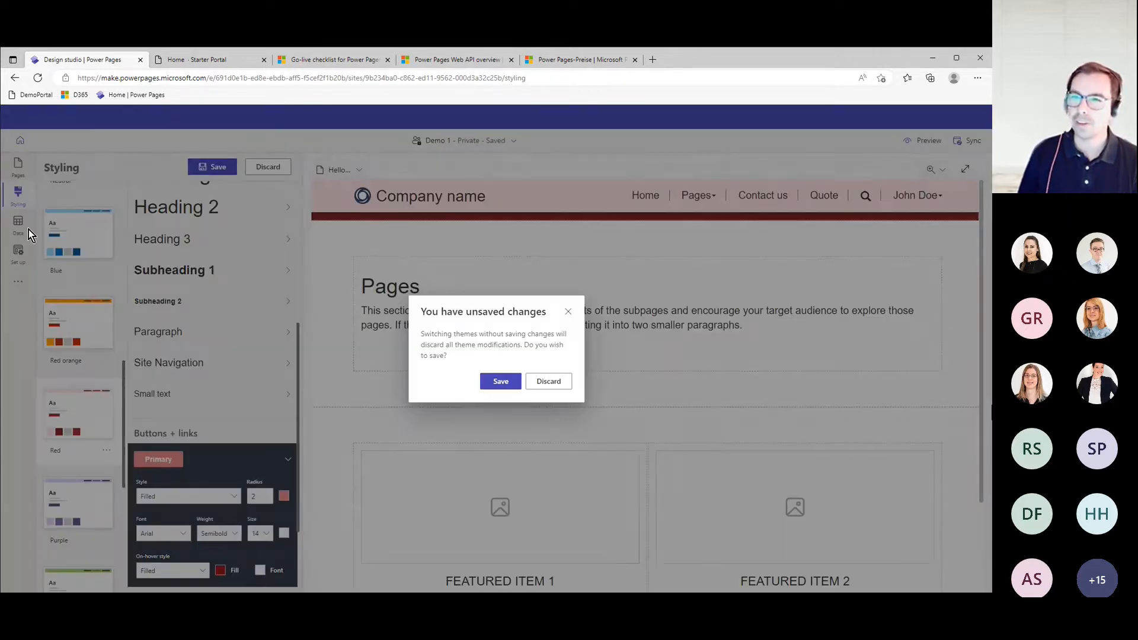
click(548, 382)
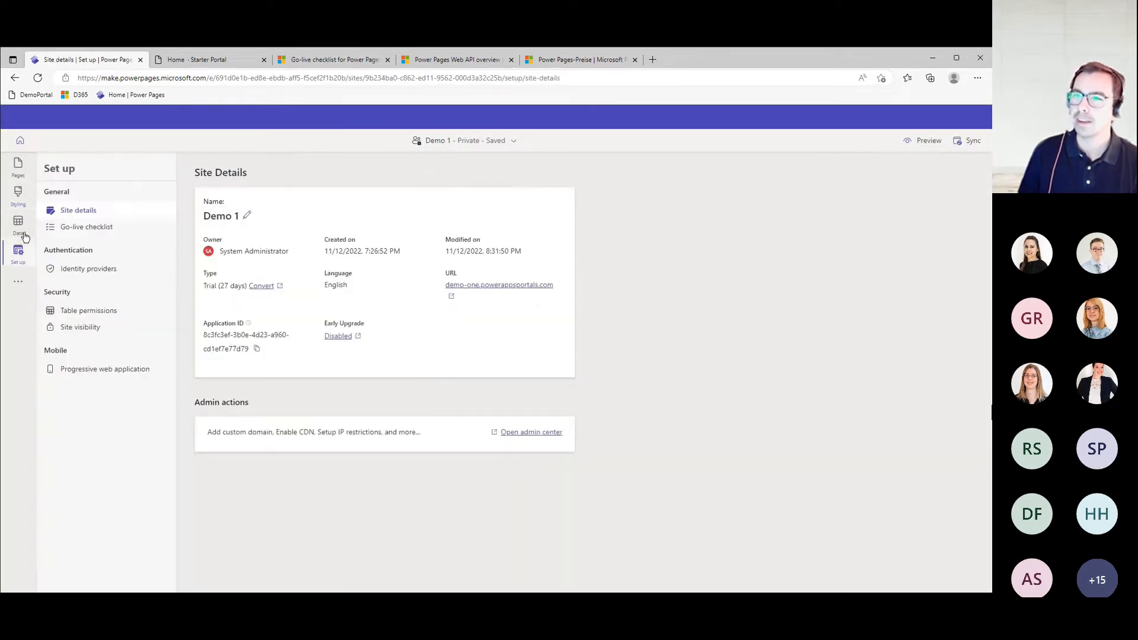
- Examine the available data tables and the records of the Account table
click(25, 237)
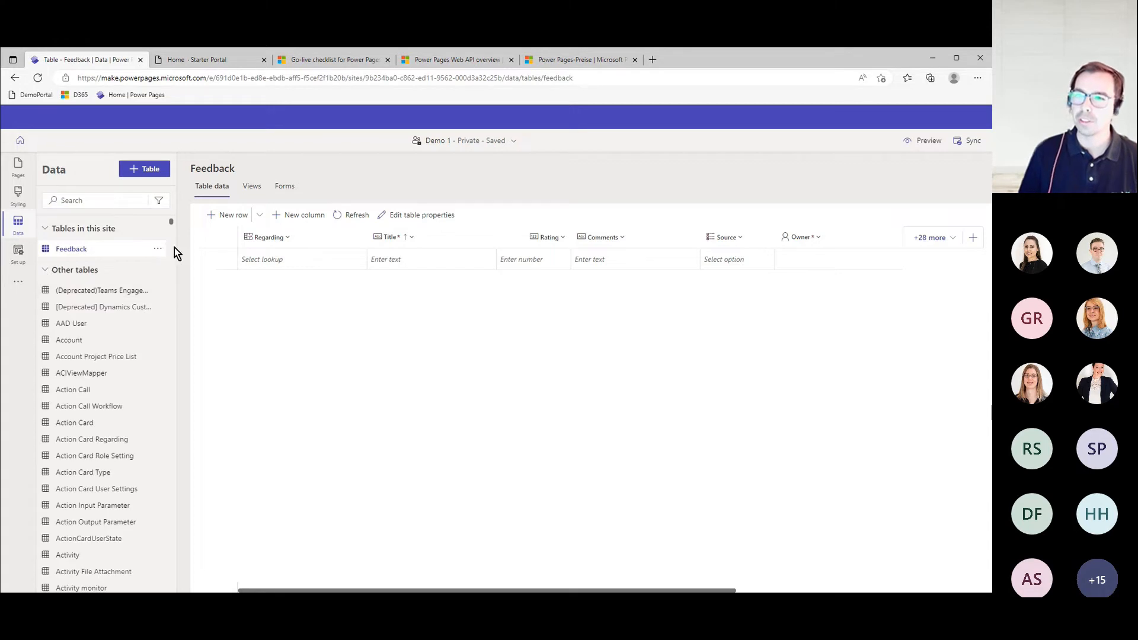
mouse_move(171, 221)
mouse_down()
mouse_move(170, 253)
mouse_move(170, 227)
mouse_up()
click(119, 250)
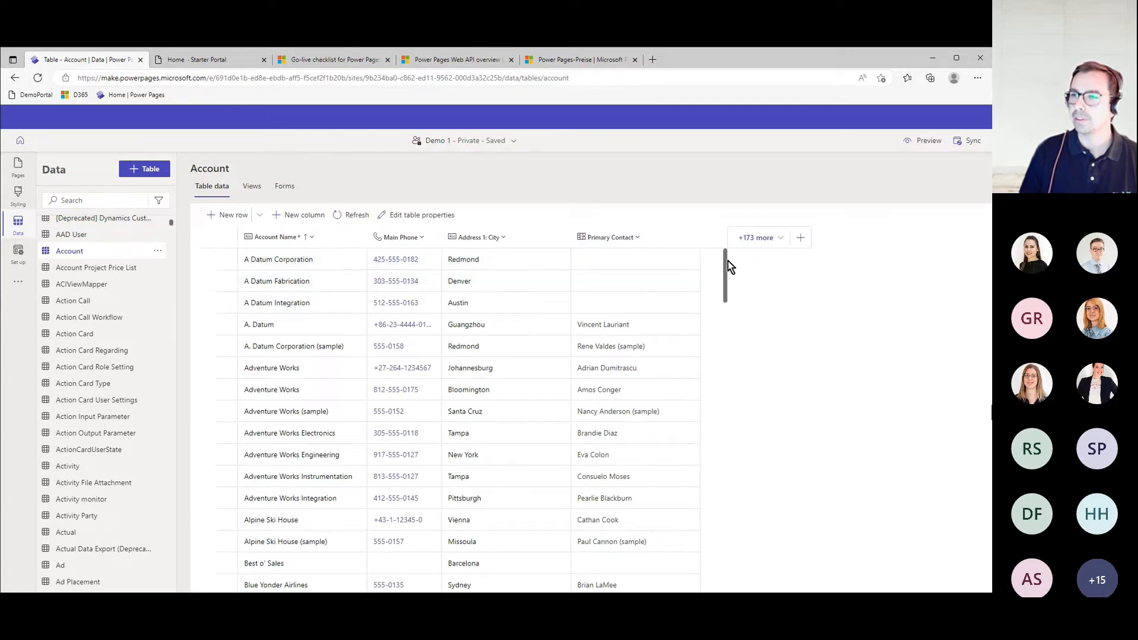
mouse_move(727, 290)
mouse_down()
mouse_move(729, 342)
mouse_move(729, 267)
mouse_up()
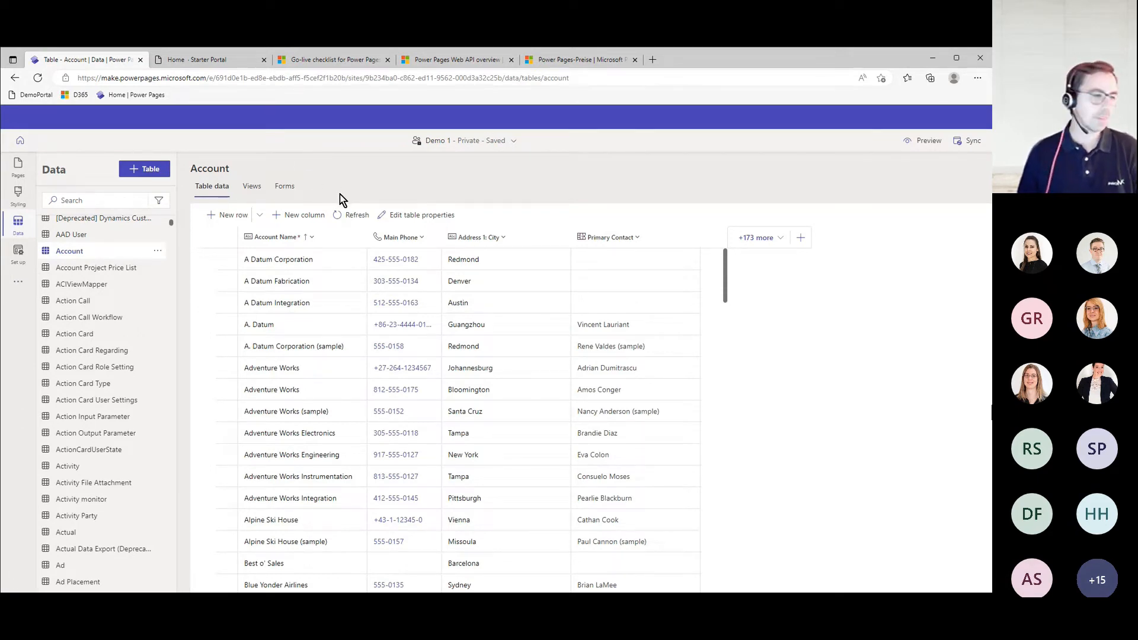
- View the site details in the site setup, and preview the site at desktop size
click(18, 252)
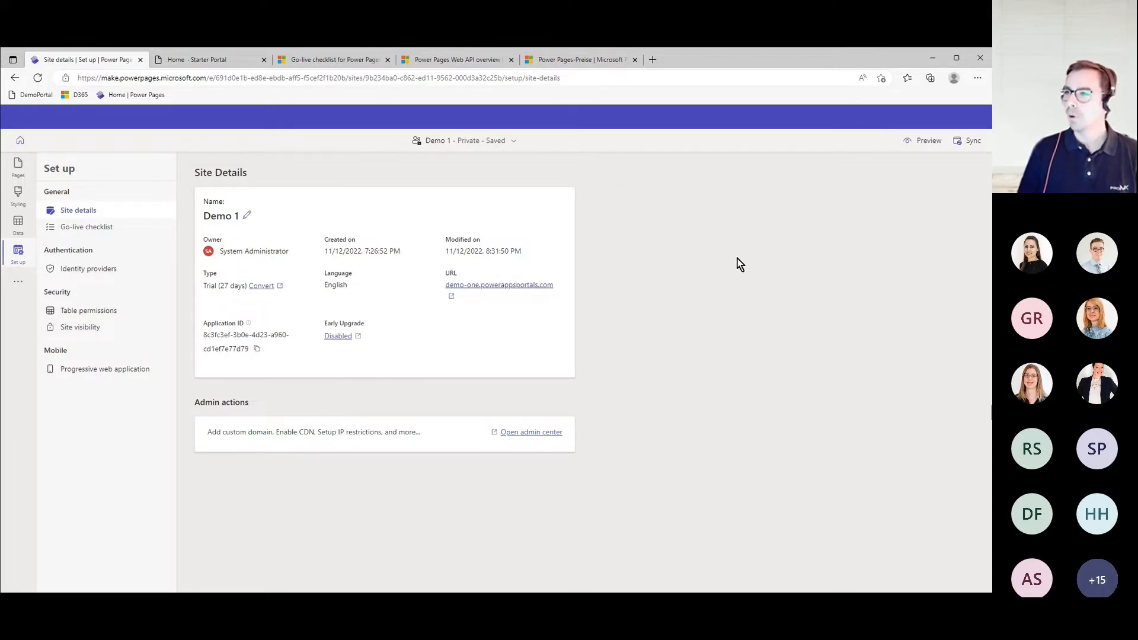
click(924, 148)
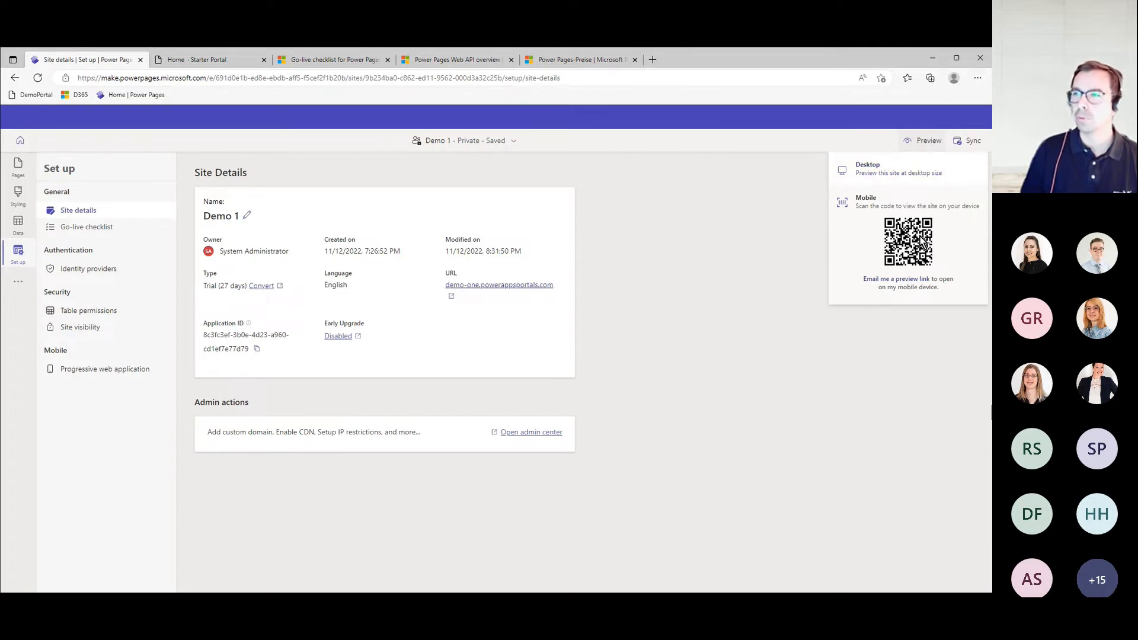
click(917, 172)
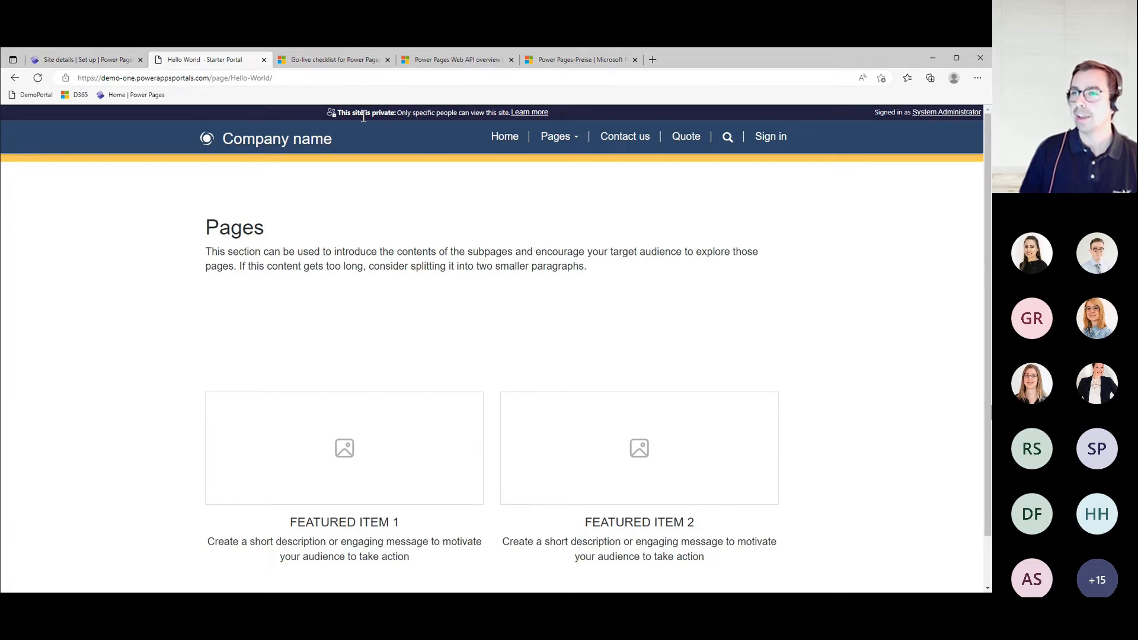
- Point out the word "private" in the previewed site's visibility notice and look over the Hello World page
drag(372, 114, 397, 116)
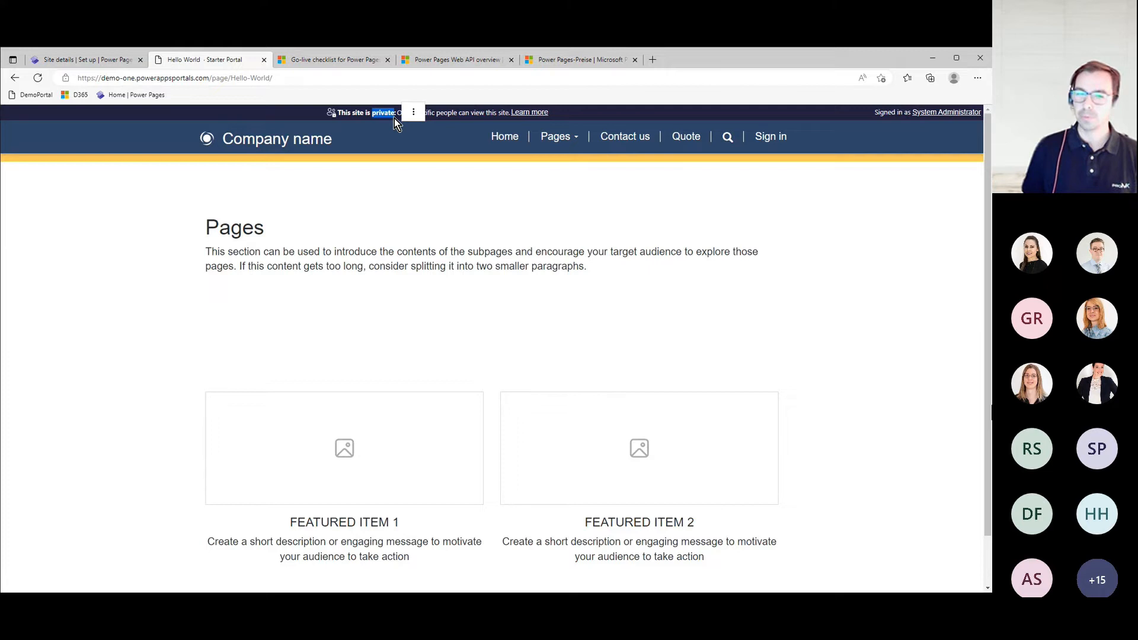
click(582, 114)
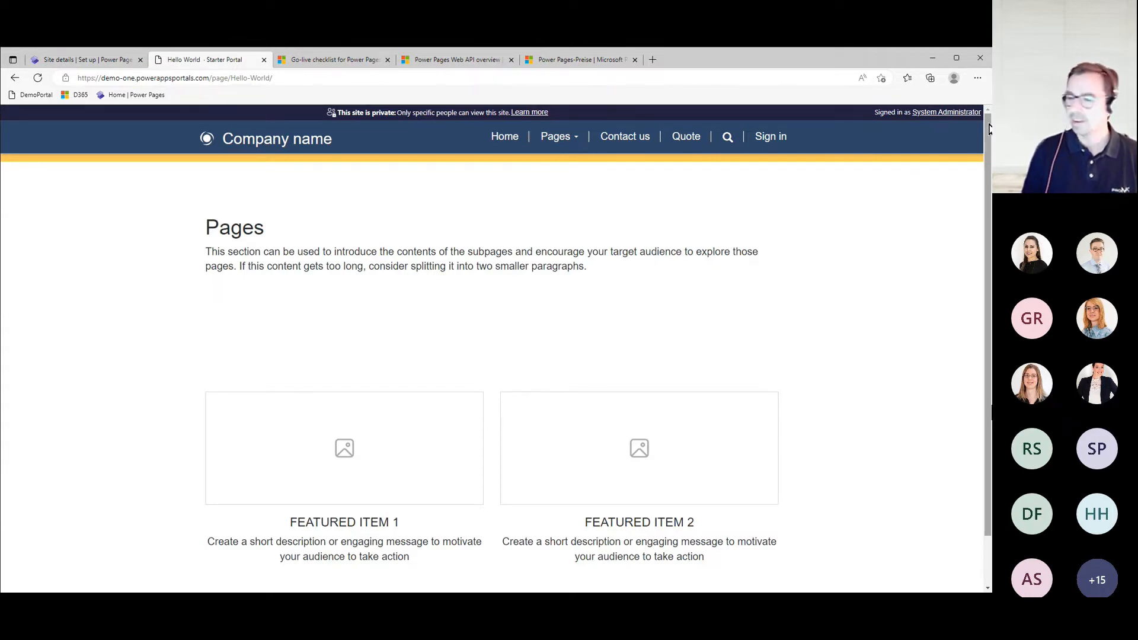
mouse_move(987, 126)
mouse_down()
mouse_move(988, 147)
mouse_move(988, 126)
mouse_up()
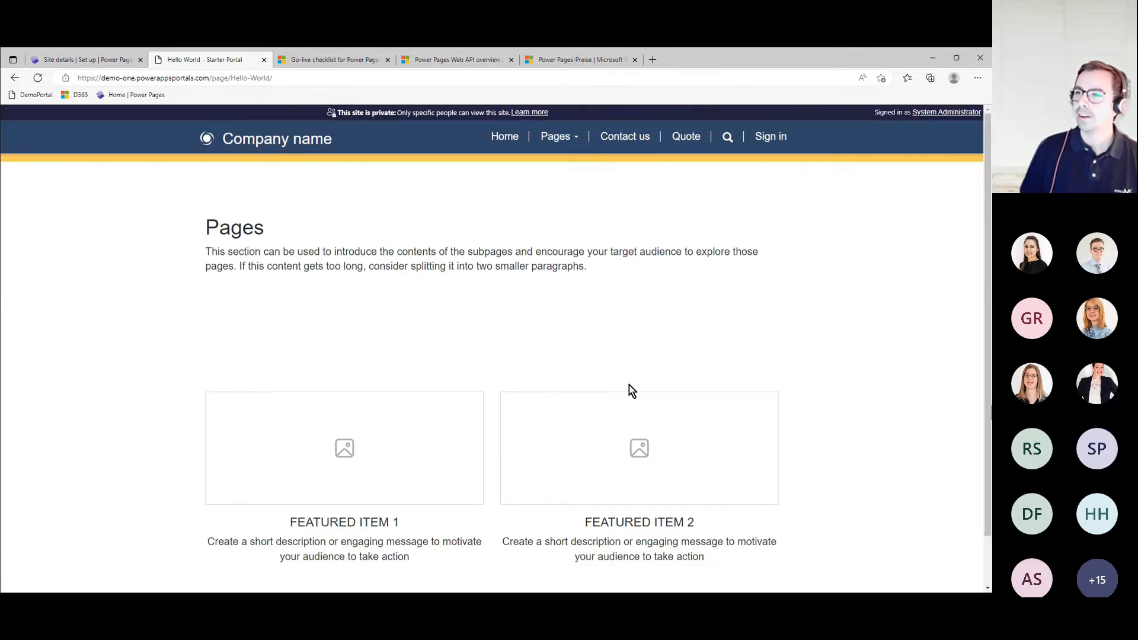
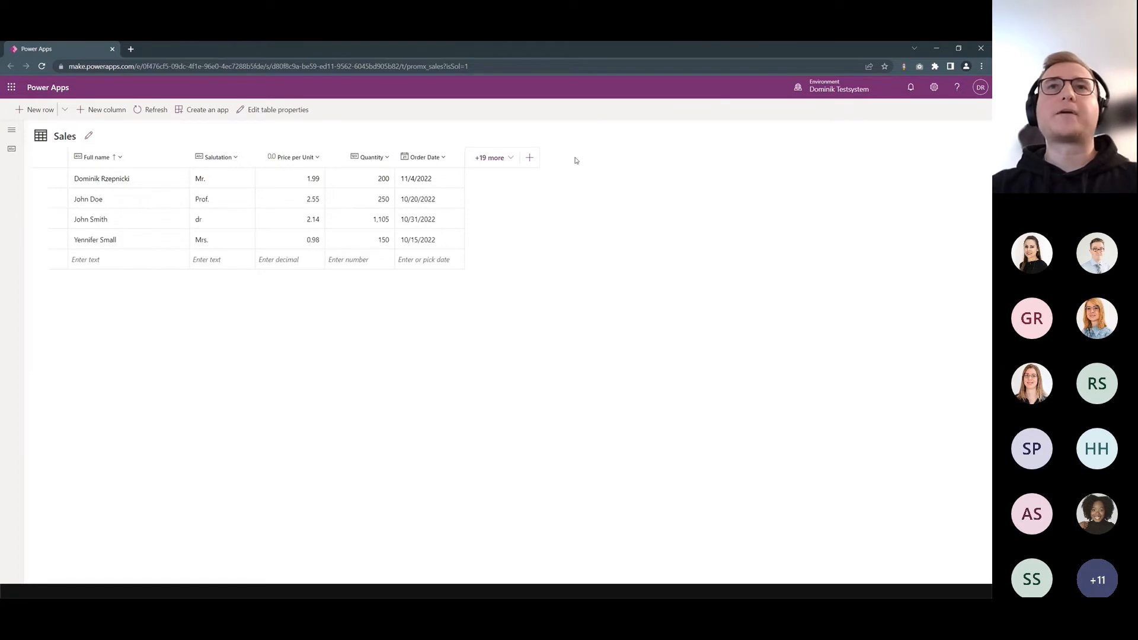
- Start a new column in the Sales table with the display name Total Amount and the data type Formula (Preview)
click(529, 158)
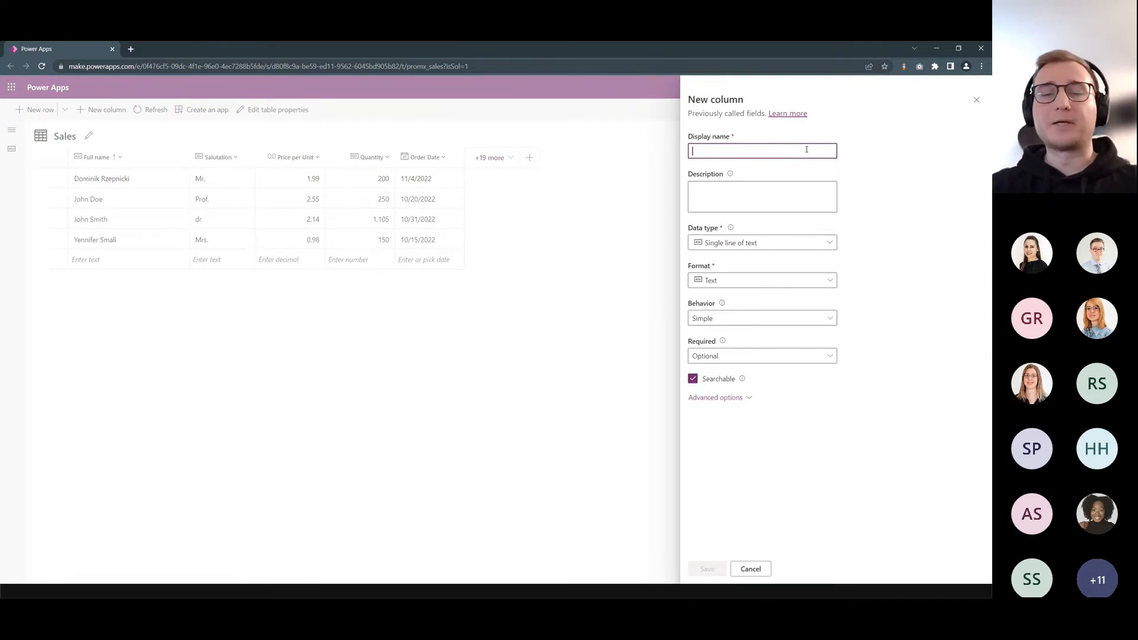
text(Total Amount)
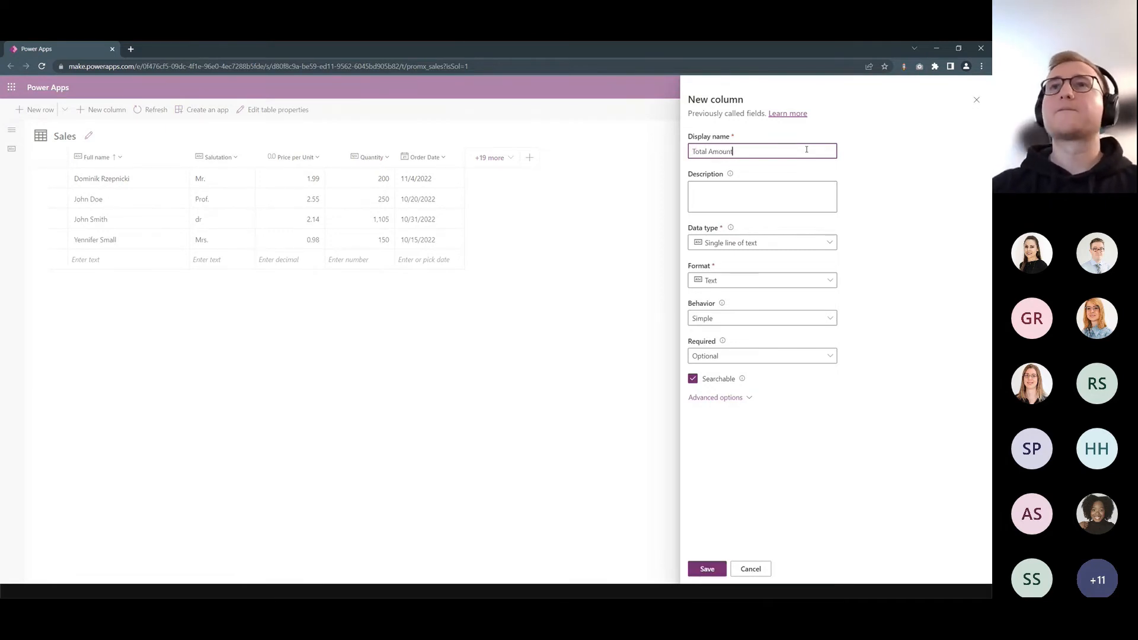
click(763, 243)
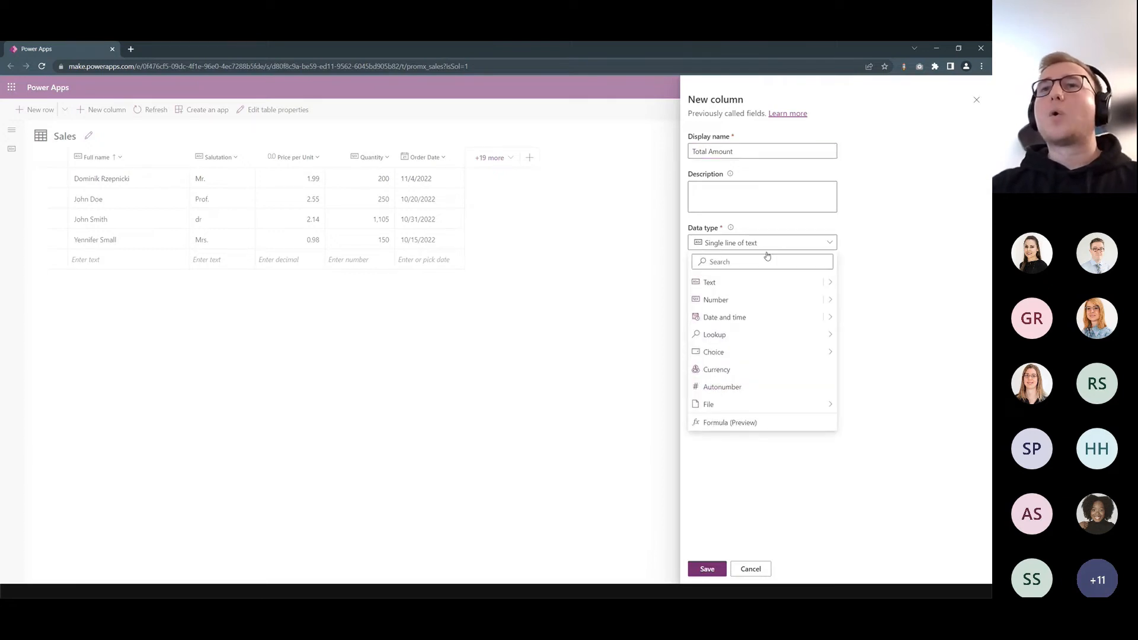
click(746, 424)
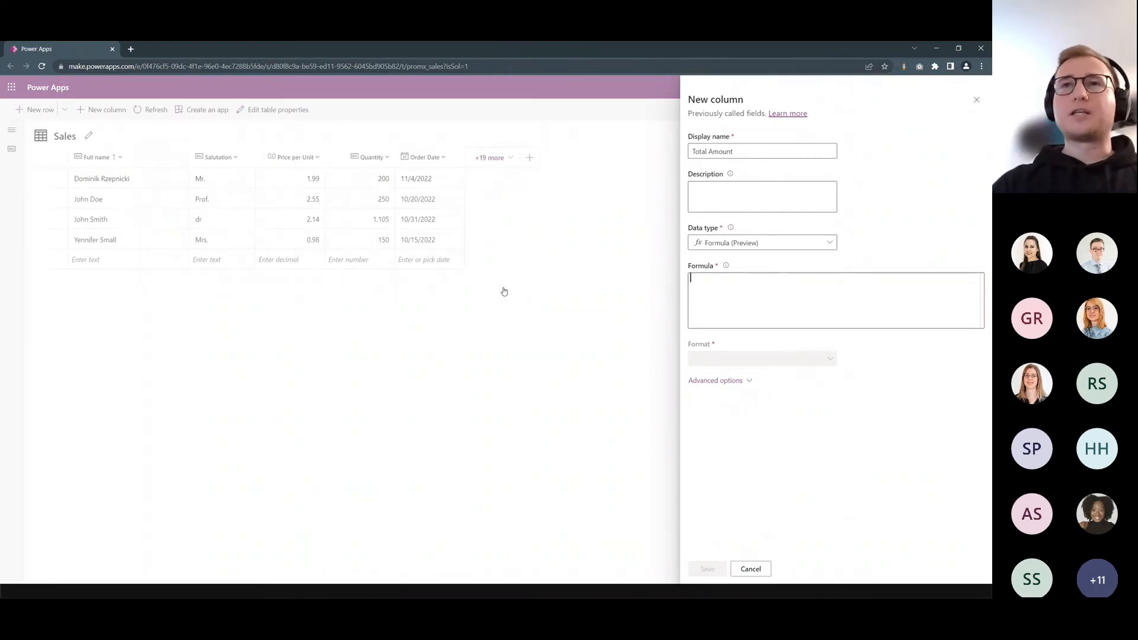
- Enter the formula 'Price per Unit' * Quantity for the Total Amount column and save the column
text(Price)
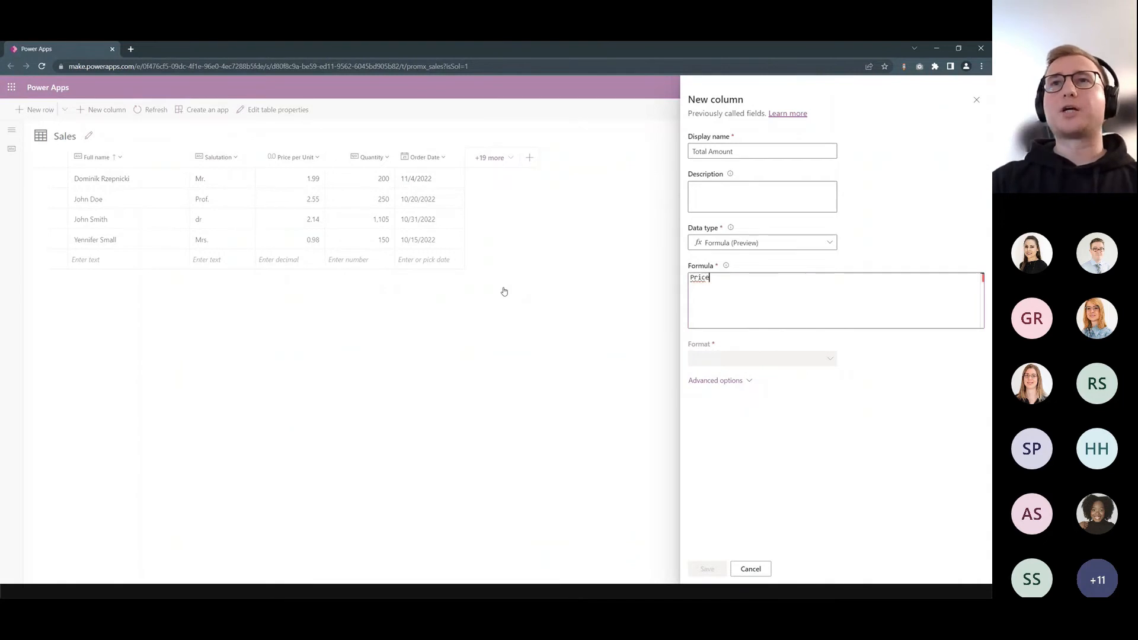
key(Tab)
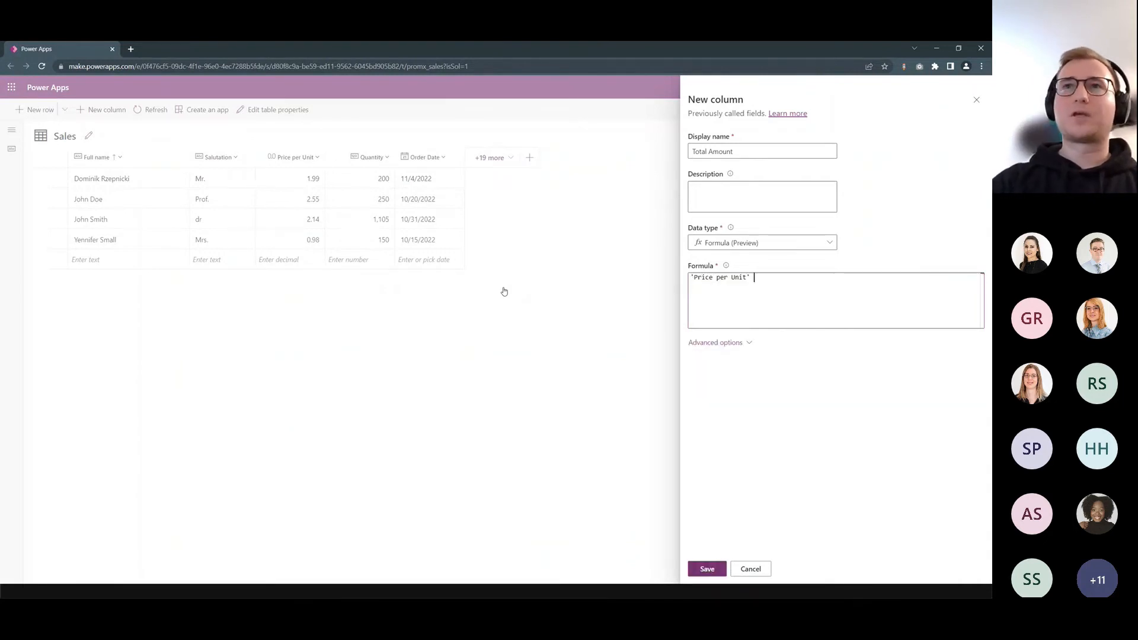
text(* Quan)
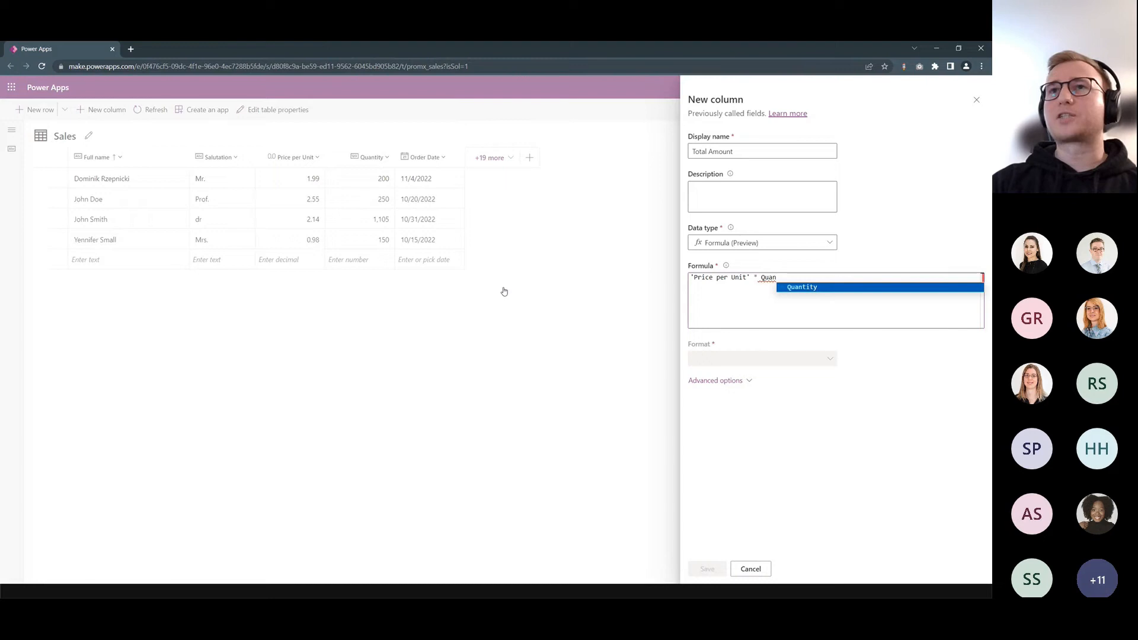
key(BackSpace)
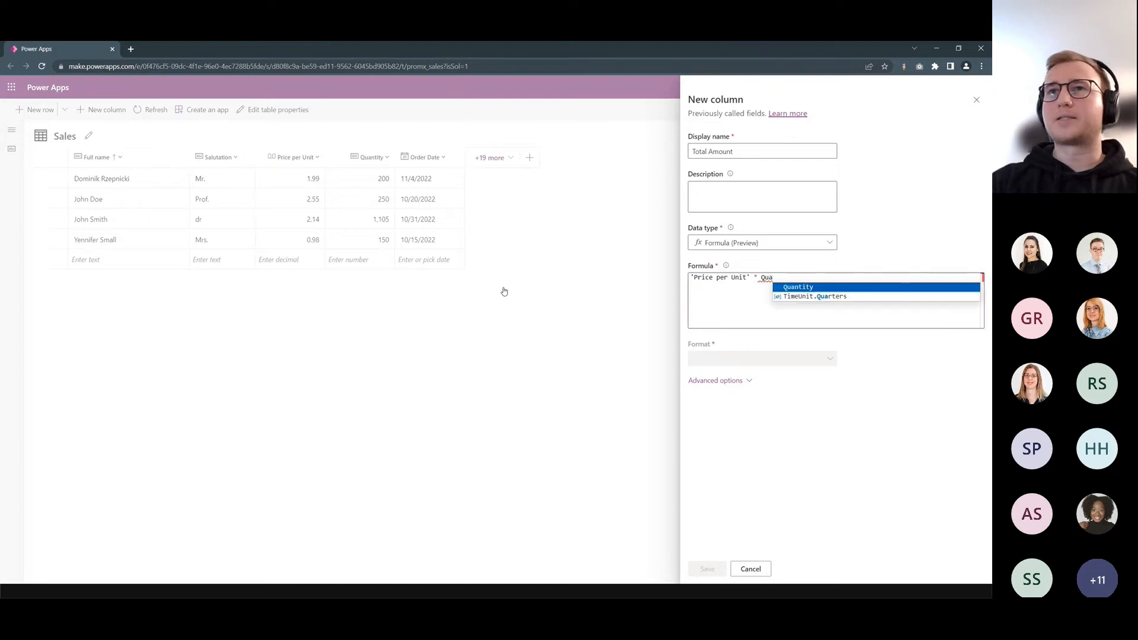
text(n)
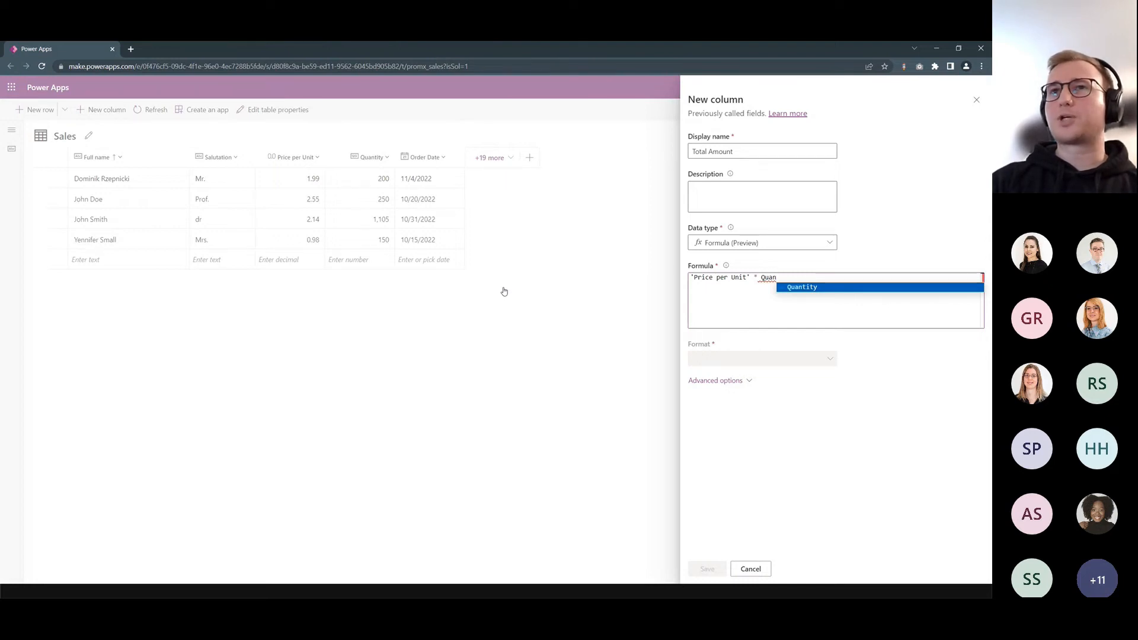
key(Tab)
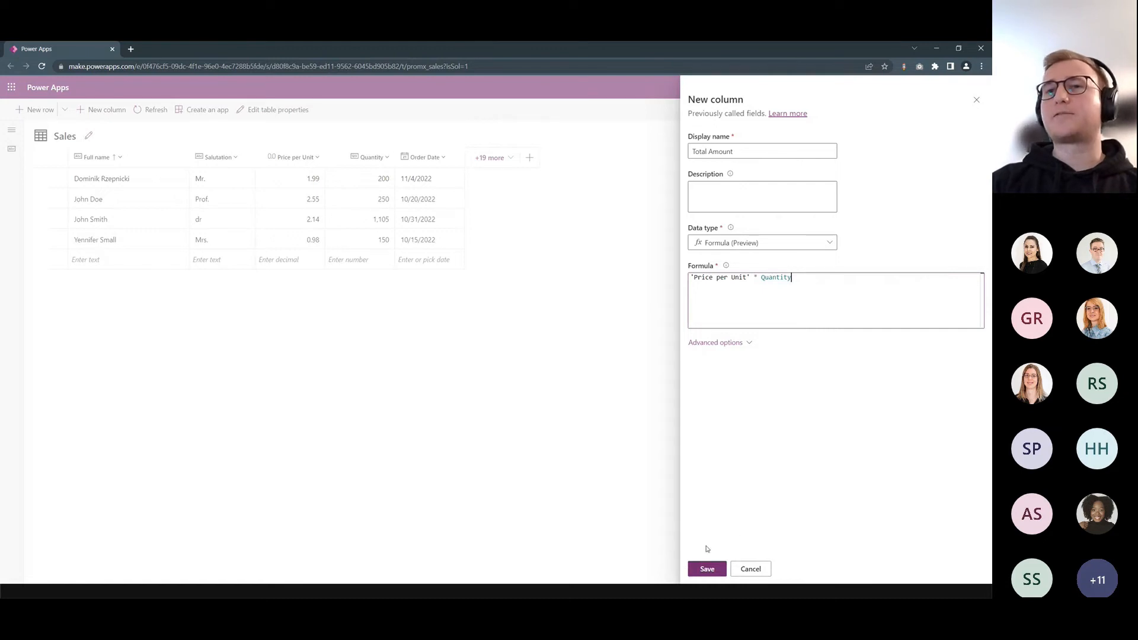
key(BackSpace)
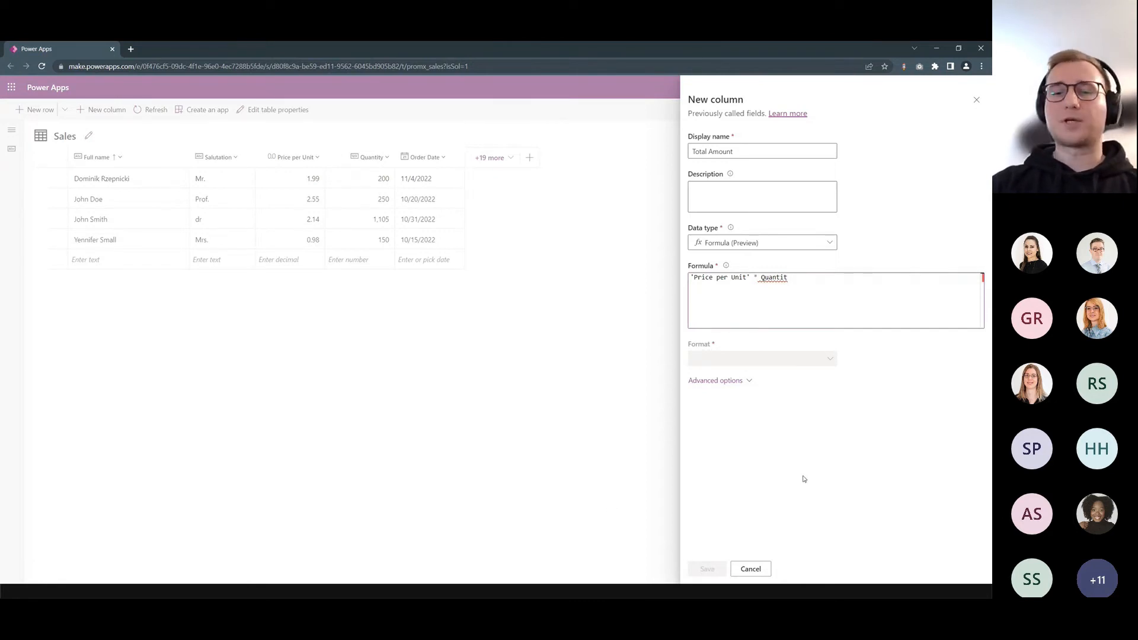
text(y)
key(Return)
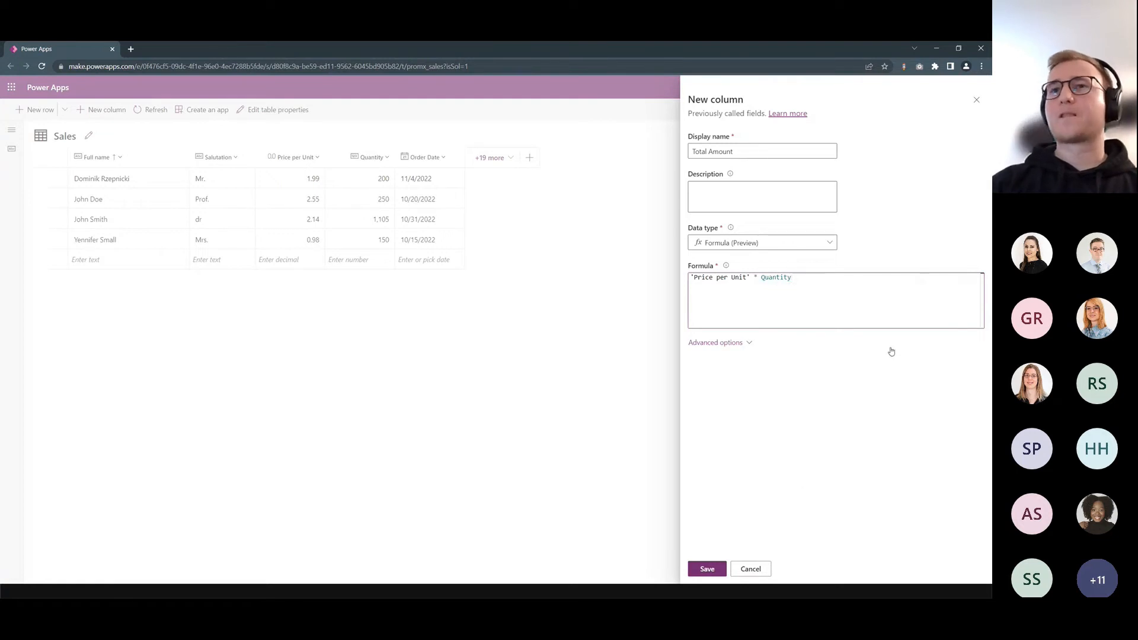
click(698, 570)
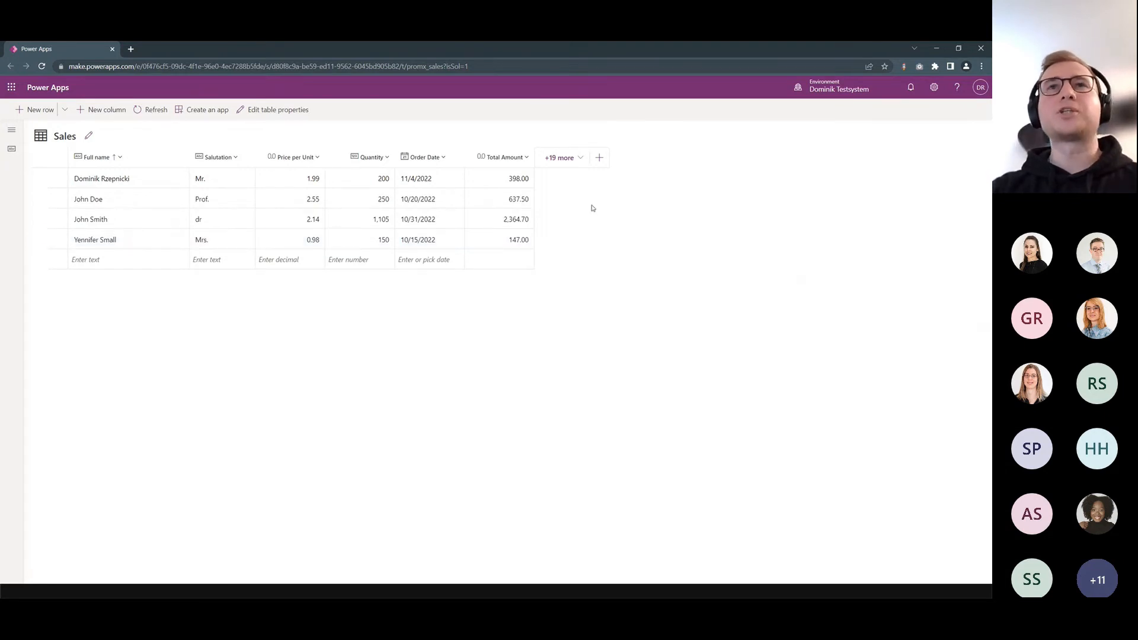
- Start another Sales column with the display name Title and the data type Formula (Preview)
click(599, 157)
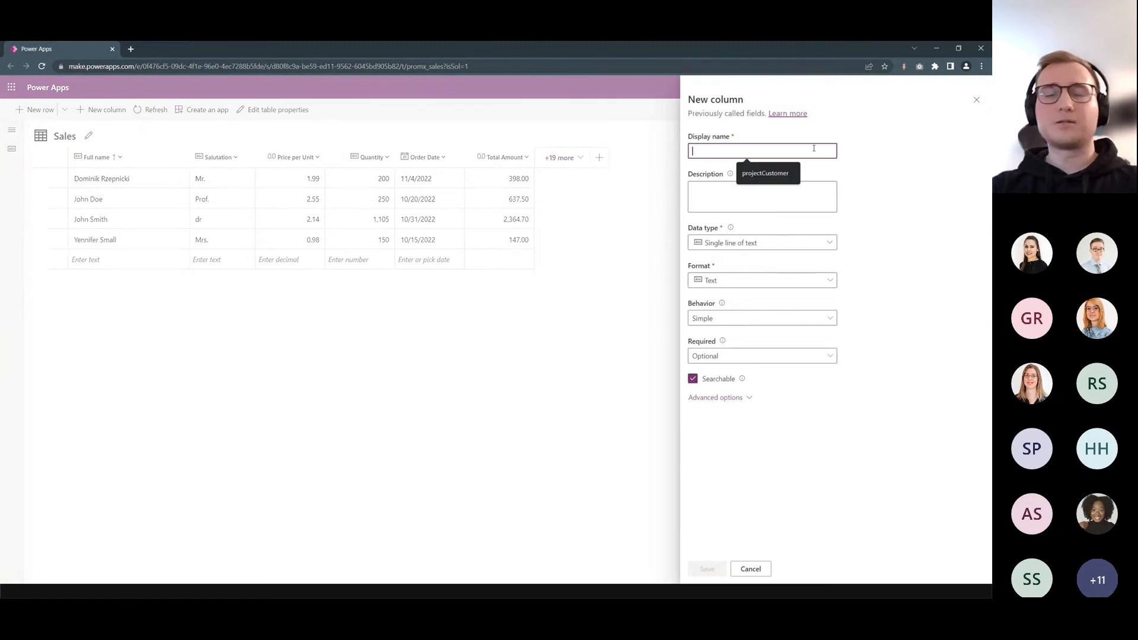
text(Title)
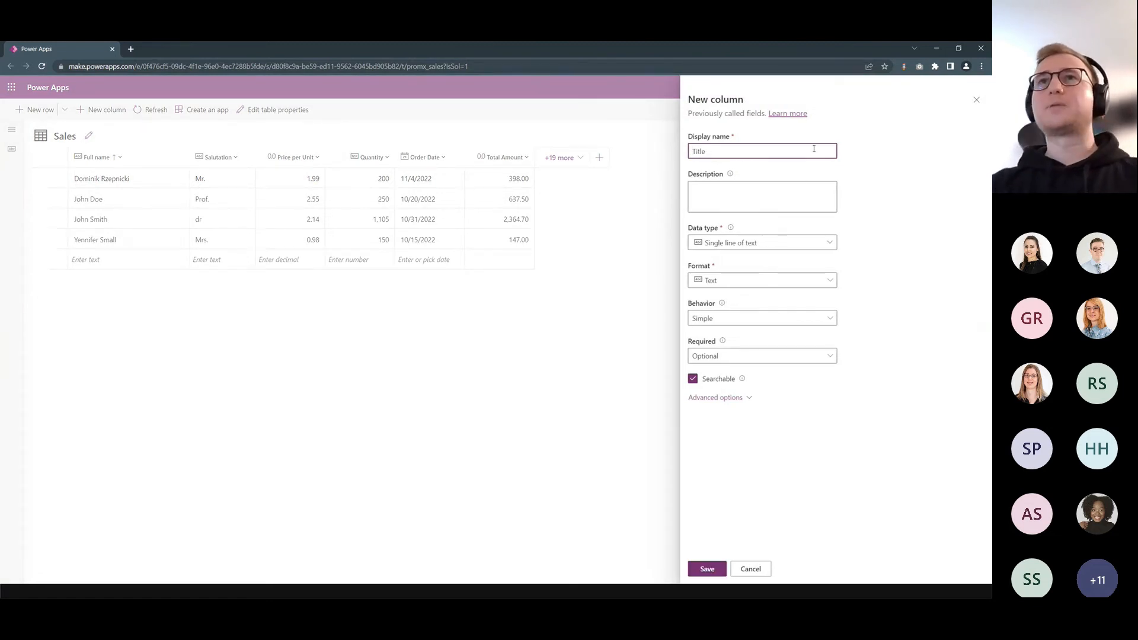
click(823, 244)
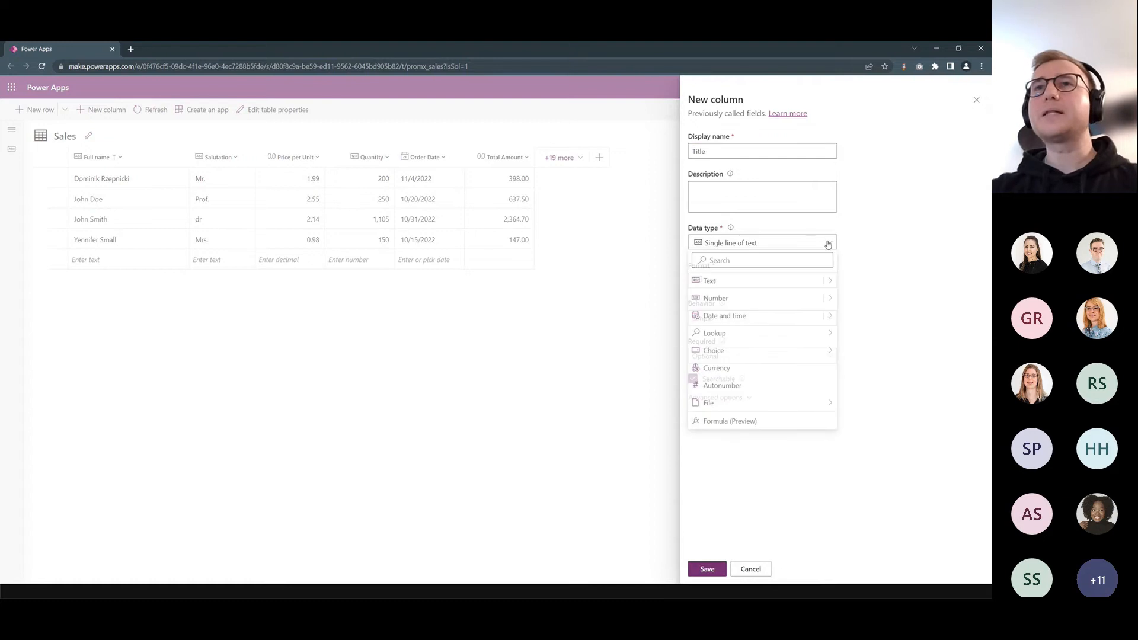
click(787, 425)
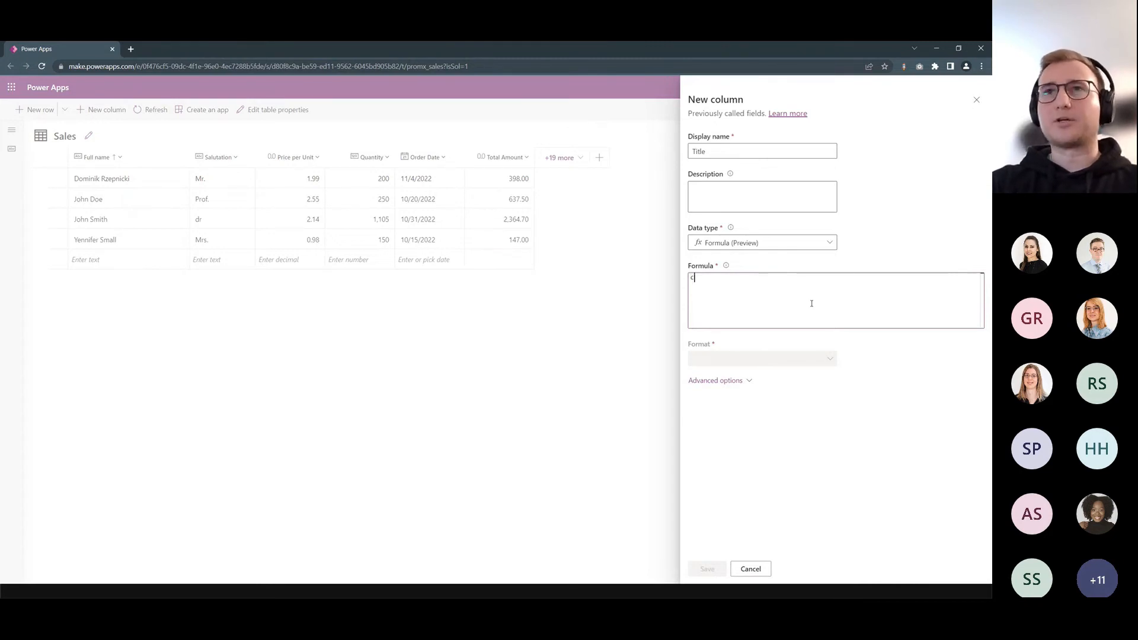
- Begin the Title column's formula with a Concatenate function joining Salutation and a space using the & operator
text(onc)
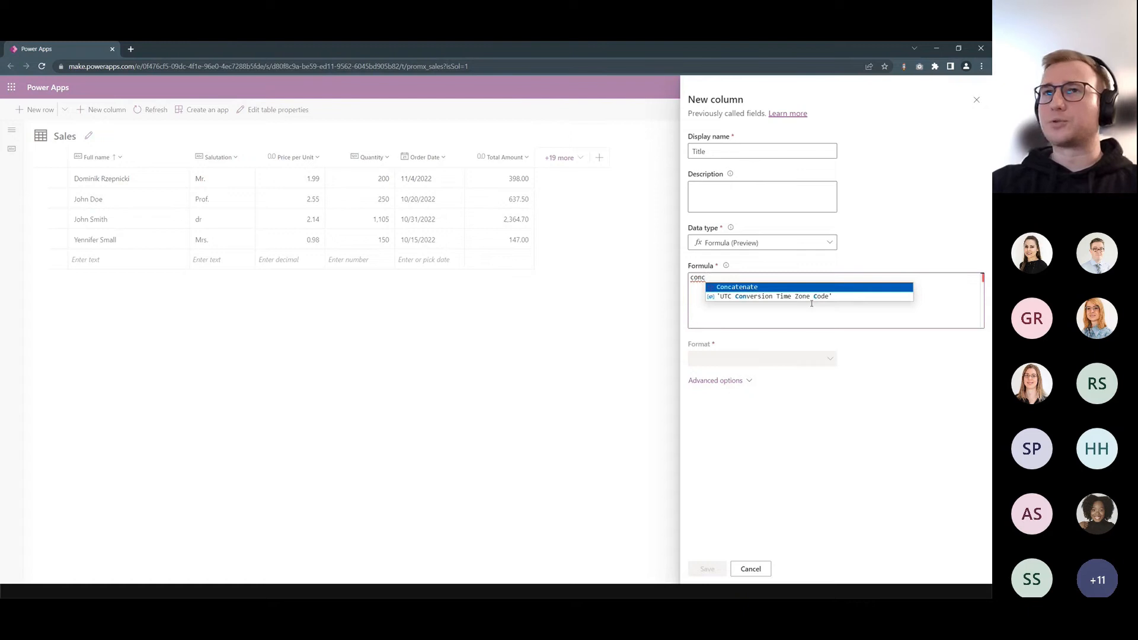
key(Tab)
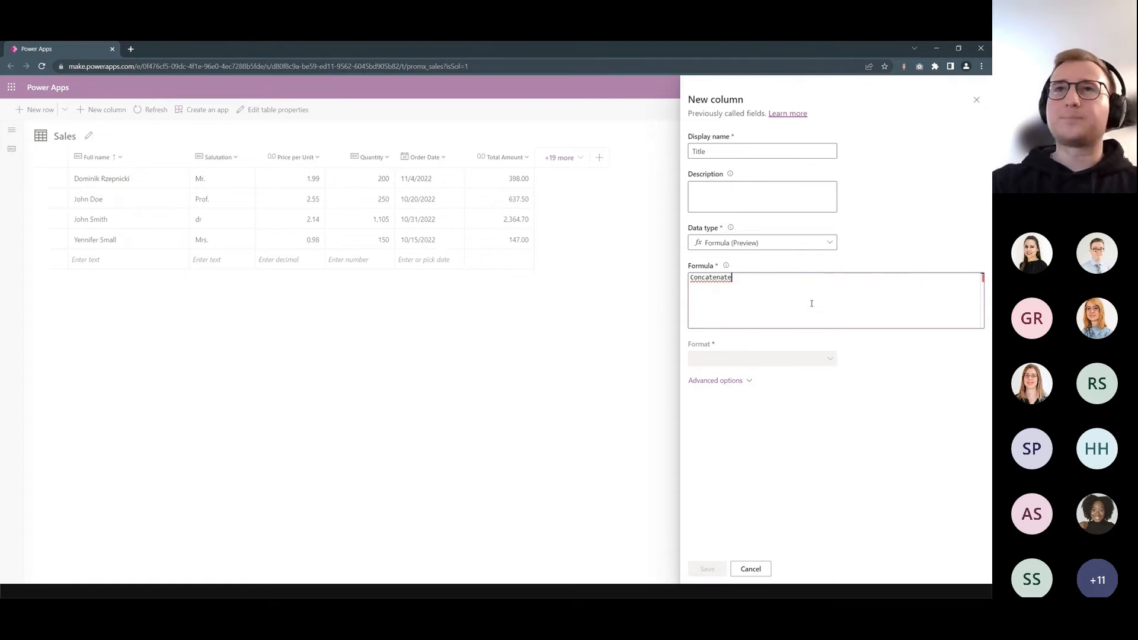
text(()
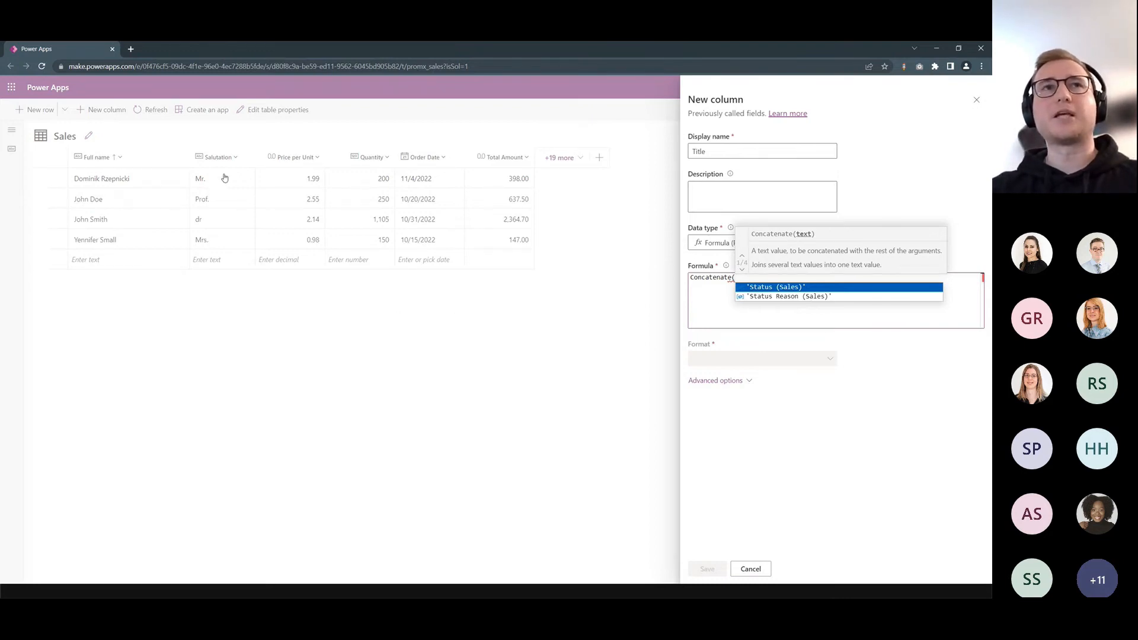
text(salut)
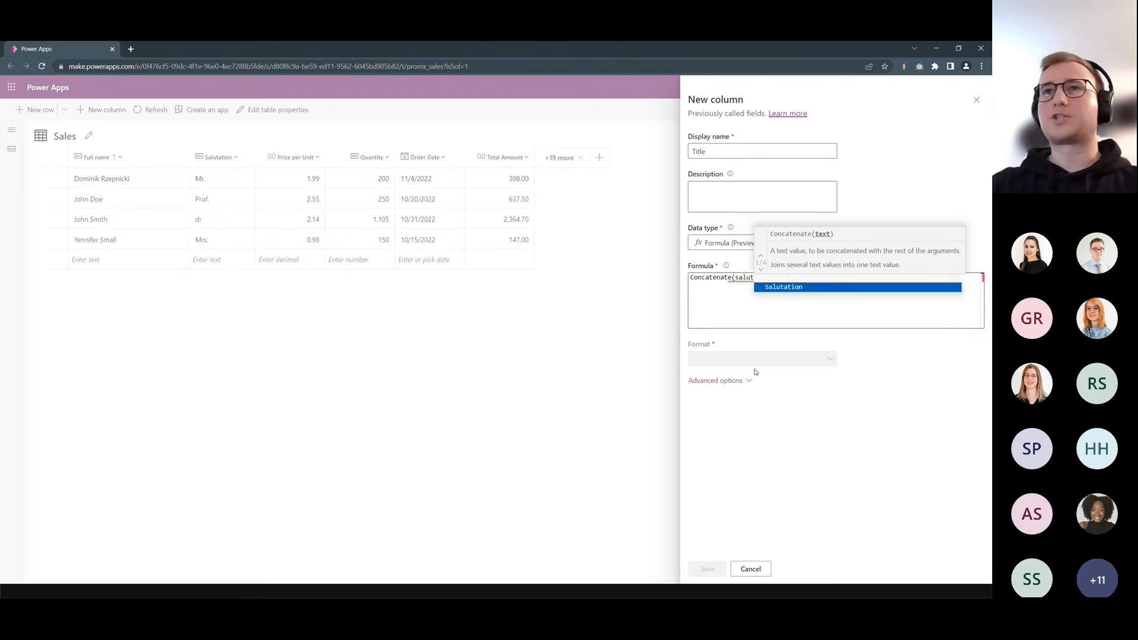
key(Tab)
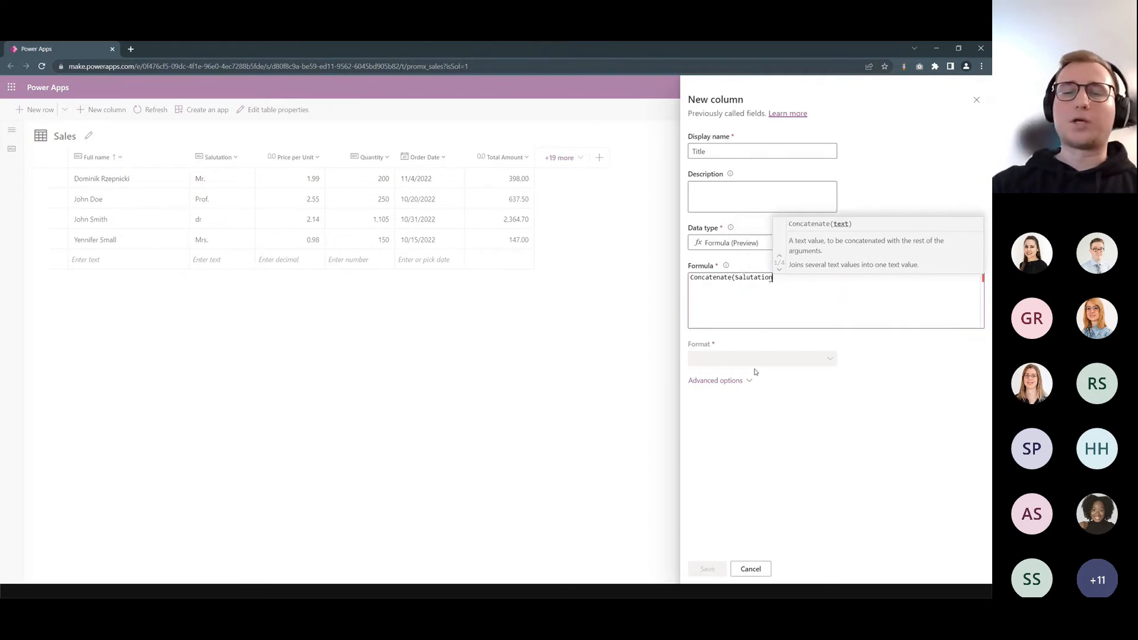
text(&" "&)
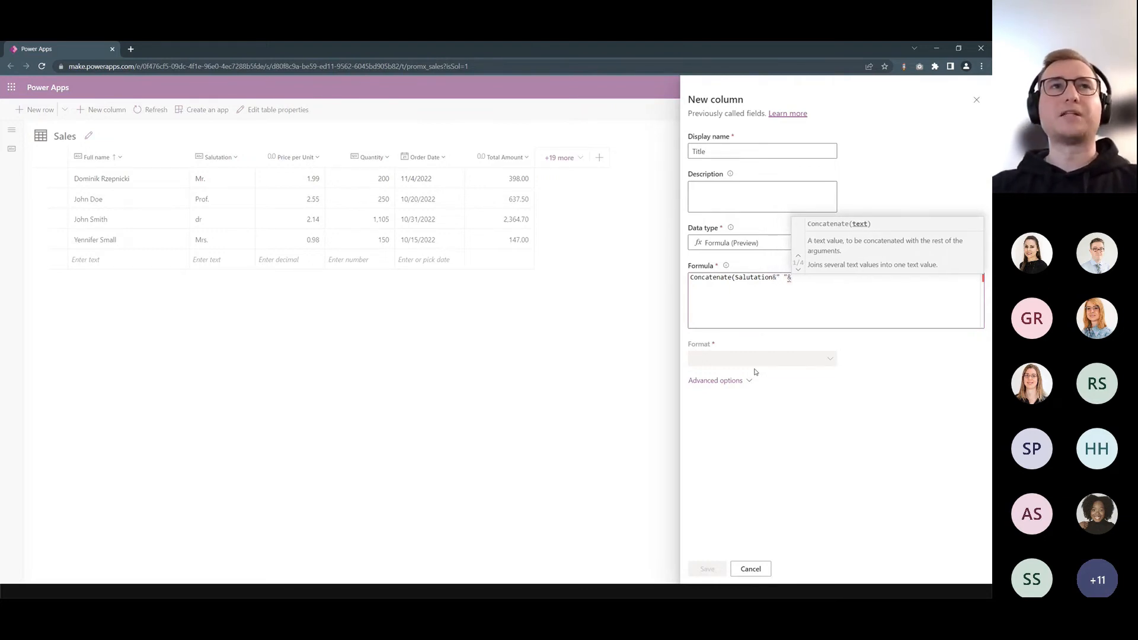
- Complete the Title formula as Concatenate(Salutation &" "& 'Full name') and save the column
text(f)
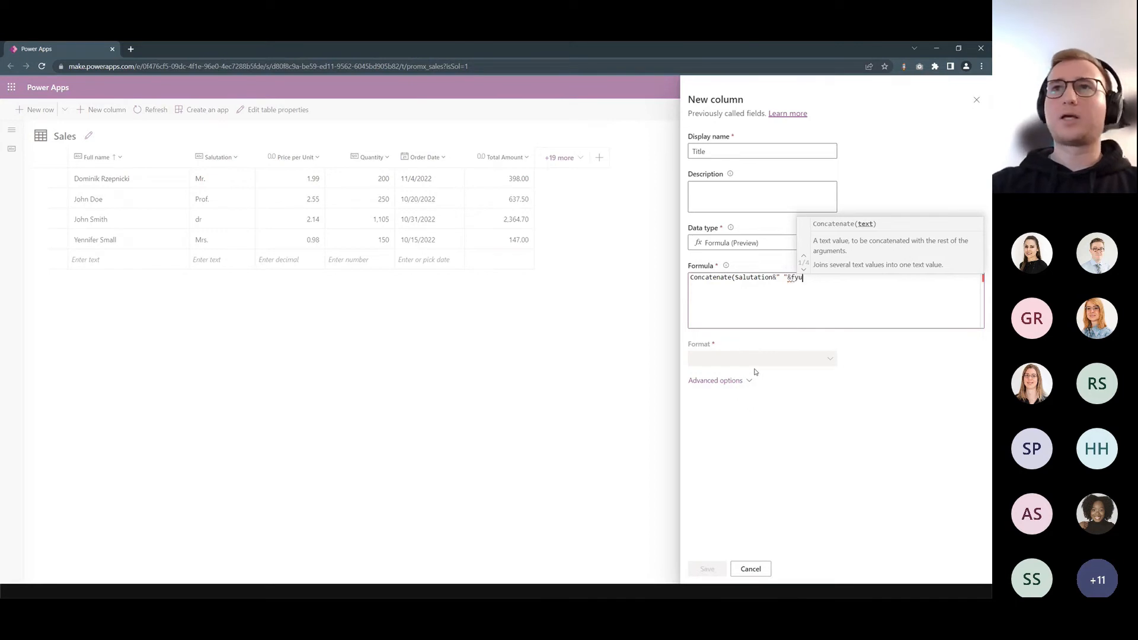
key(BackSpace)
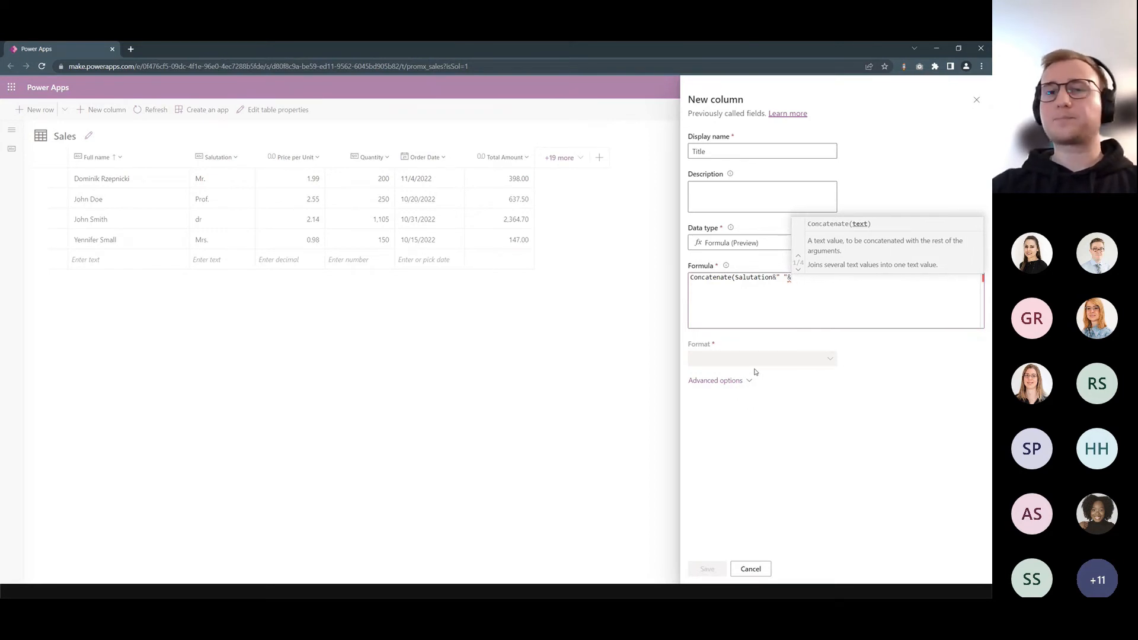
text('Full name')
key(Left)
key(Left)
key(Left)
key(Left)
key(Left)
key(Left)
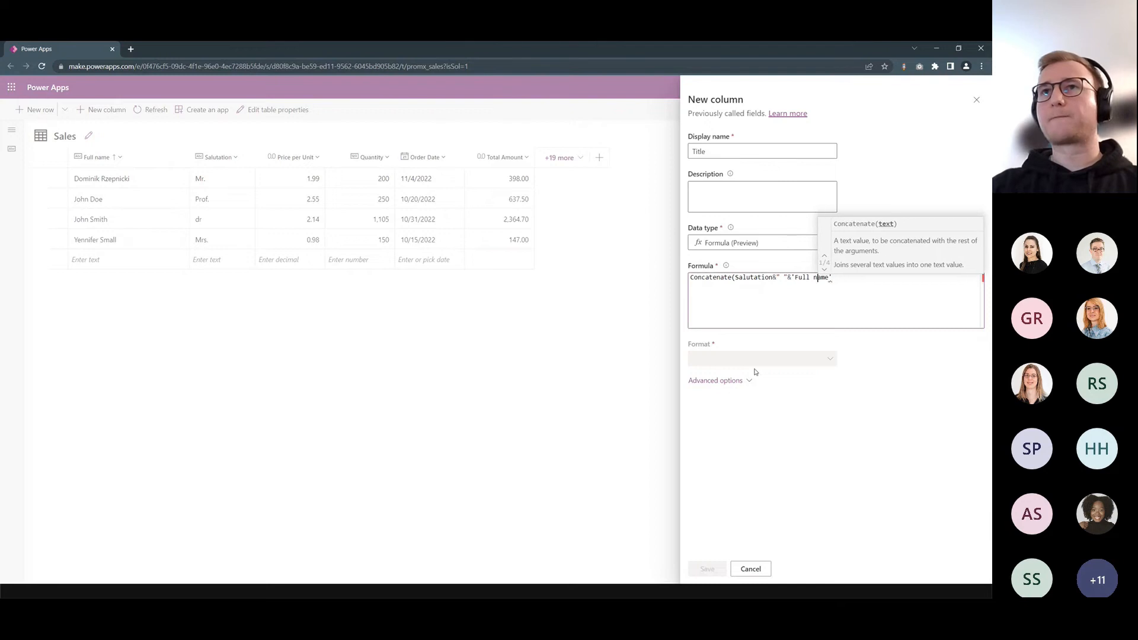
key(Left)
key(Left)
key(Left)
key(Left)
key(Left)
key(Left)
key(Left)
key(Left)
key(Left)
key(Left)
key(Left)
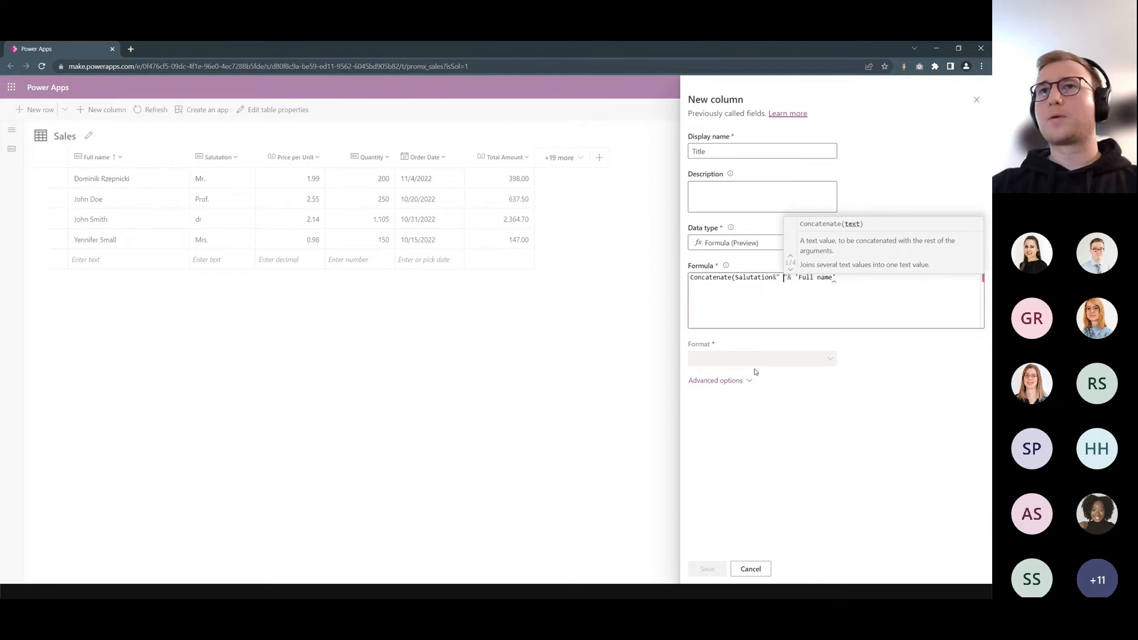
click(877, 290)
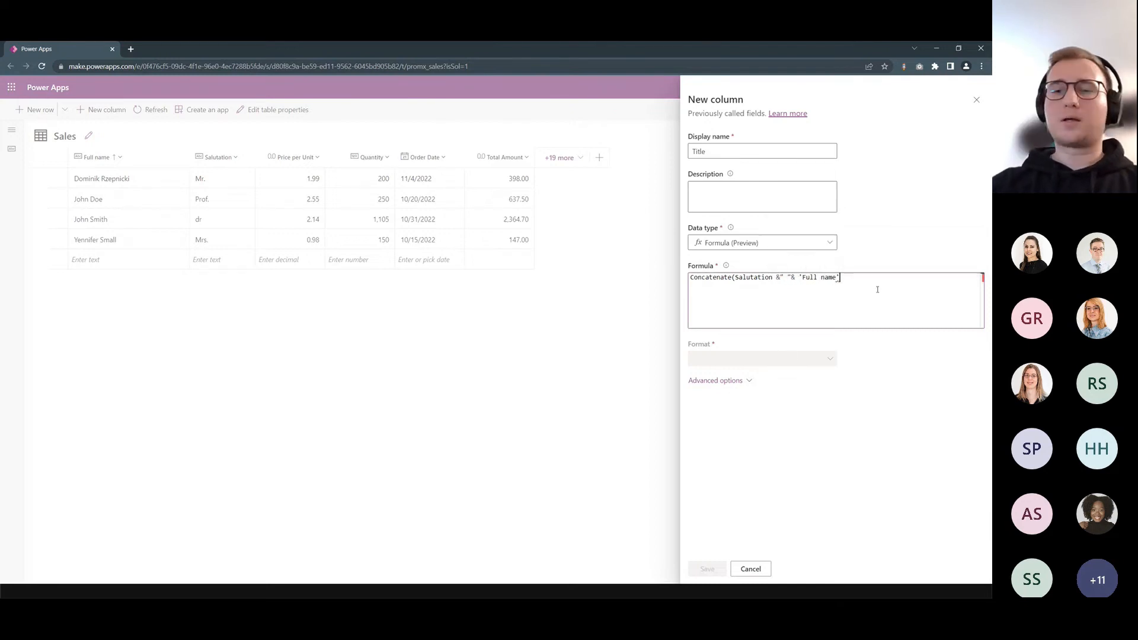
text())
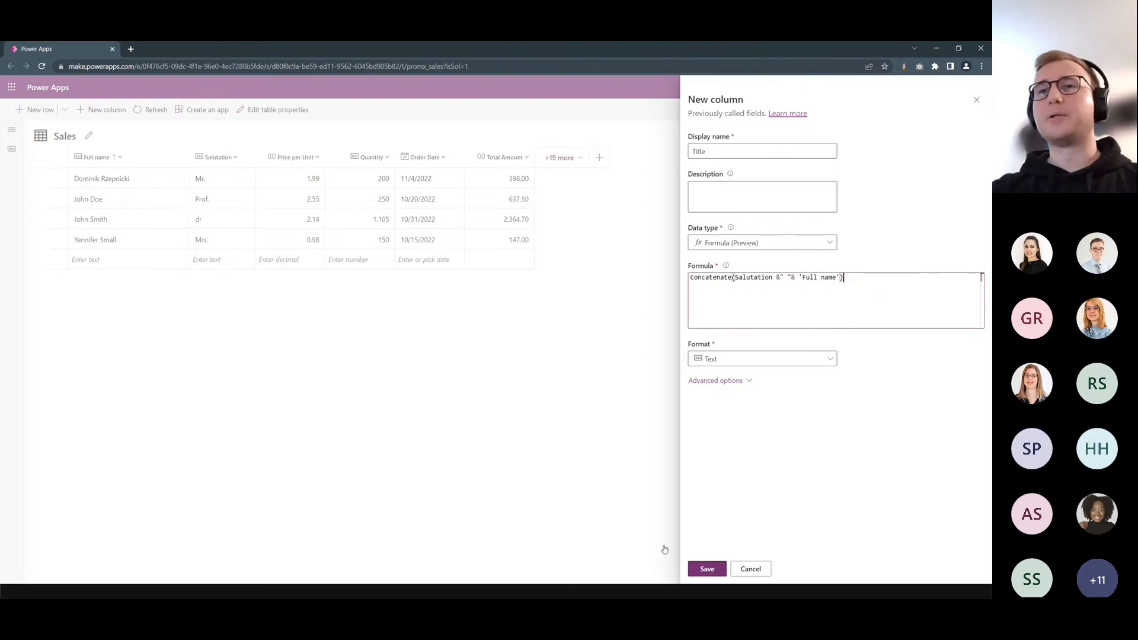
click(714, 569)
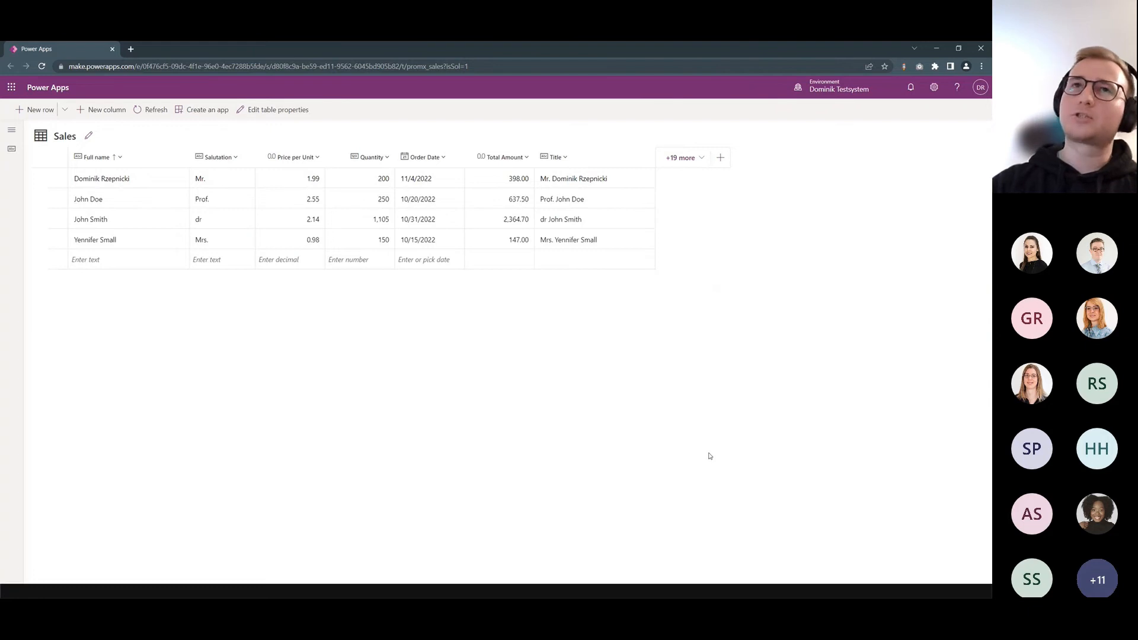
- Start a third Sales column with the display name Placed Order and the data type Formula (Preview)
click(719, 158)
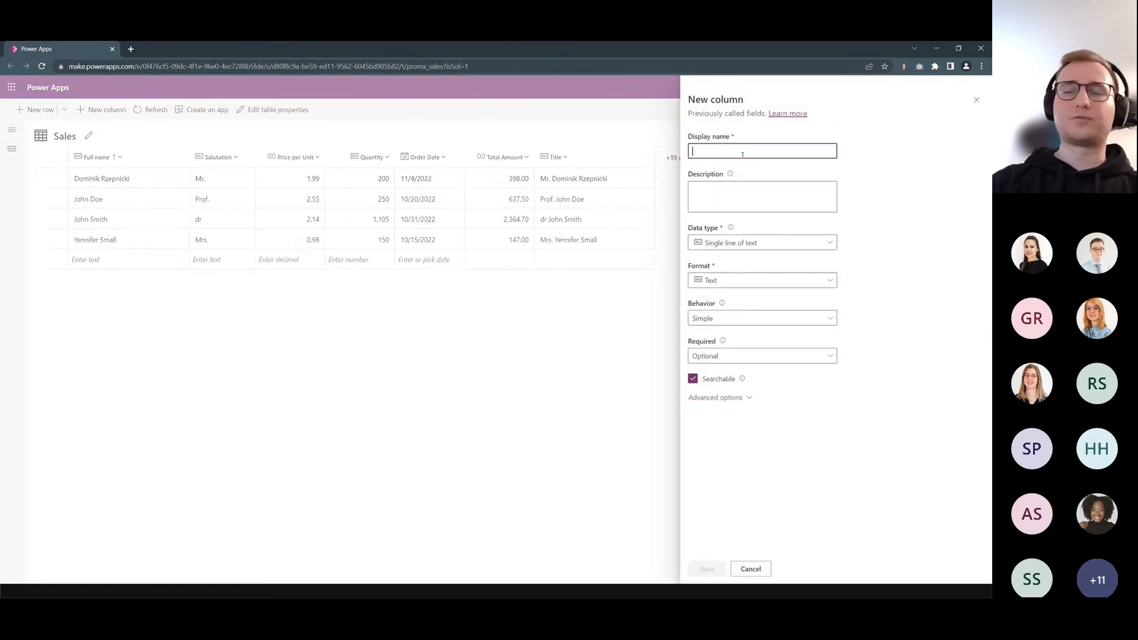
text(Placed)
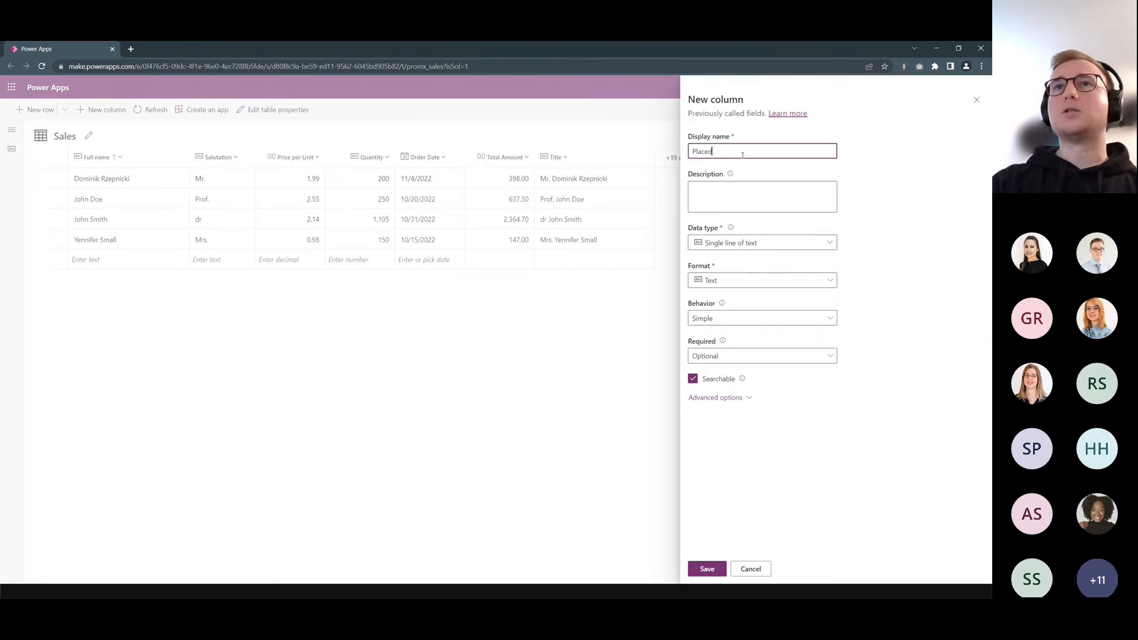
text( Order)
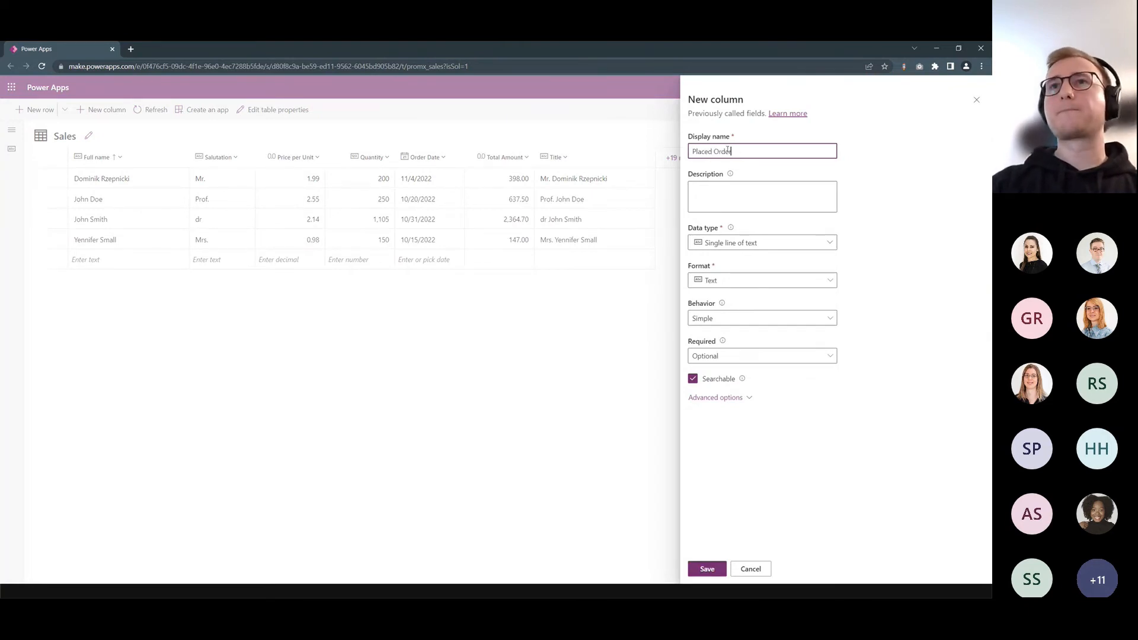
click(761, 242)
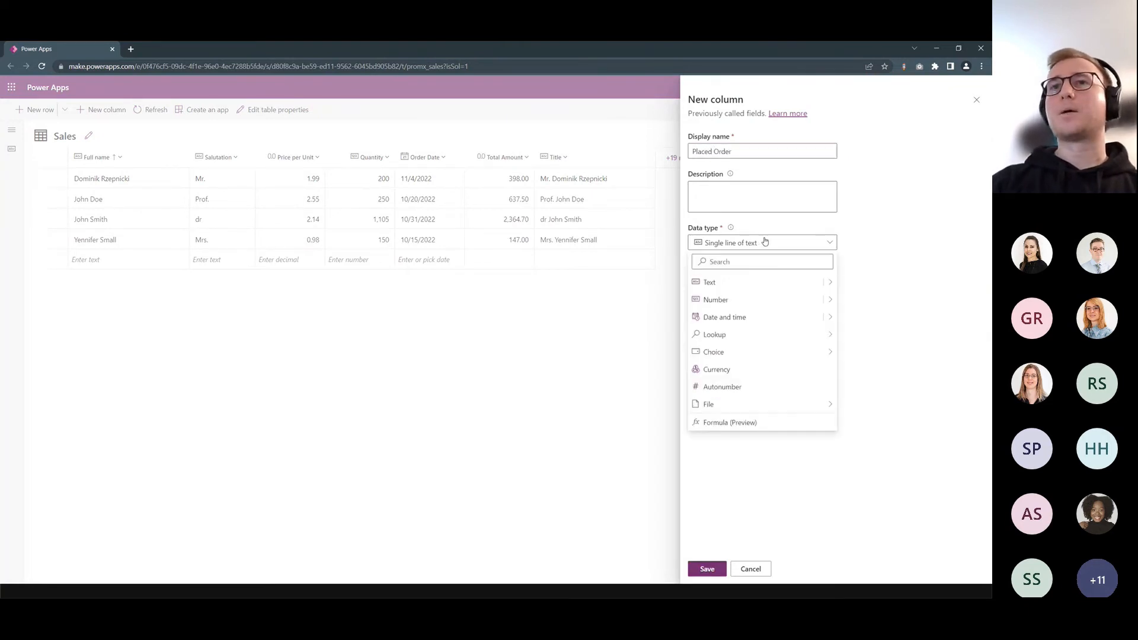
click(785, 423)
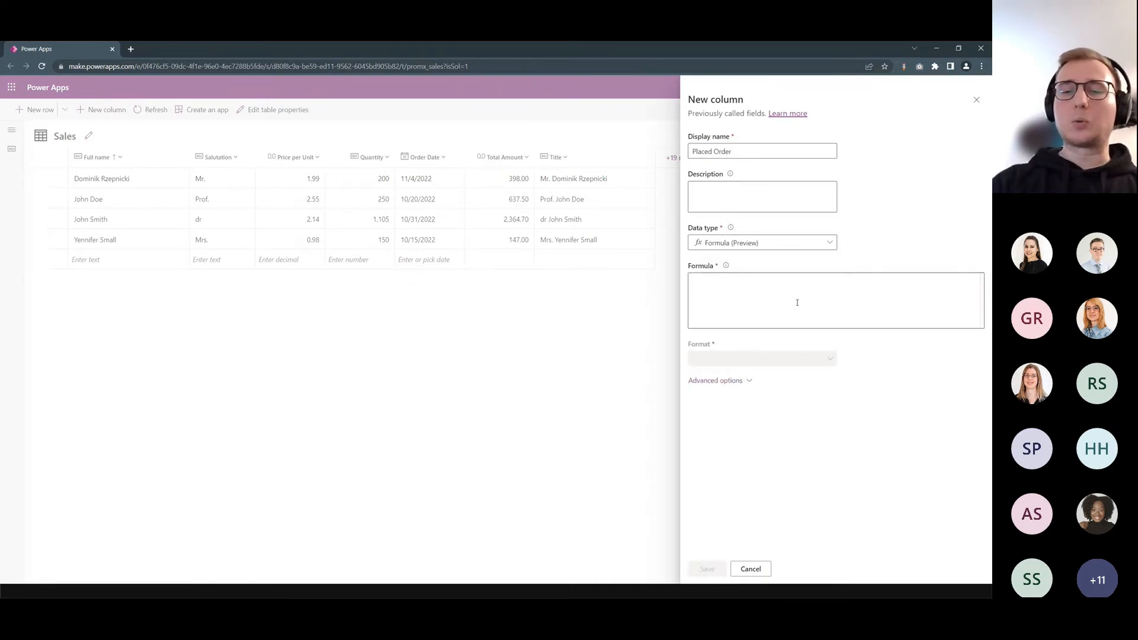
- Begin the Placed Order formula with an If condition testing whether DateDiff('Order Date',UTCToday()) is less than or equal to 14
text(If()
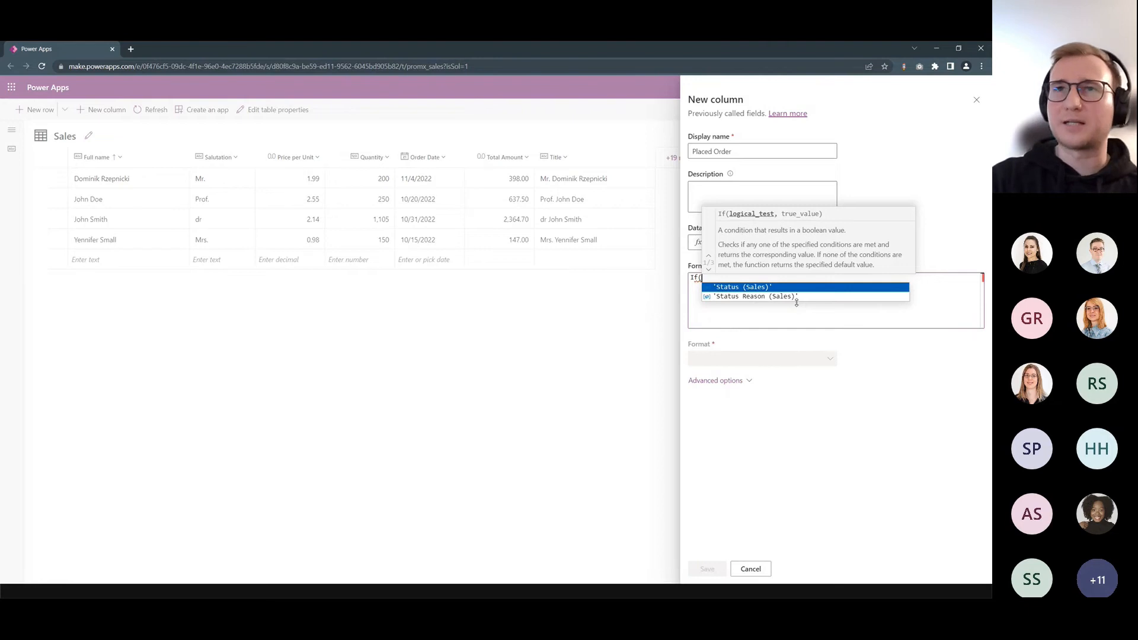
text(DateDiff)
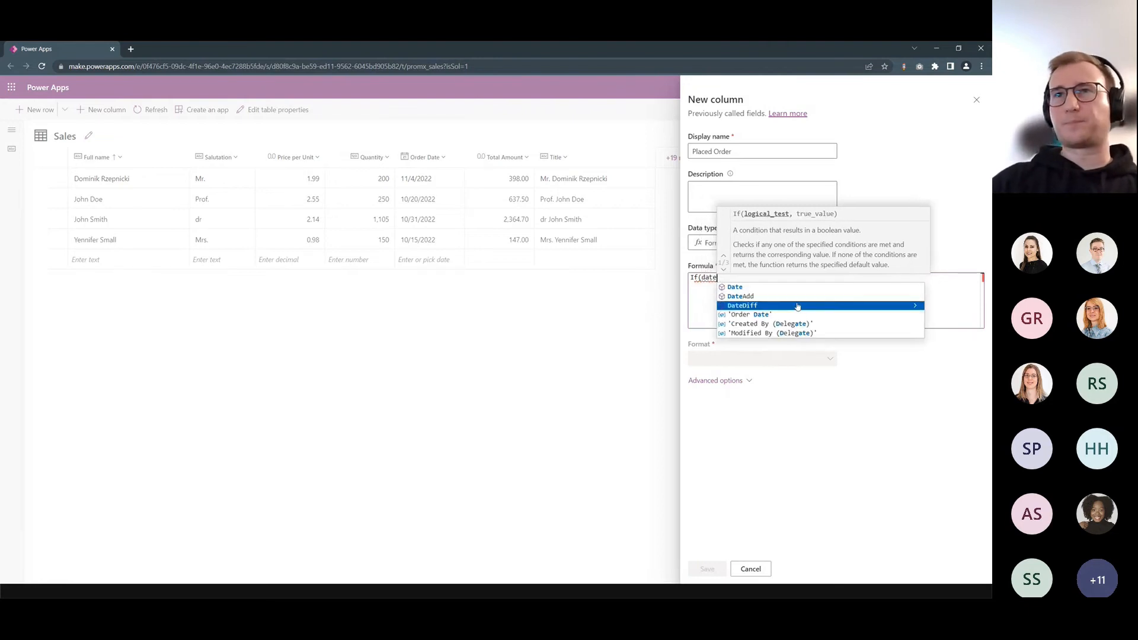
text(()
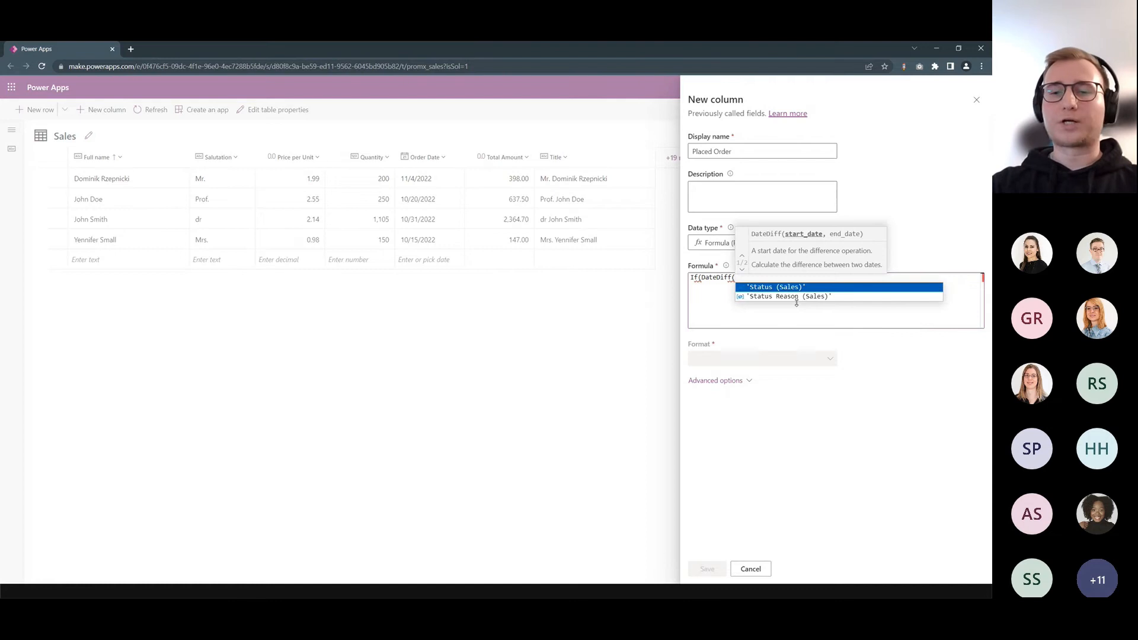
text('Order Date')
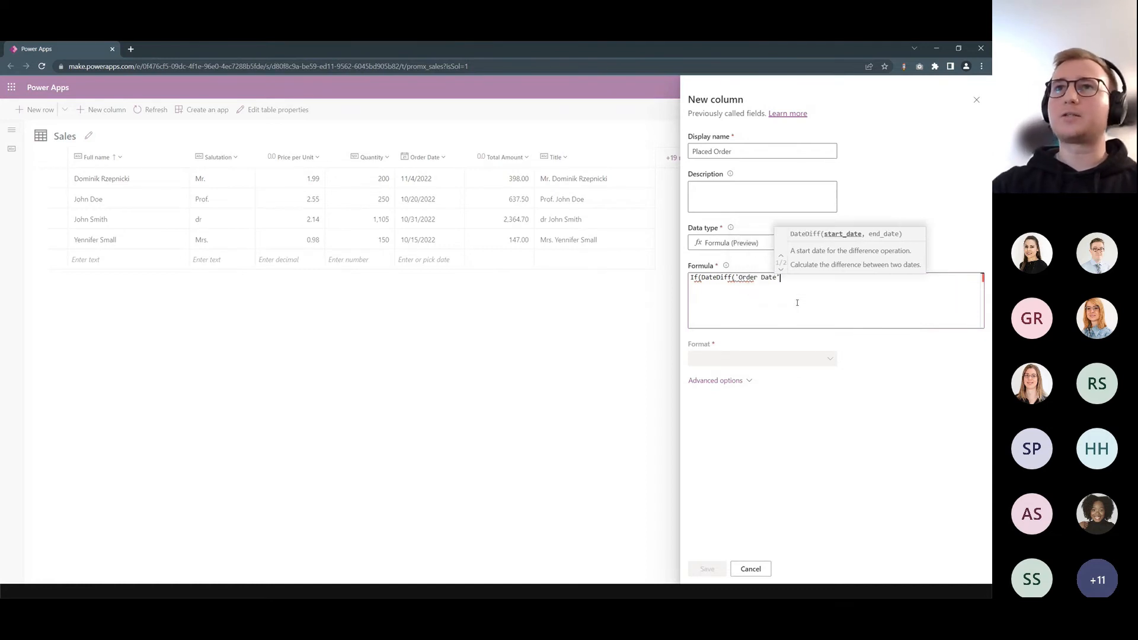
text(,)
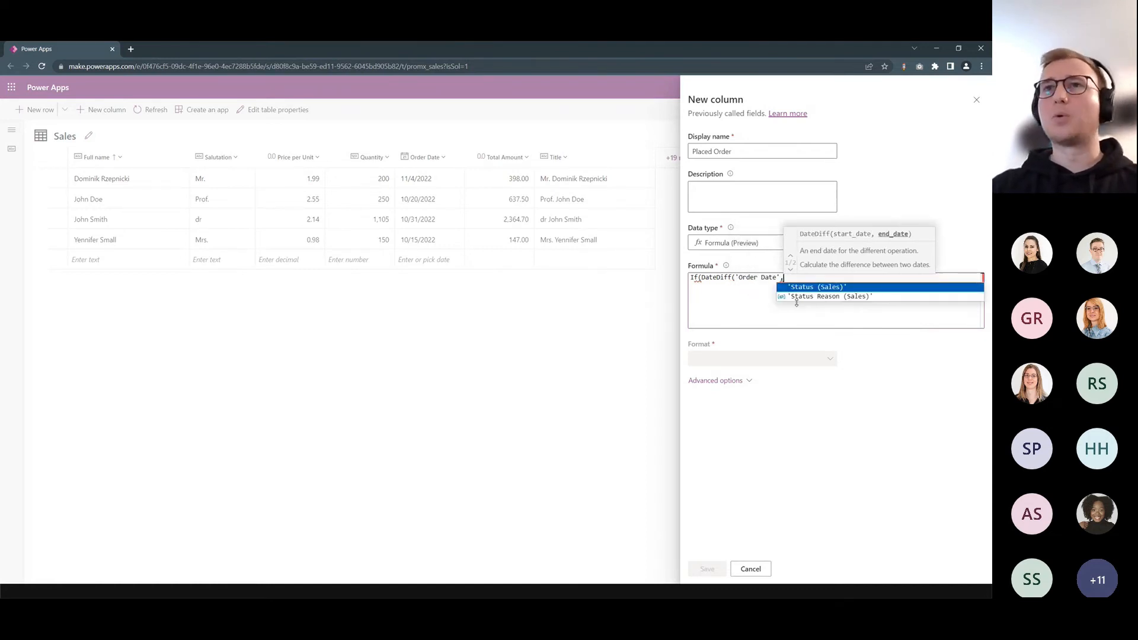
text(utc)
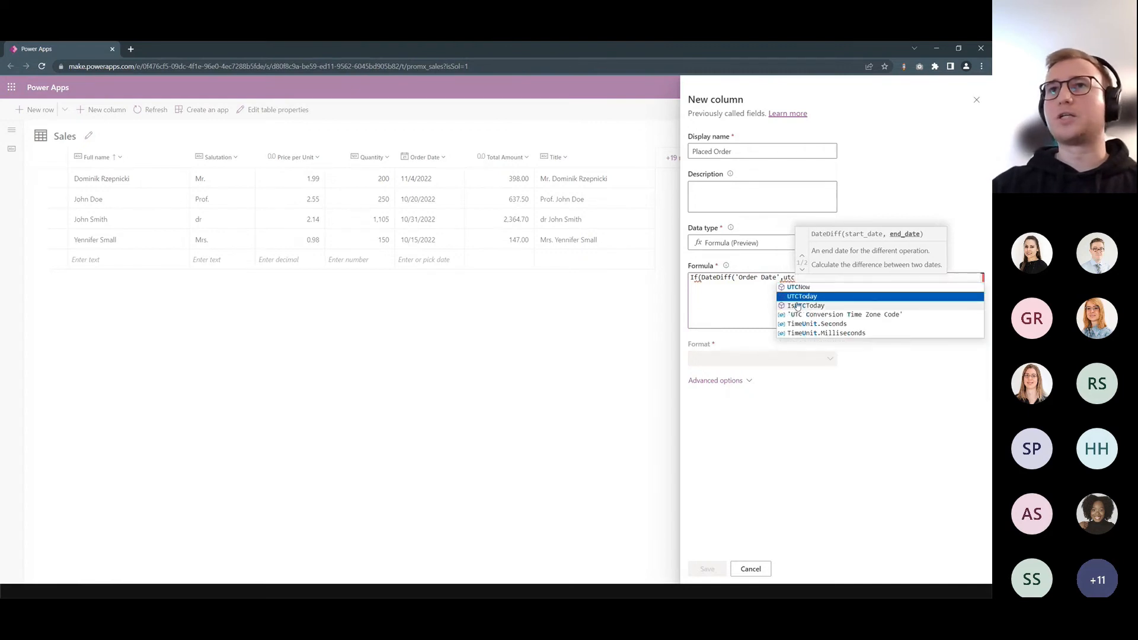
key(Tab)
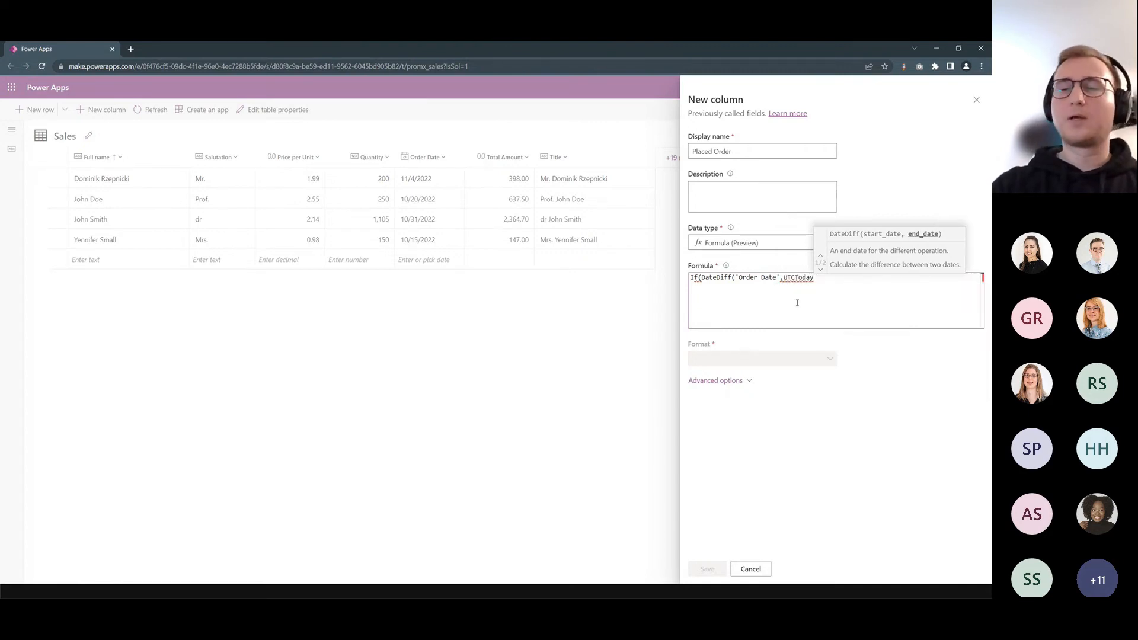
text(())
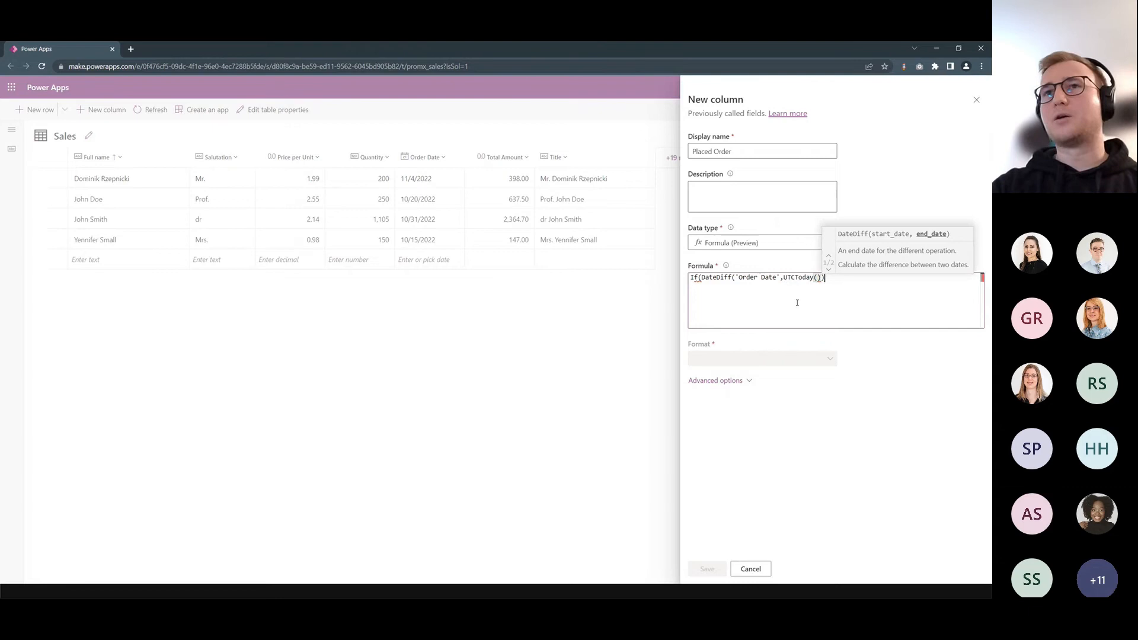
text())
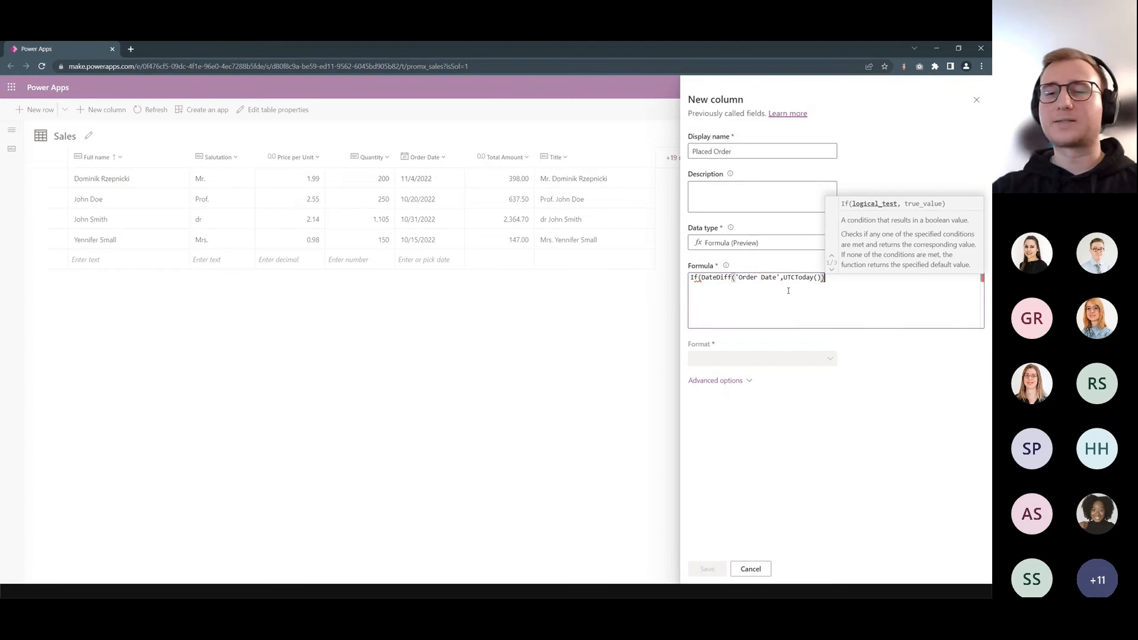
text(<)
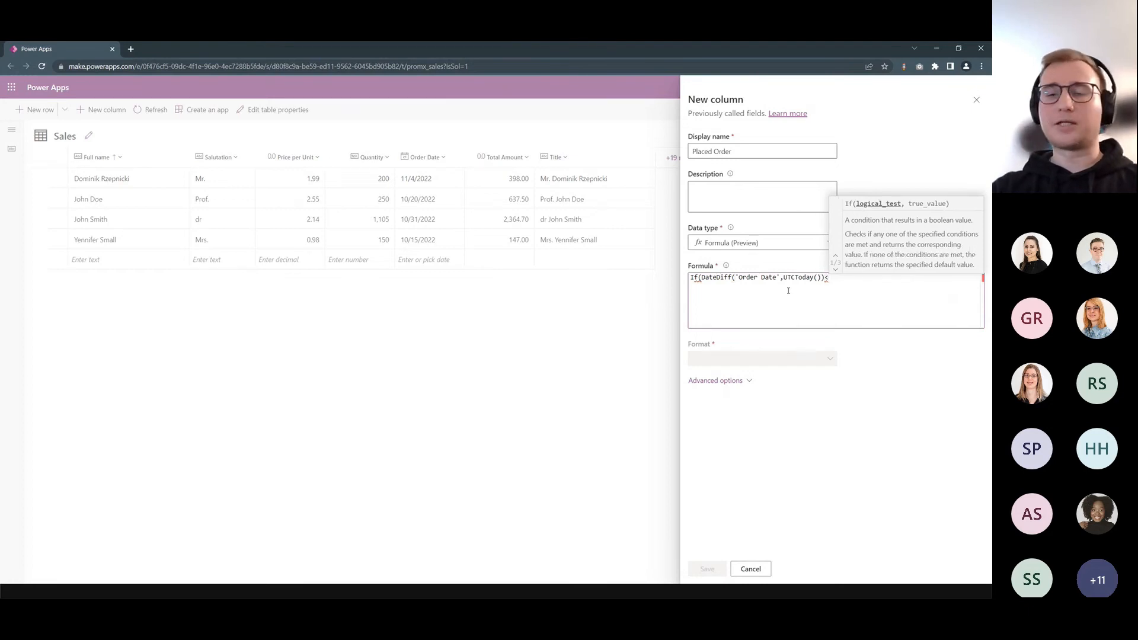
text(=14)
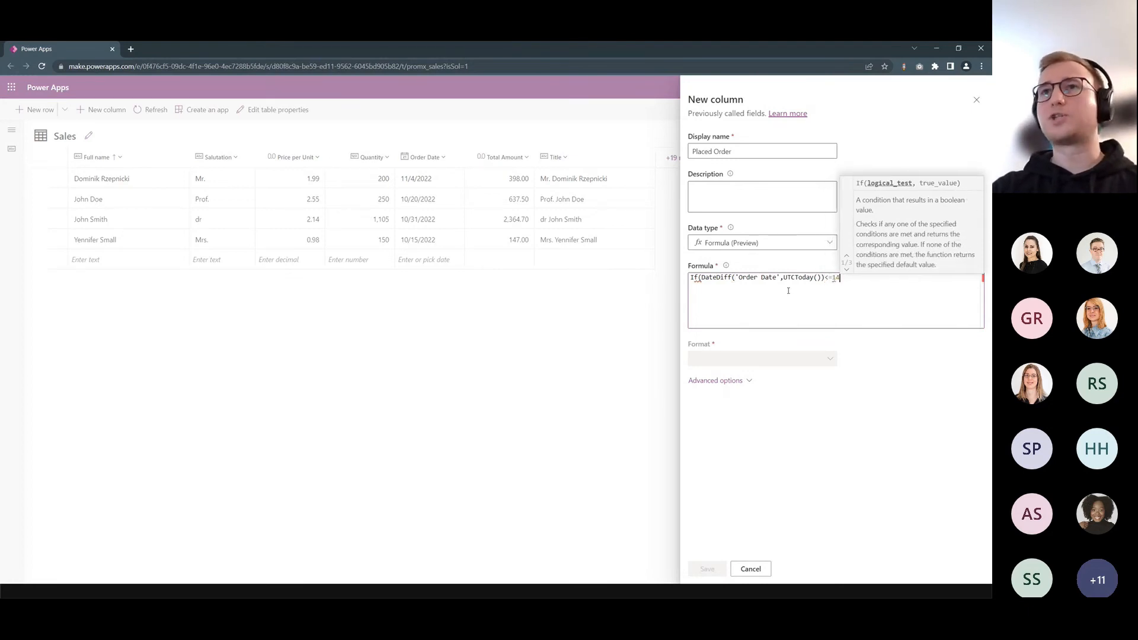
text(,)
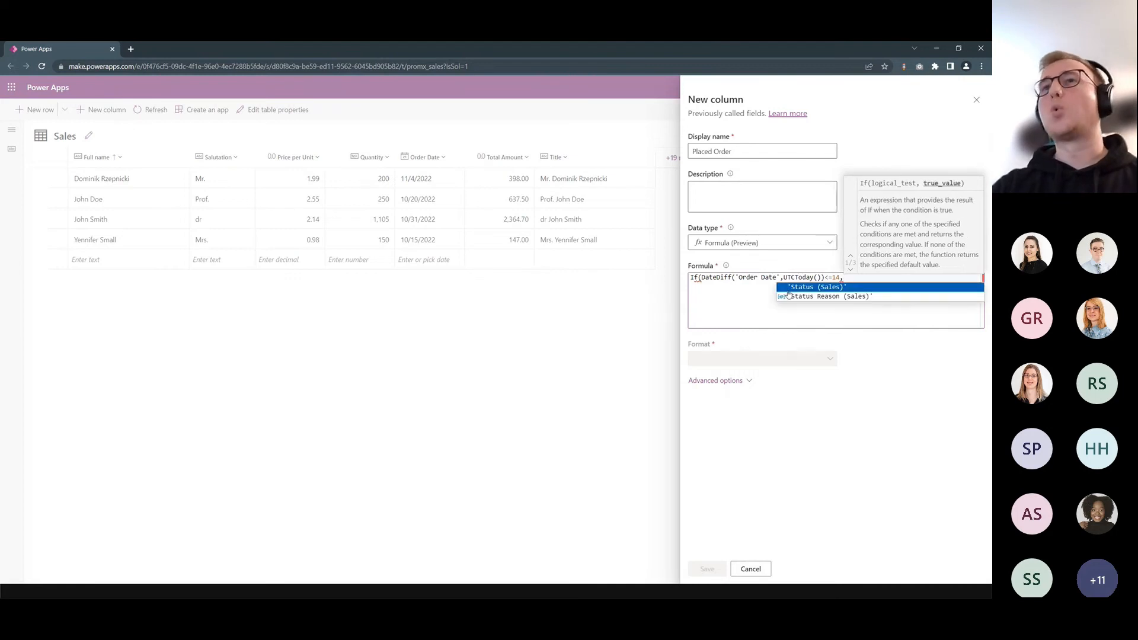
text(")
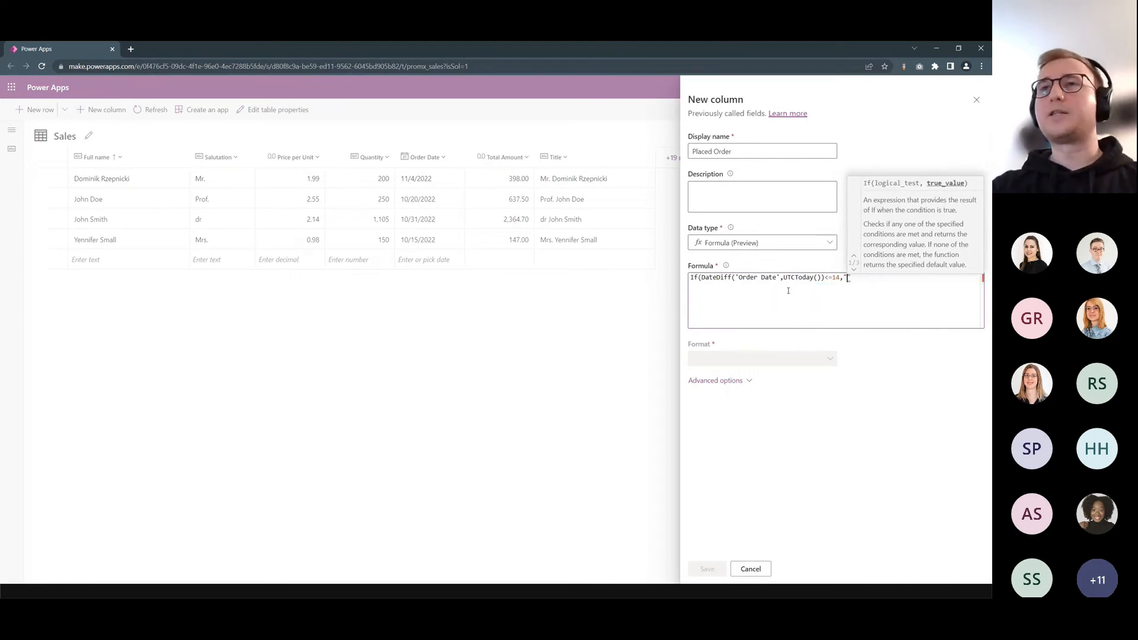
text(Order Placed", "")
- Complete the If formula with the true result "Order Placed" and the else result "Order not Placed", and save the column
key(BackSpace)
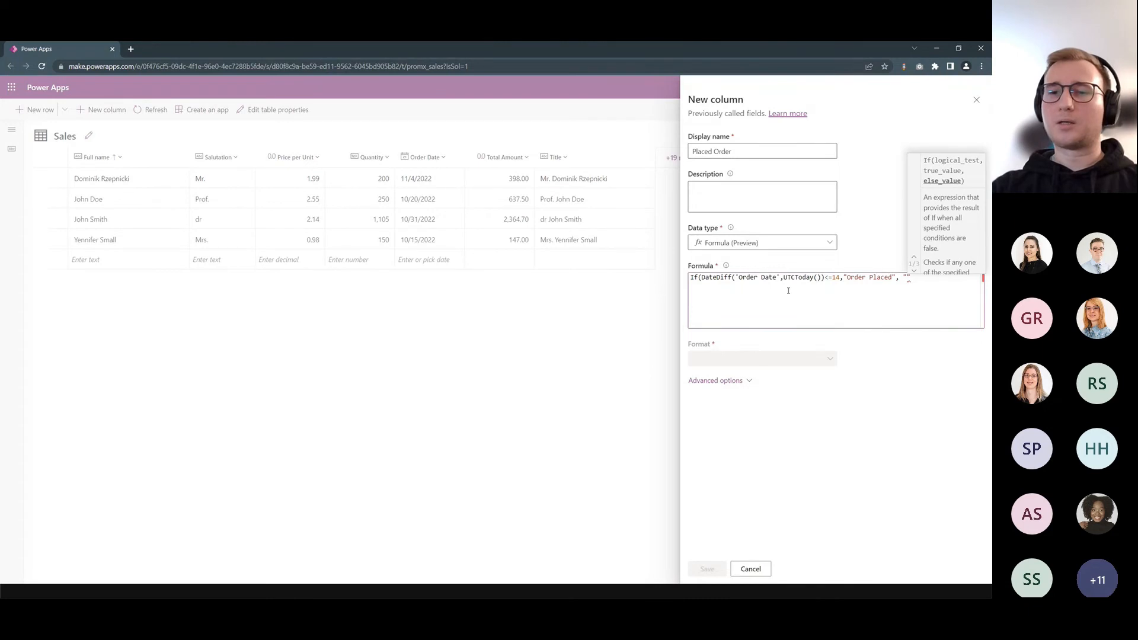
text(Order no)
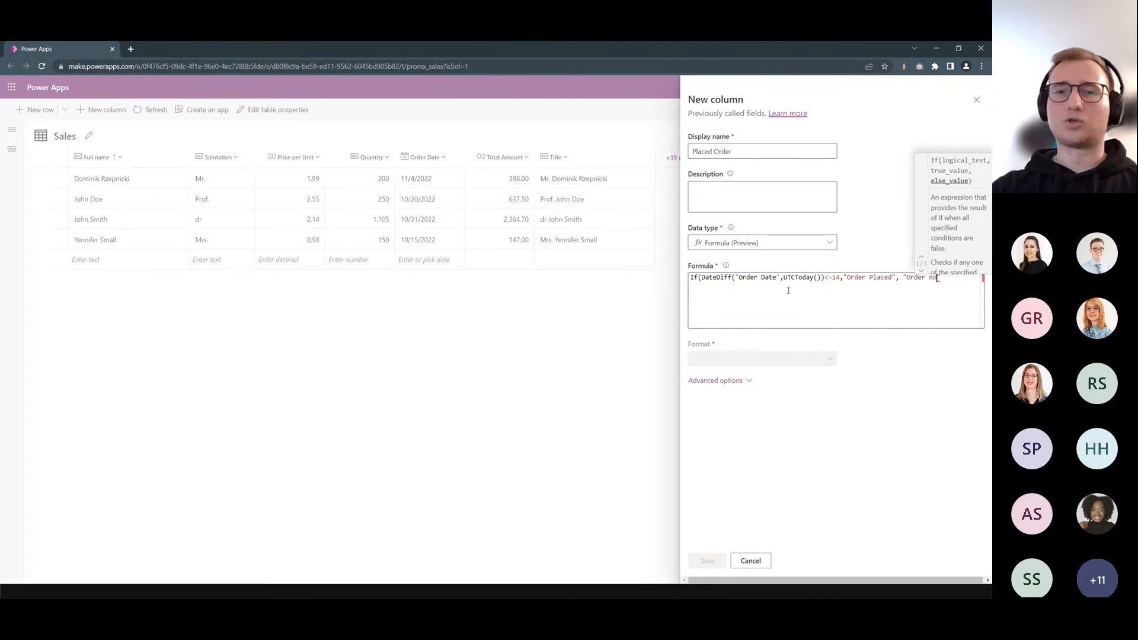
text(t Placed")
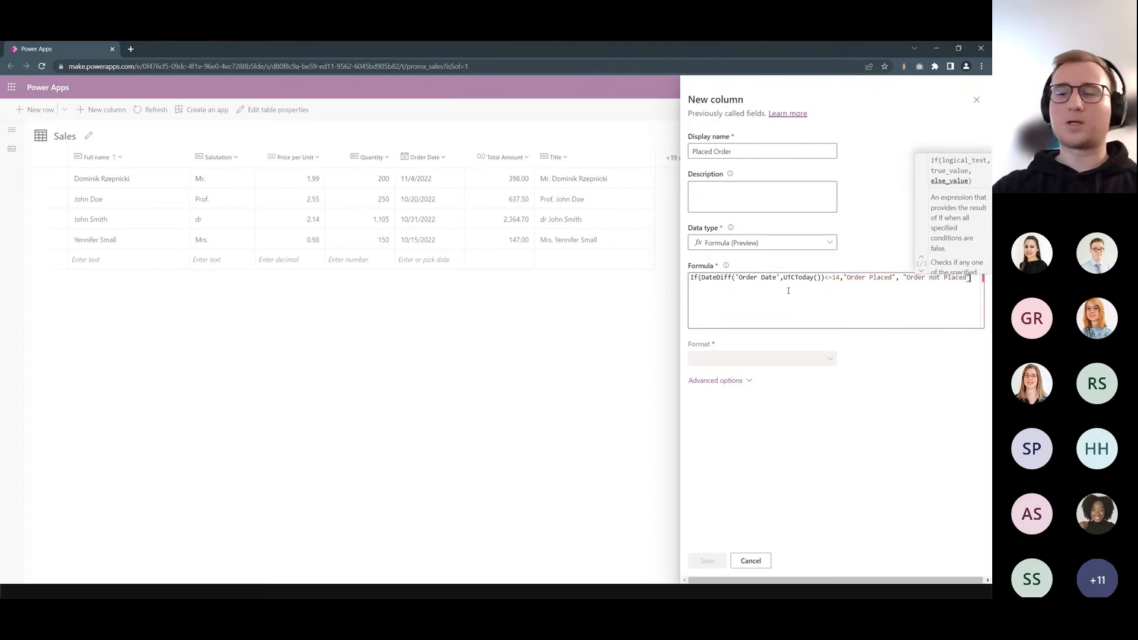
text())
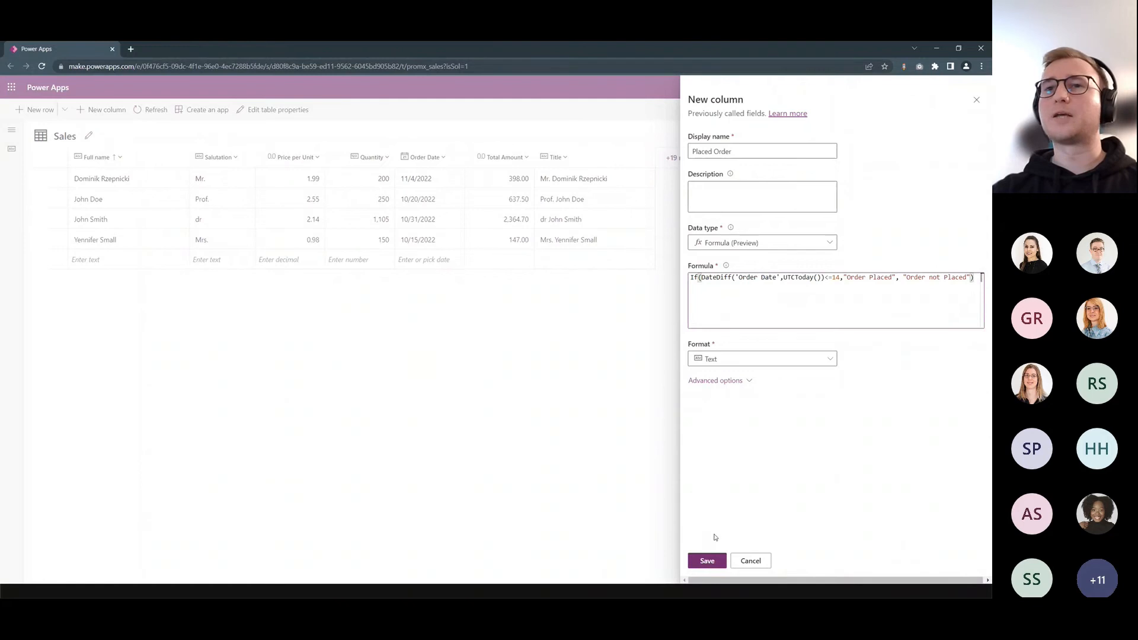
click(707, 564)
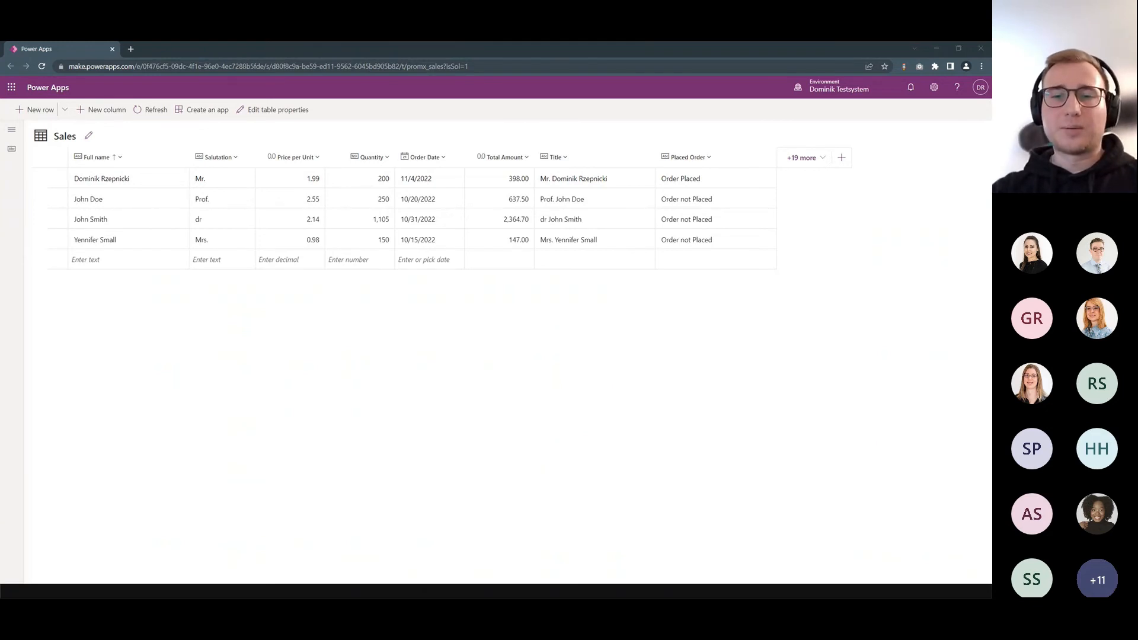
- Switch to the PowerPoint slide show and advance from the DEMO slide to the Questions slide
key(alt+Tab)
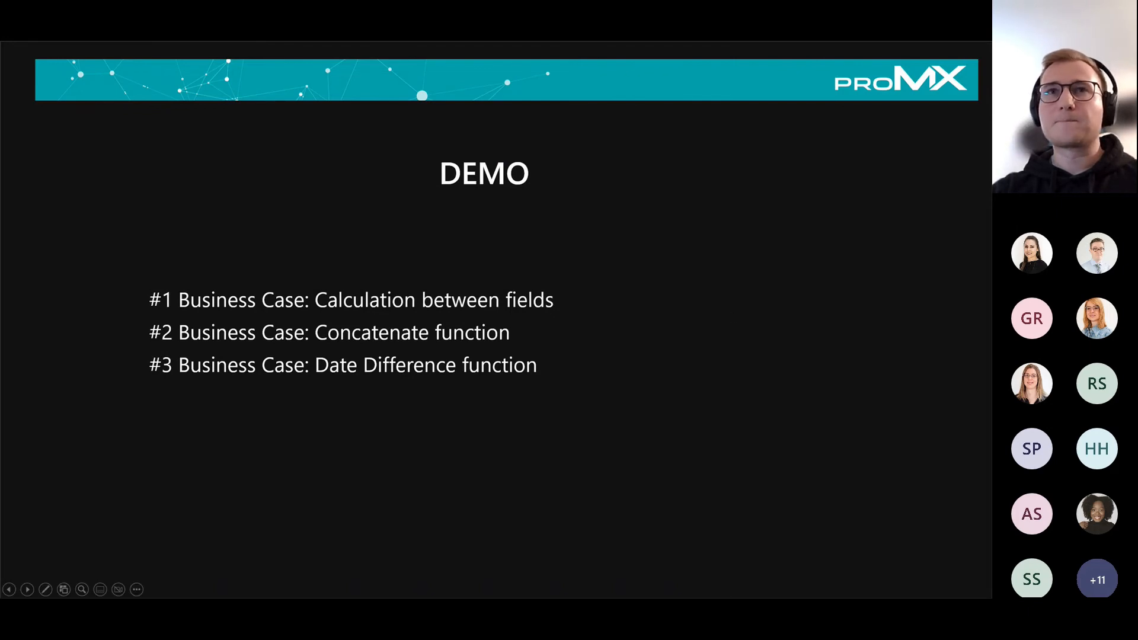
click(890, 256)
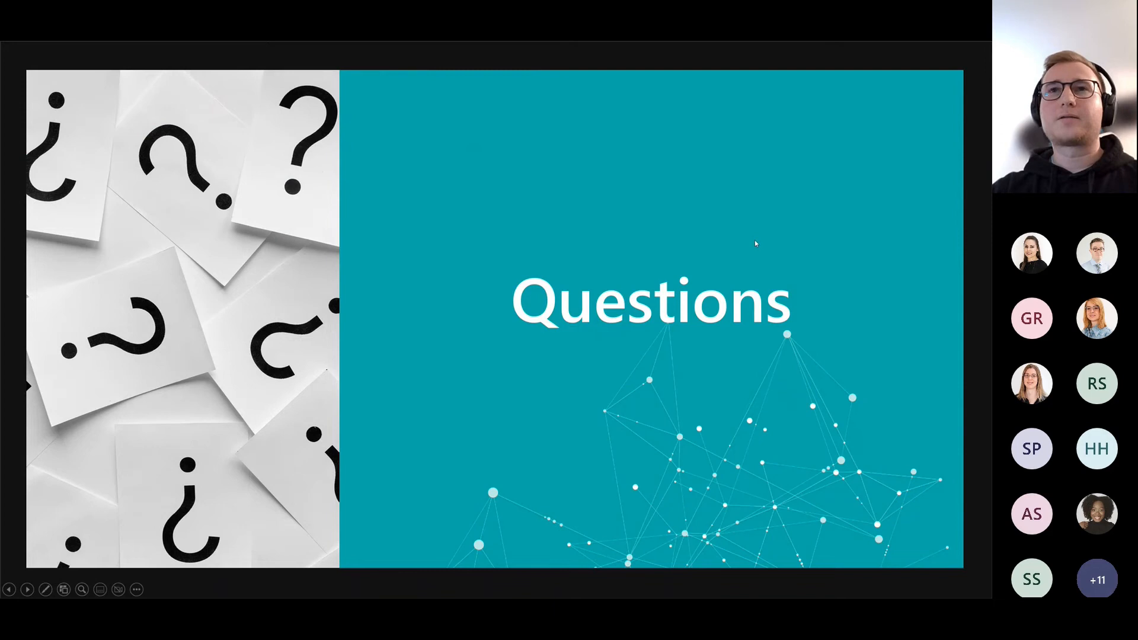
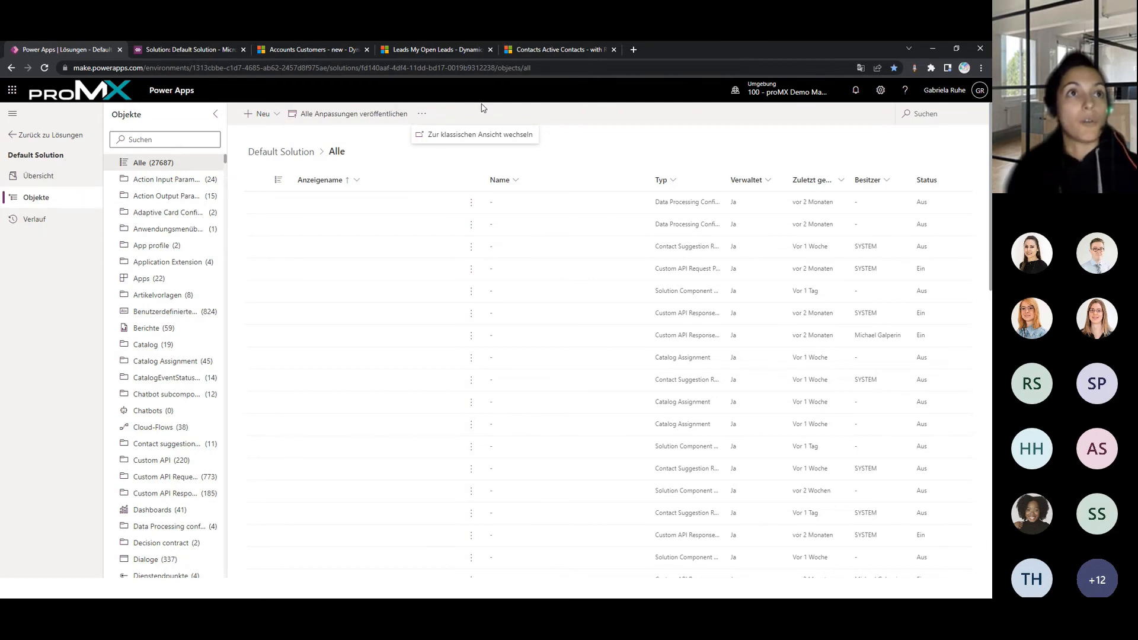
- Show the Default Solution's additional command for switching to the classic view
click(424, 116)
click(422, 114)
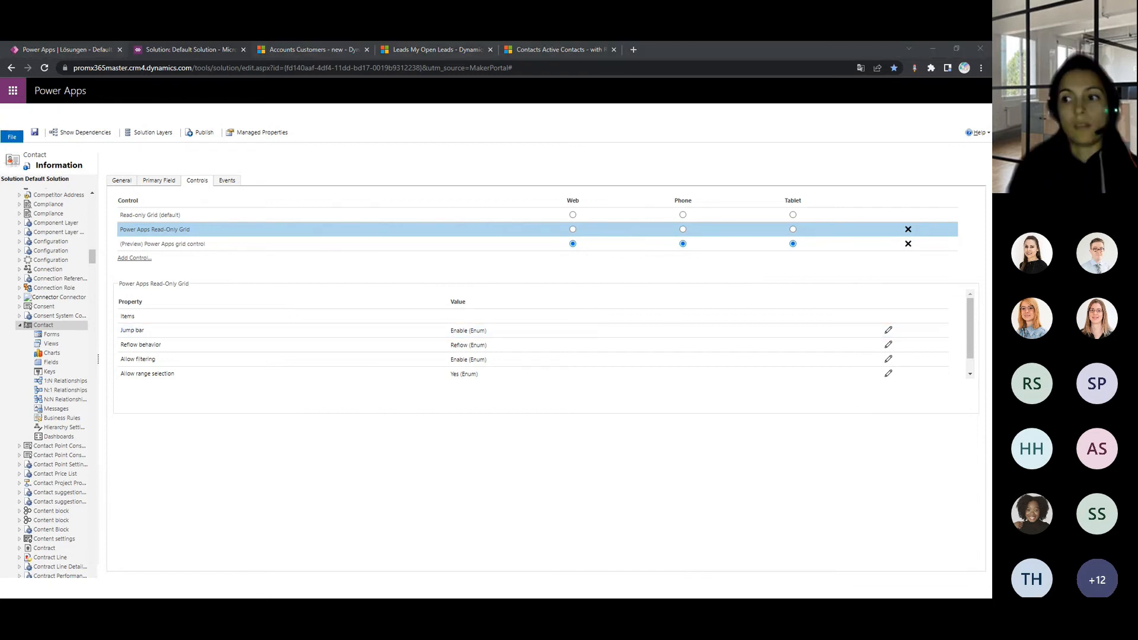
- Switch to the PowerPoint slide show and advance beyond the General information slide
key(alt+Tab)
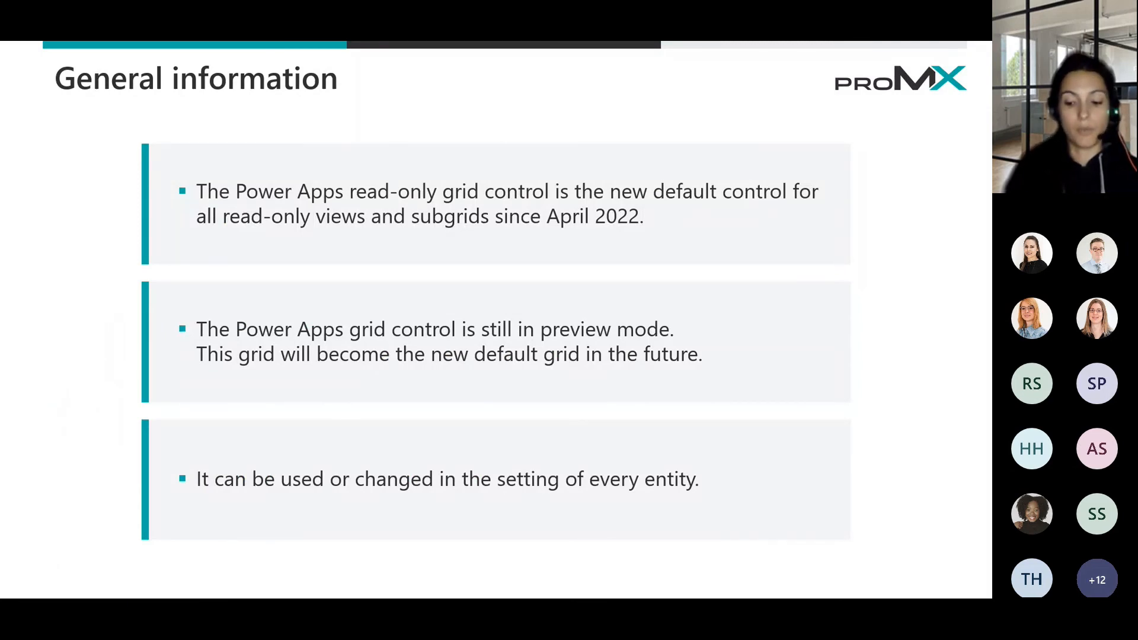
key(Right)
key(Right)
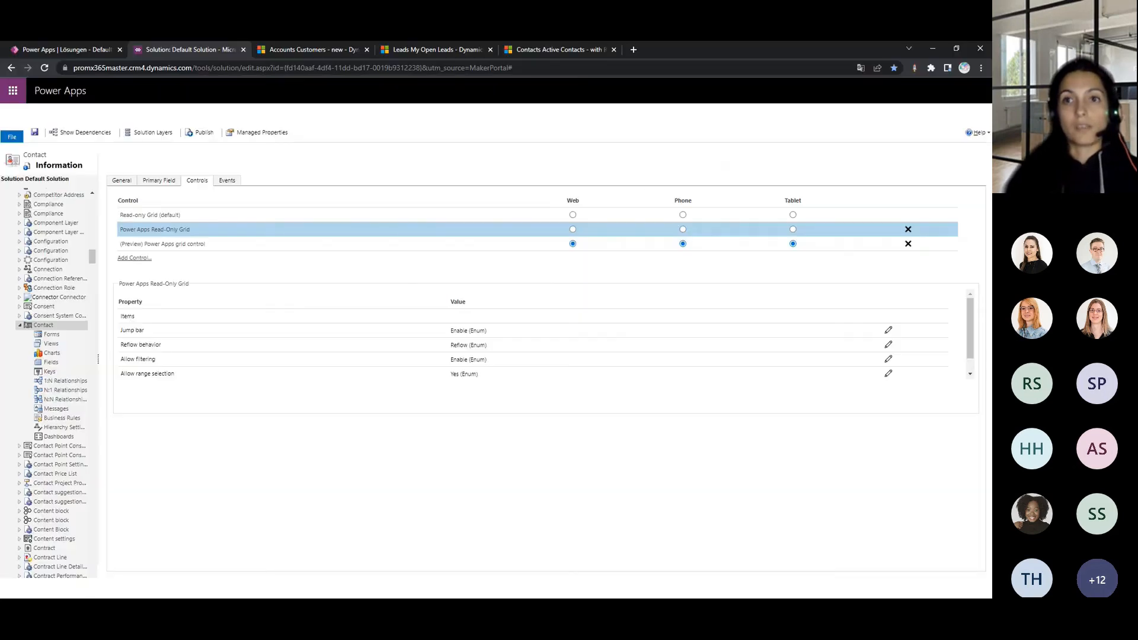
- Switch to the Dynamics 365 Customers list, sort Account Name A to Z and limit the records to the letter A
click(282, 53)
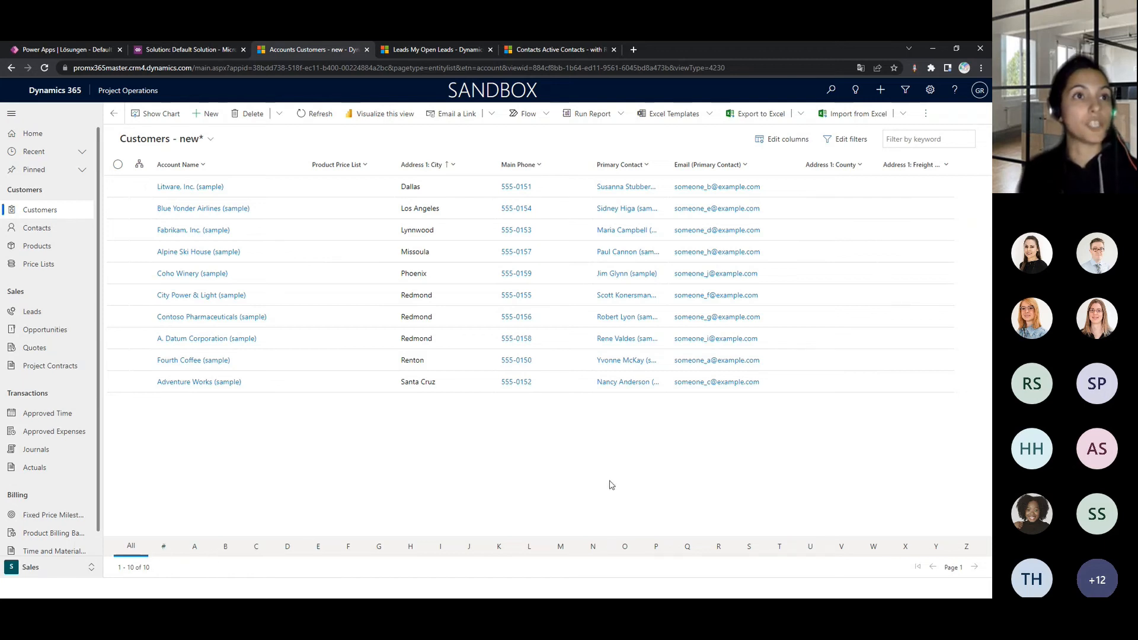
click(199, 165)
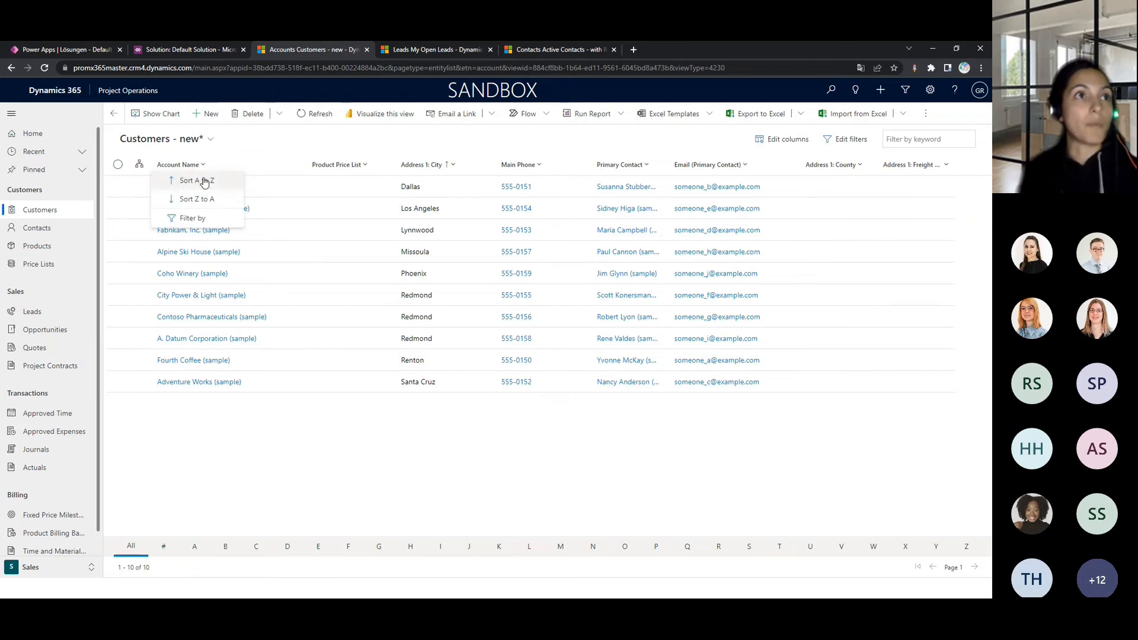
click(204, 169)
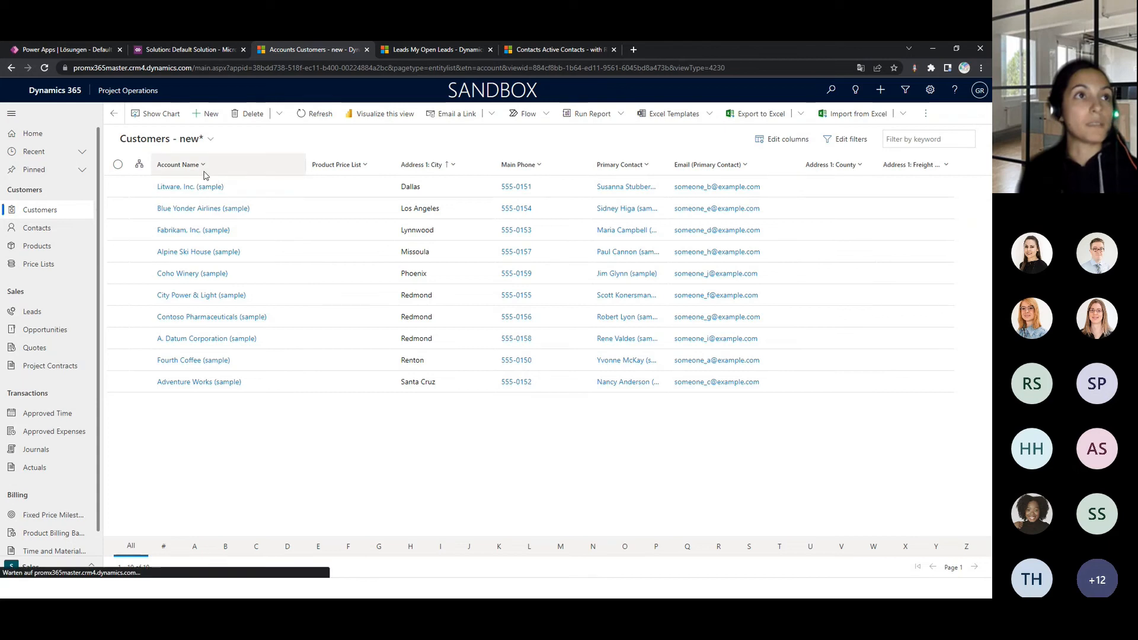
click(196, 550)
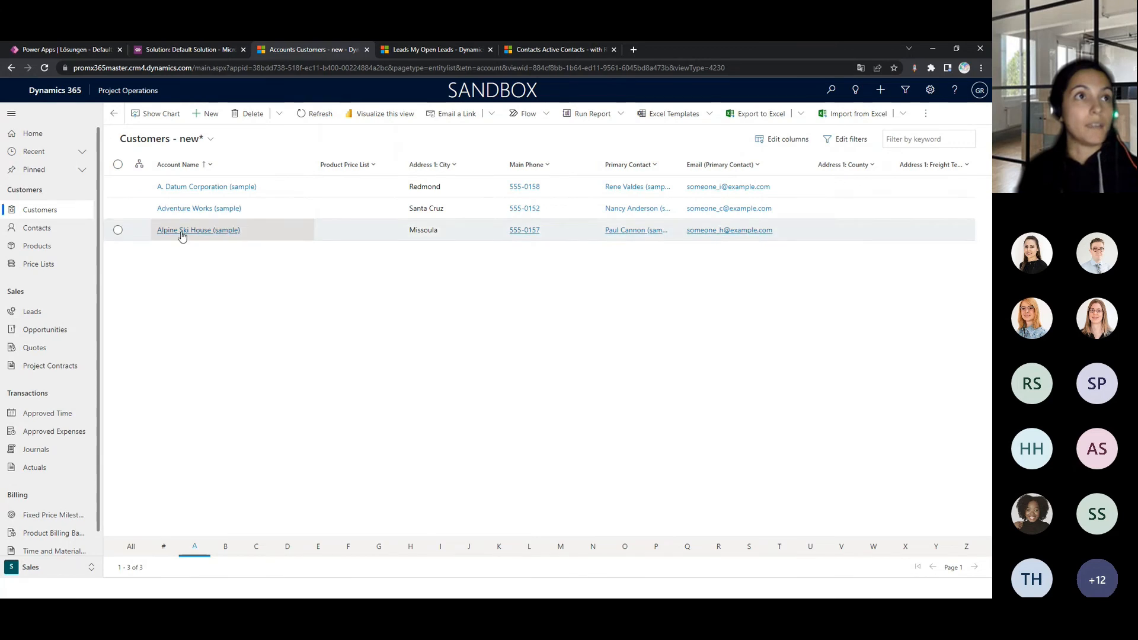
- Sort the customers by Address 1: City A to Z, filter them by the letter B, and return to all records
click(462, 163)
click(450, 178)
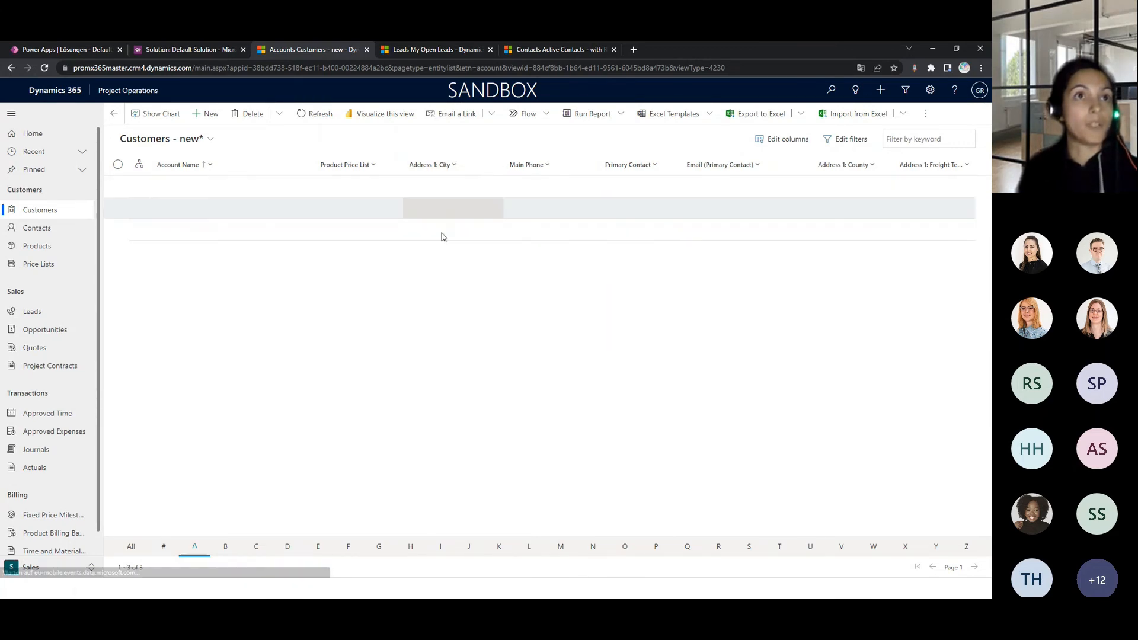
click(224, 546)
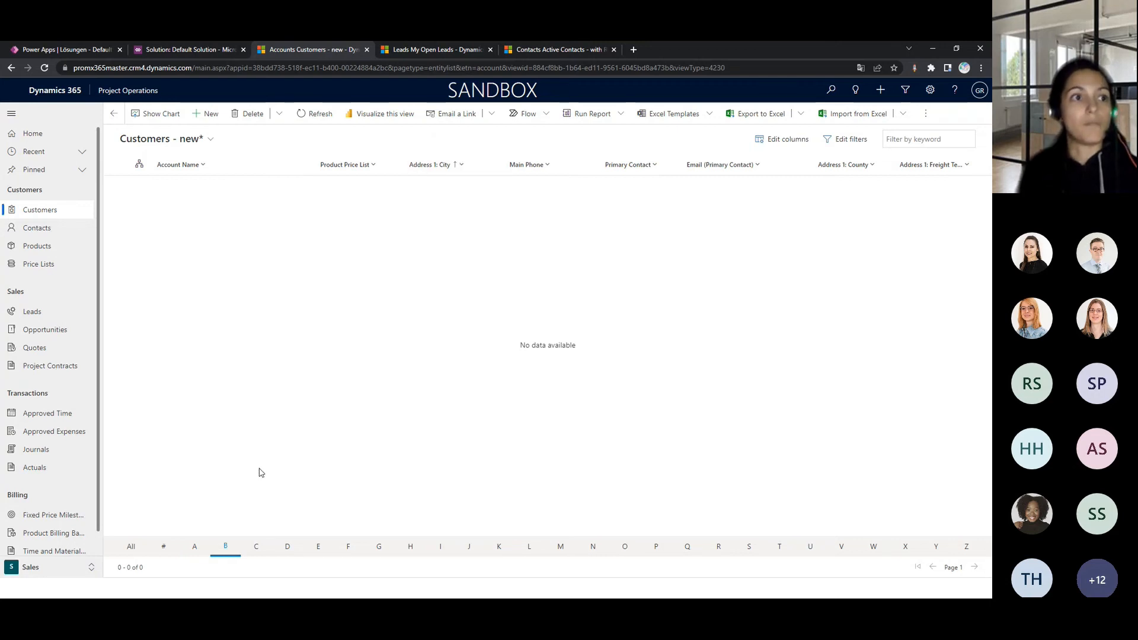
click(131, 547)
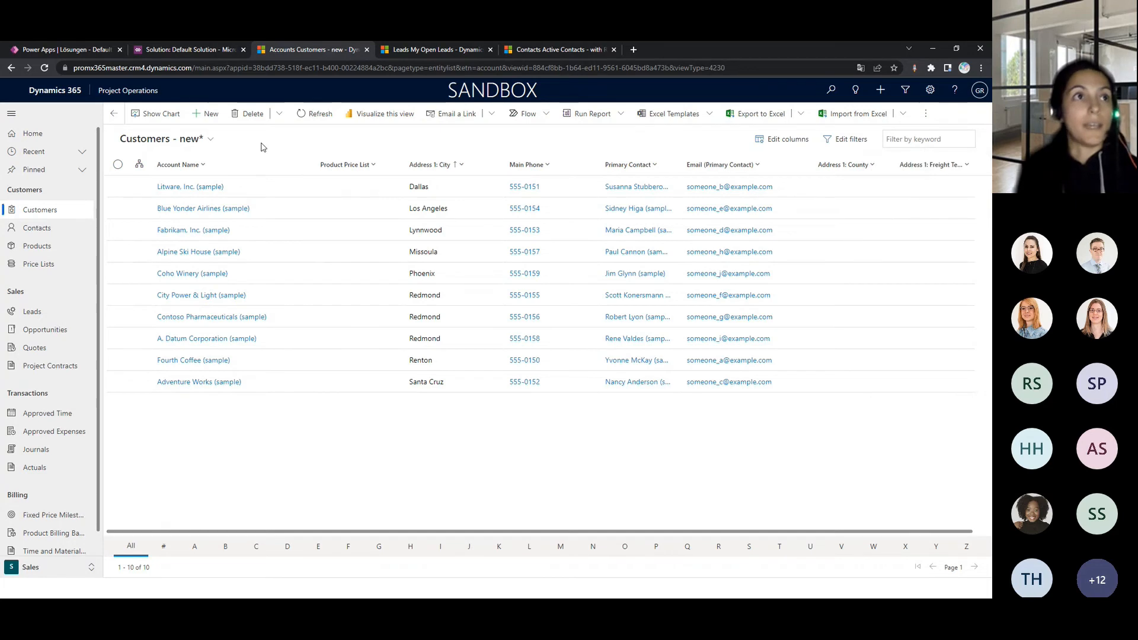
- Examine the filter operators offered for the Account Name column and leave the filter unset
click(203, 167)
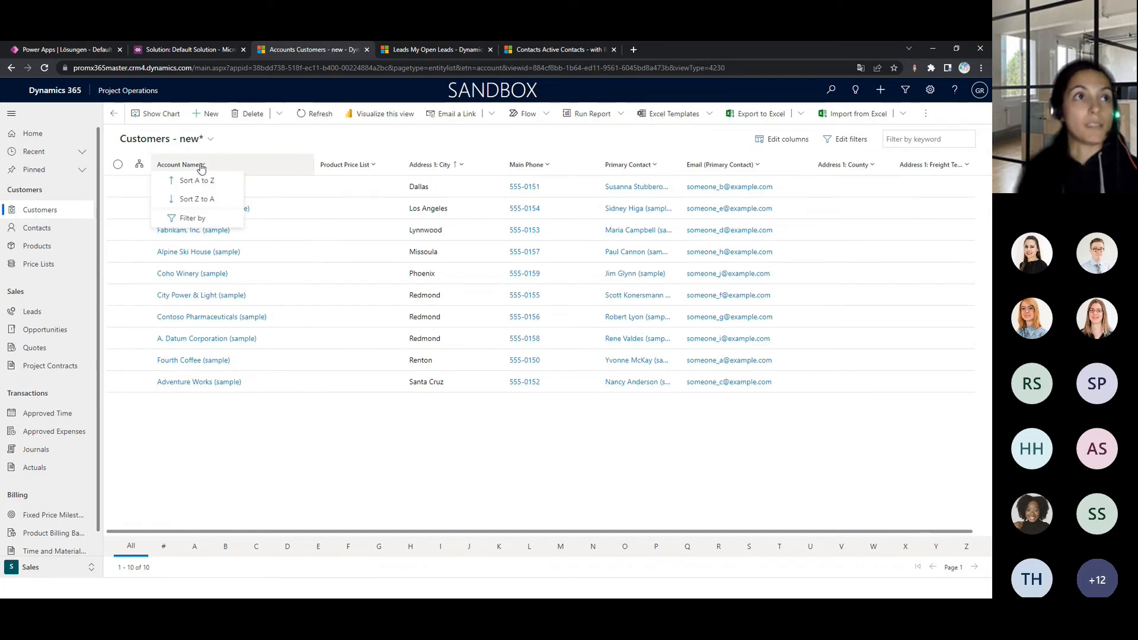
click(209, 220)
click(261, 212)
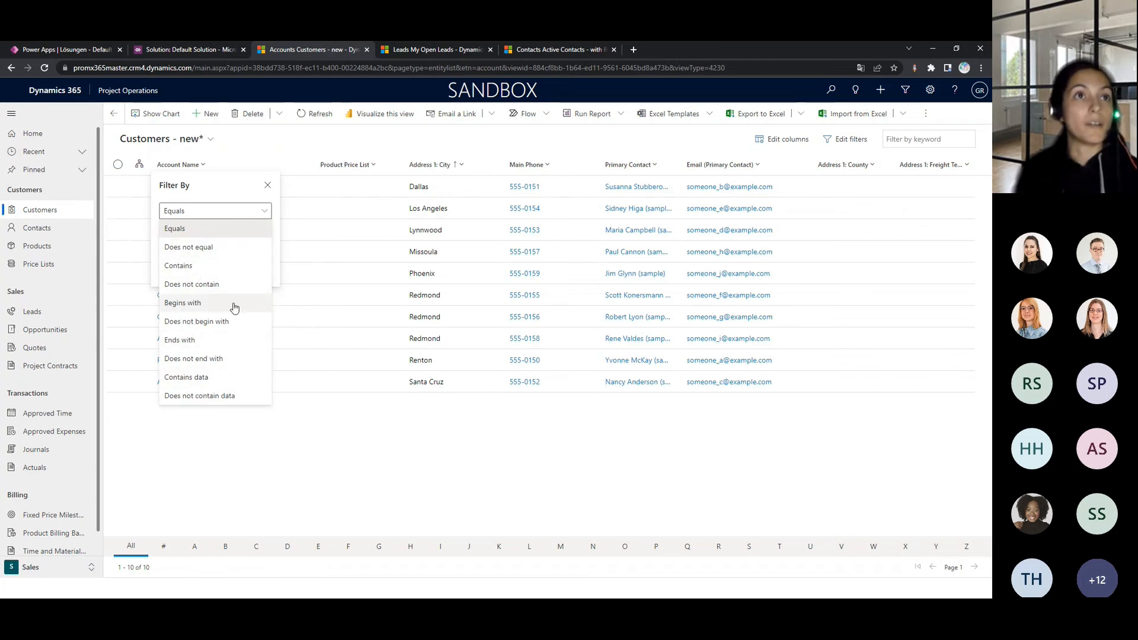
click(447, 432)
click(447, 432)
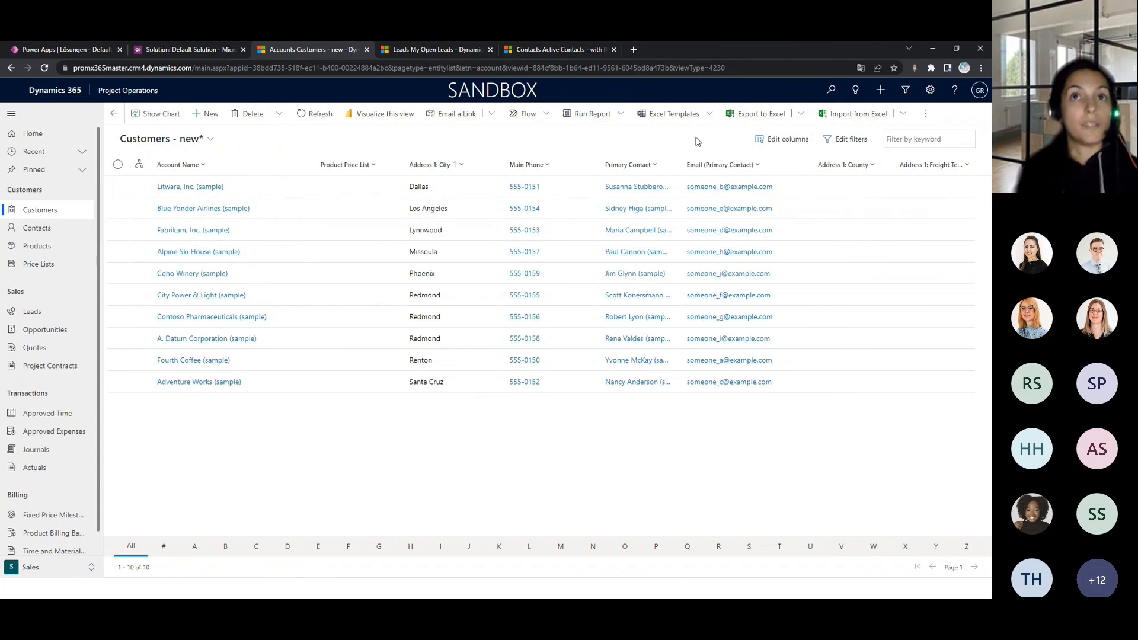
- Add the Address 1 and Account Rating columns to the Customers view
click(786, 145)
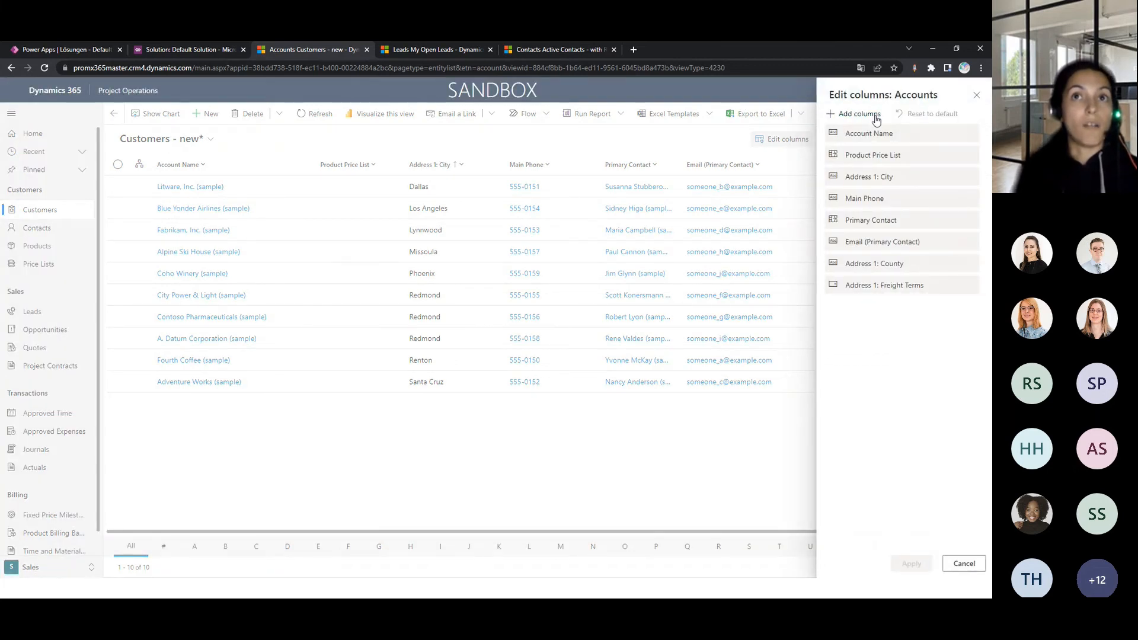
click(876, 115)
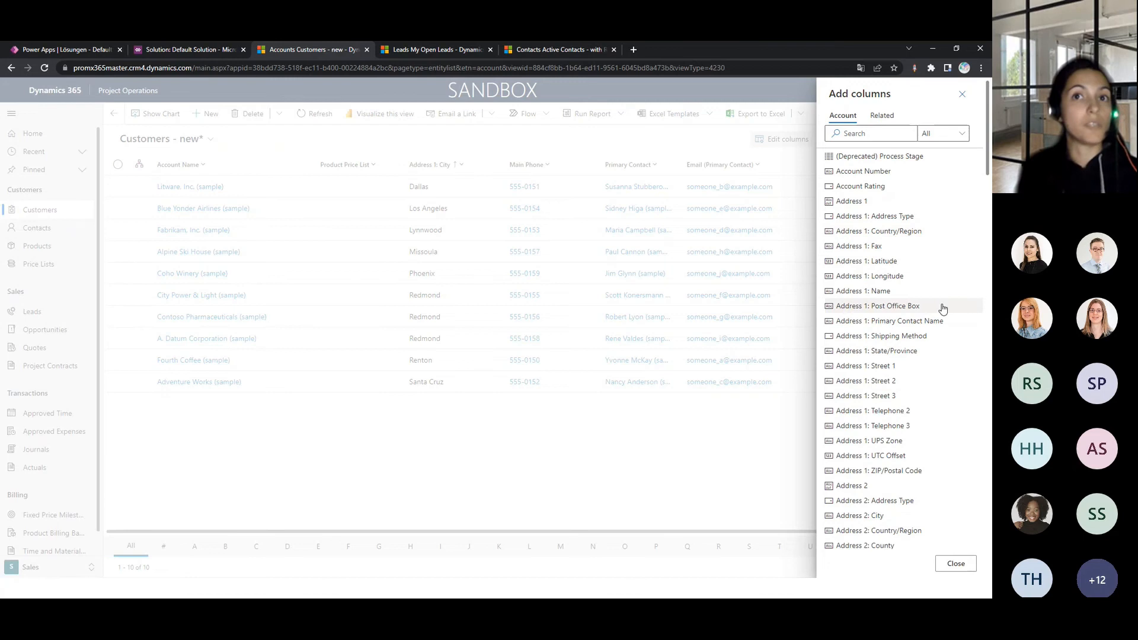
scroll(892, 406, down, 4)
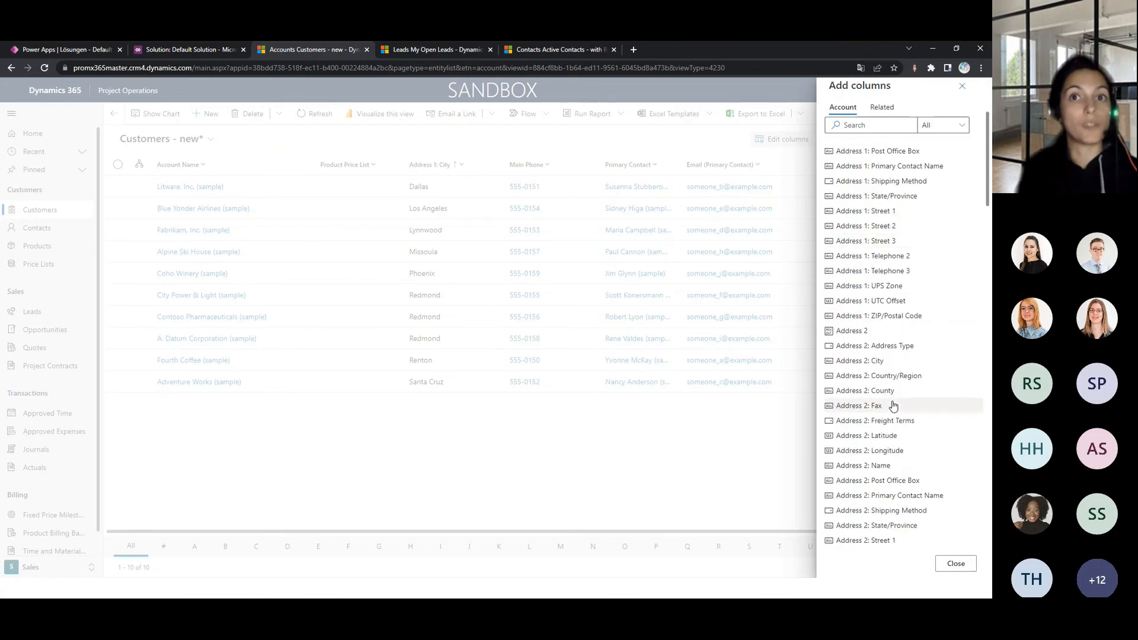
scroll(891, 404, up, 5)
click(898, 201)
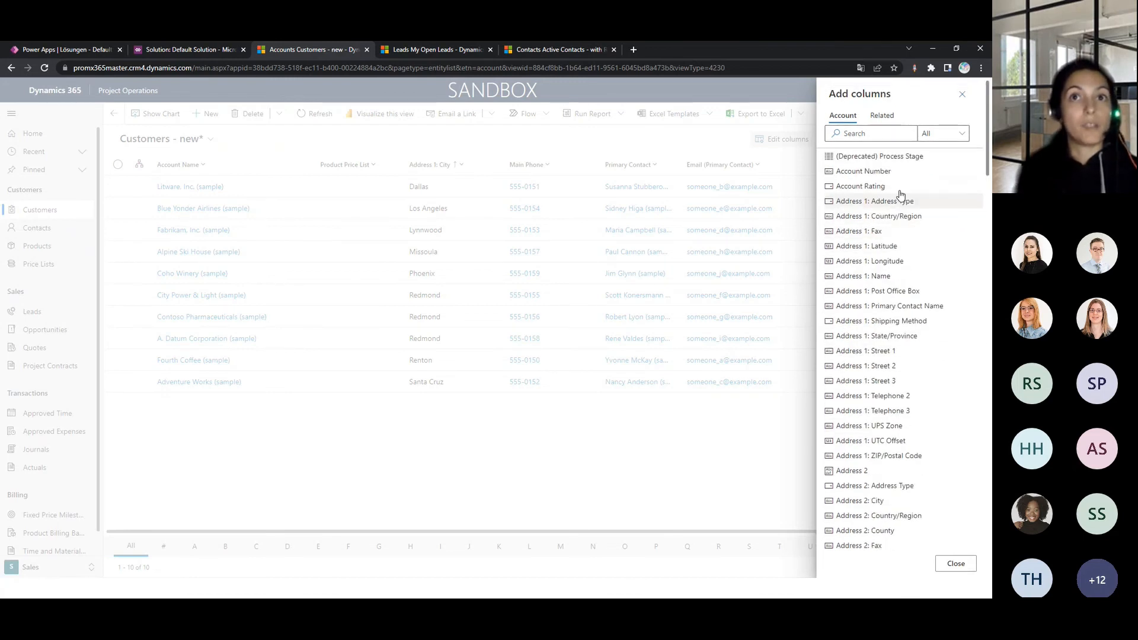
click(898, 186)
- Look through the columns of related entities and of Account, and apply the edited column selection to the view
click(893, 118)
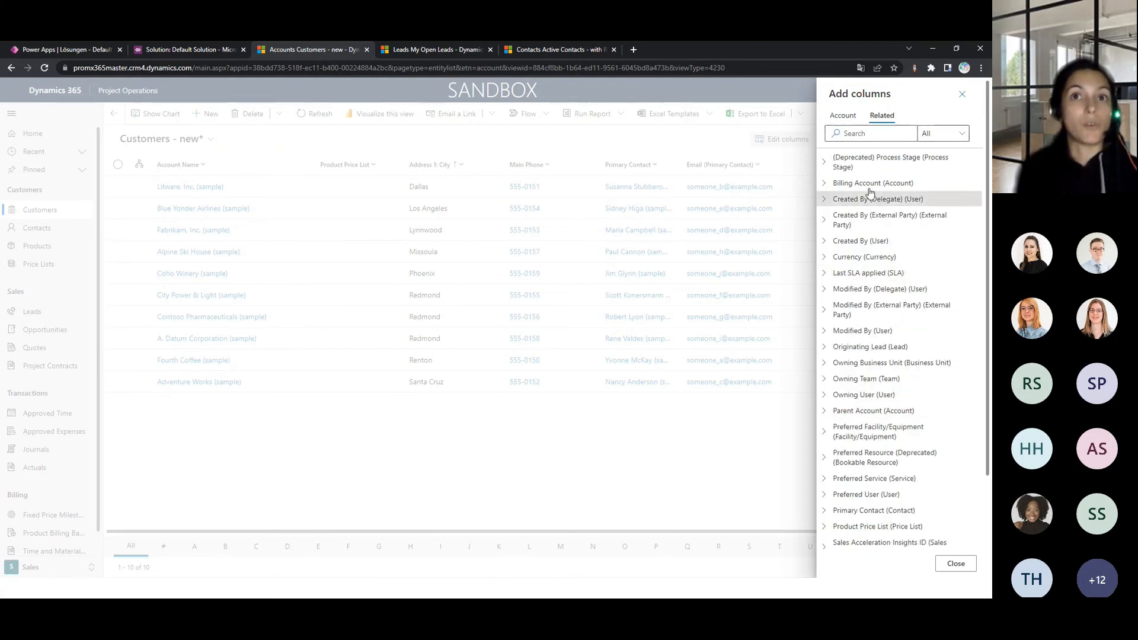
click(858, 121)
scroll(945, 399, down, 3)
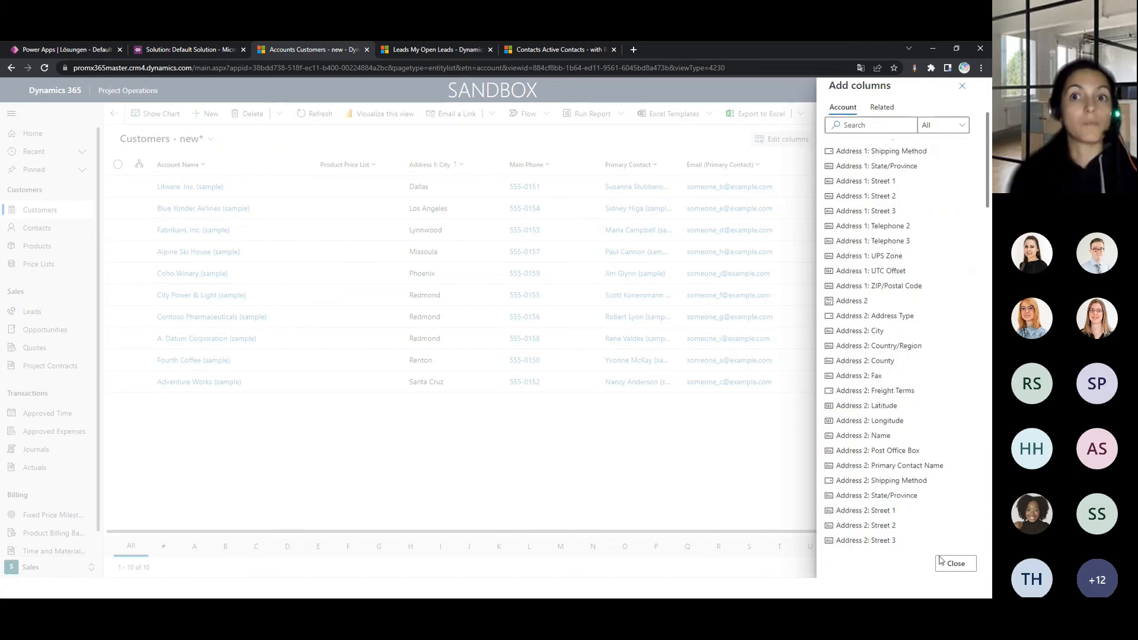
click(946, 566)
click(911, 563)
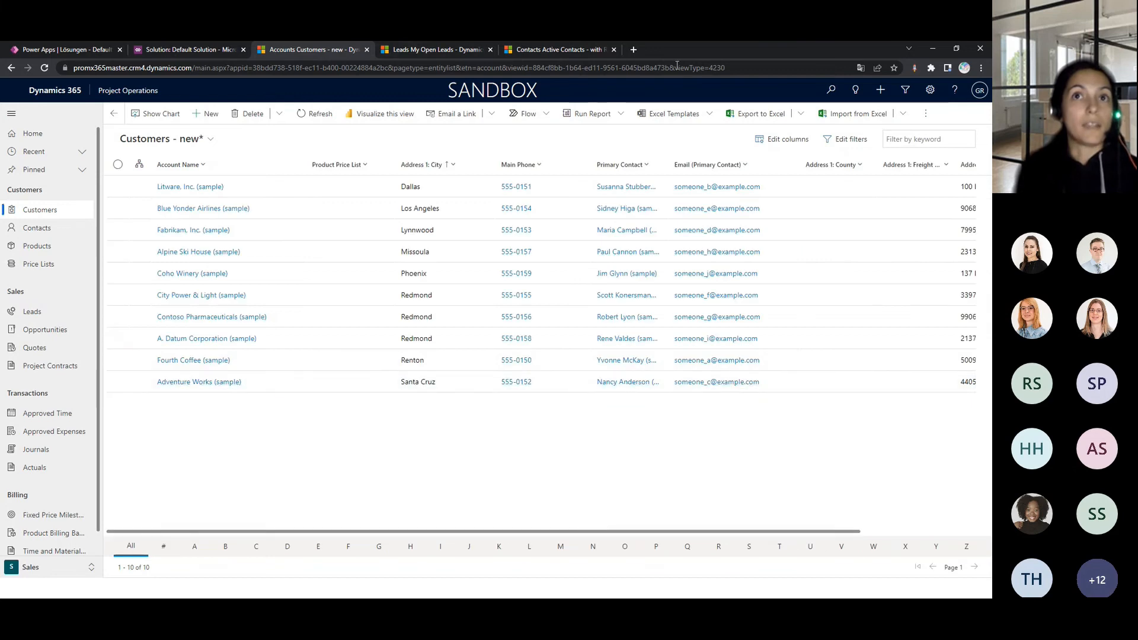
- Try adding a related entity condition to the Accounts view filters and cancel the filter edit
click(850, 138)
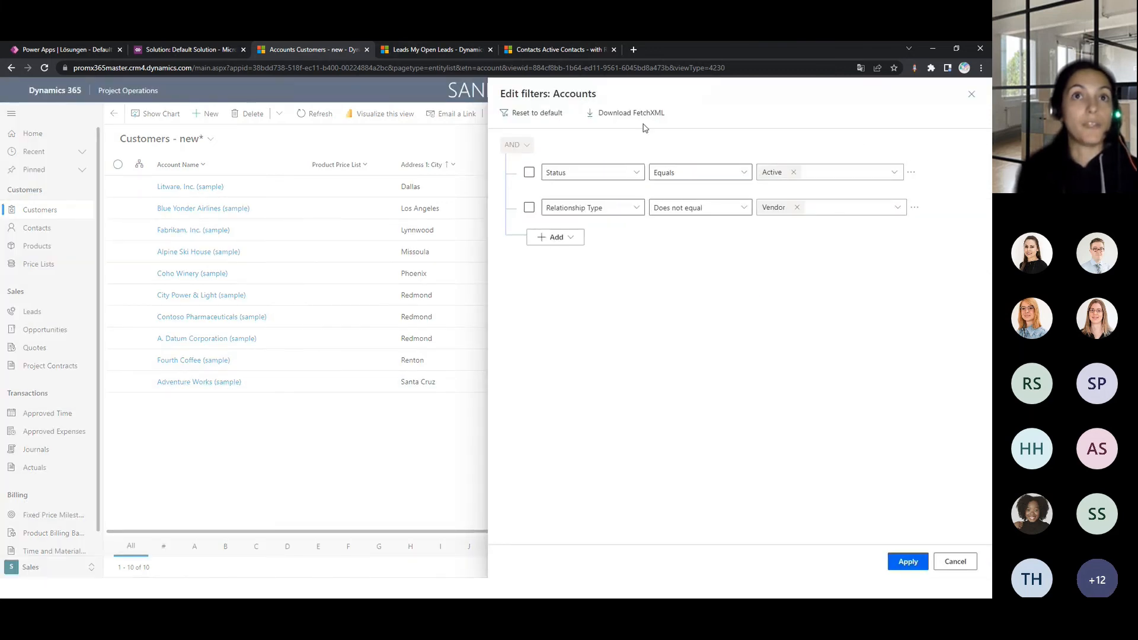
click(570, 239)
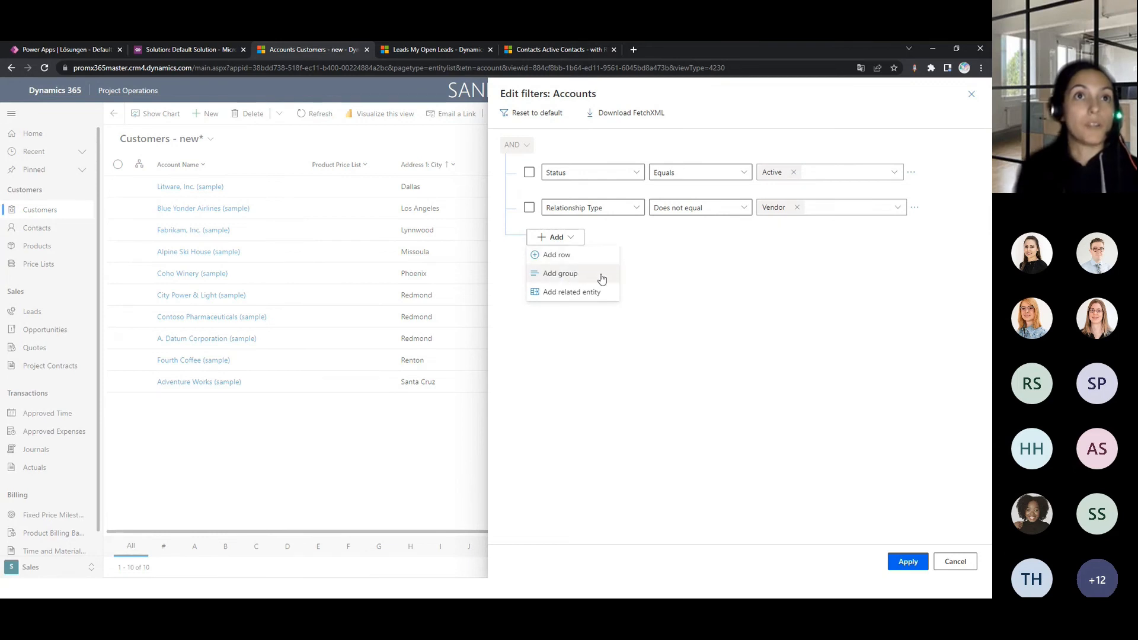
click(554, 292)
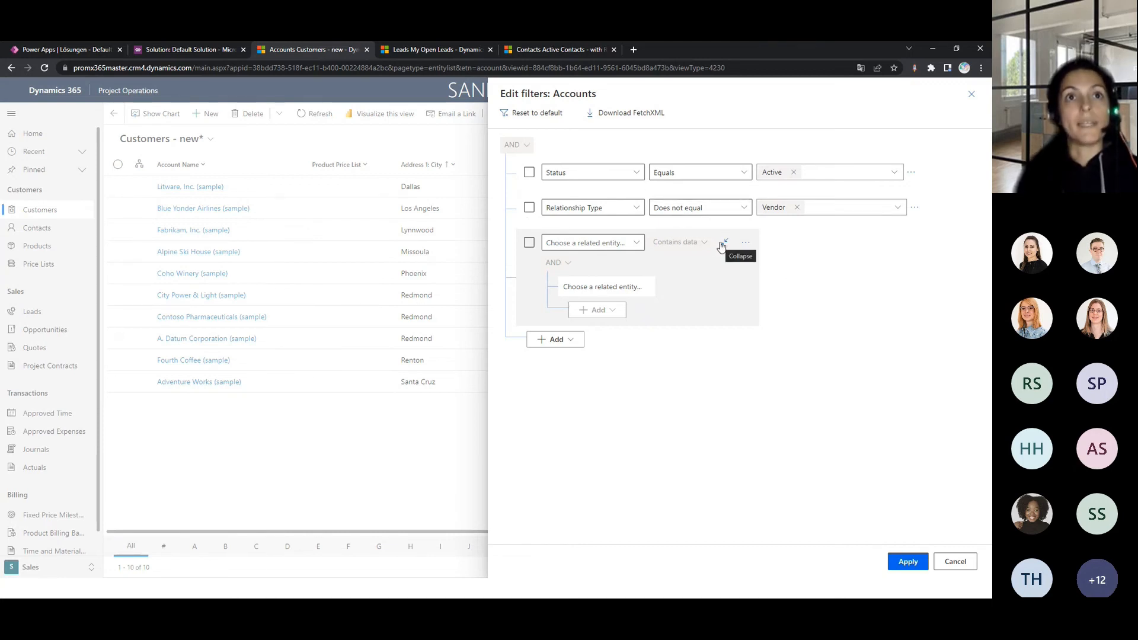
click(952, 562)
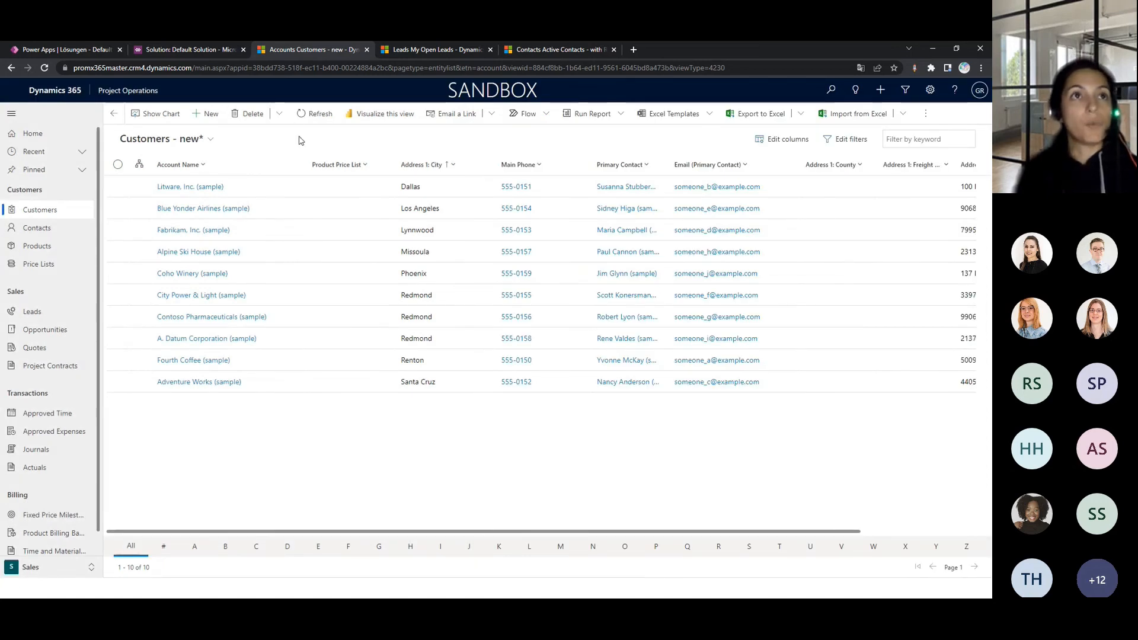
- Save the modified view as a new view named Customers - new 1 and check the list of saved views
click(209, 140)
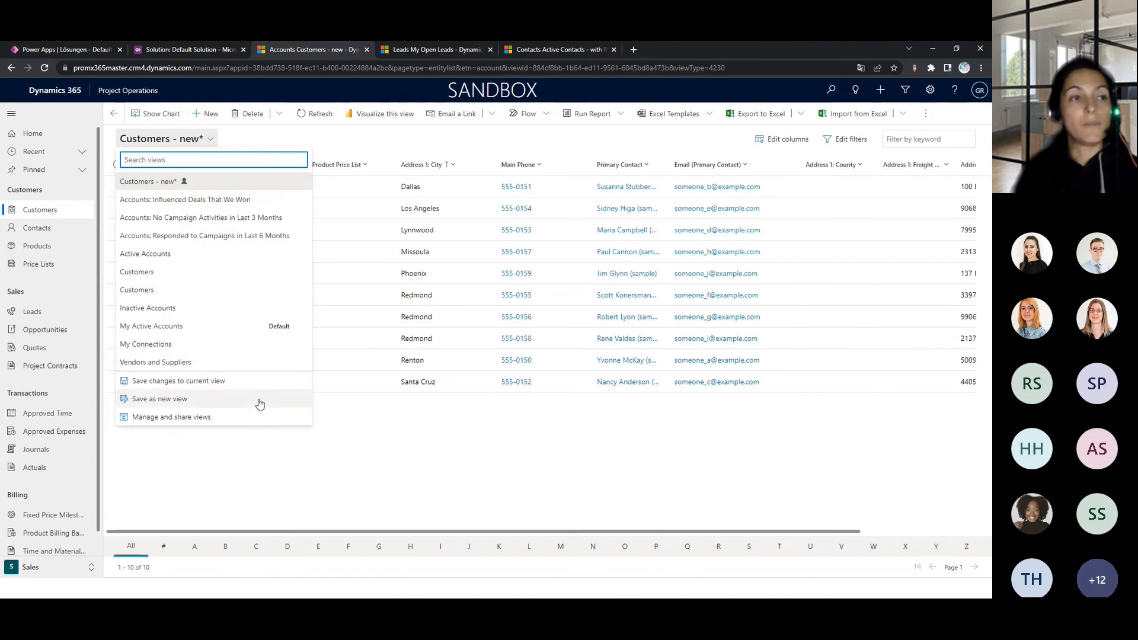
click(186, 399)
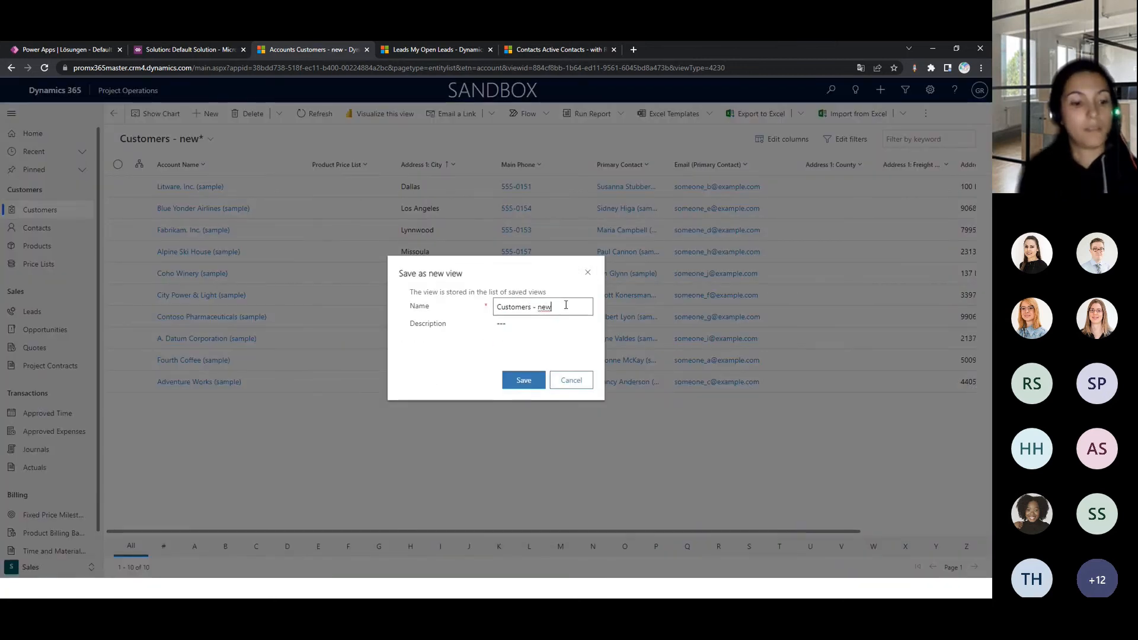
text(1)
click(530, 381)
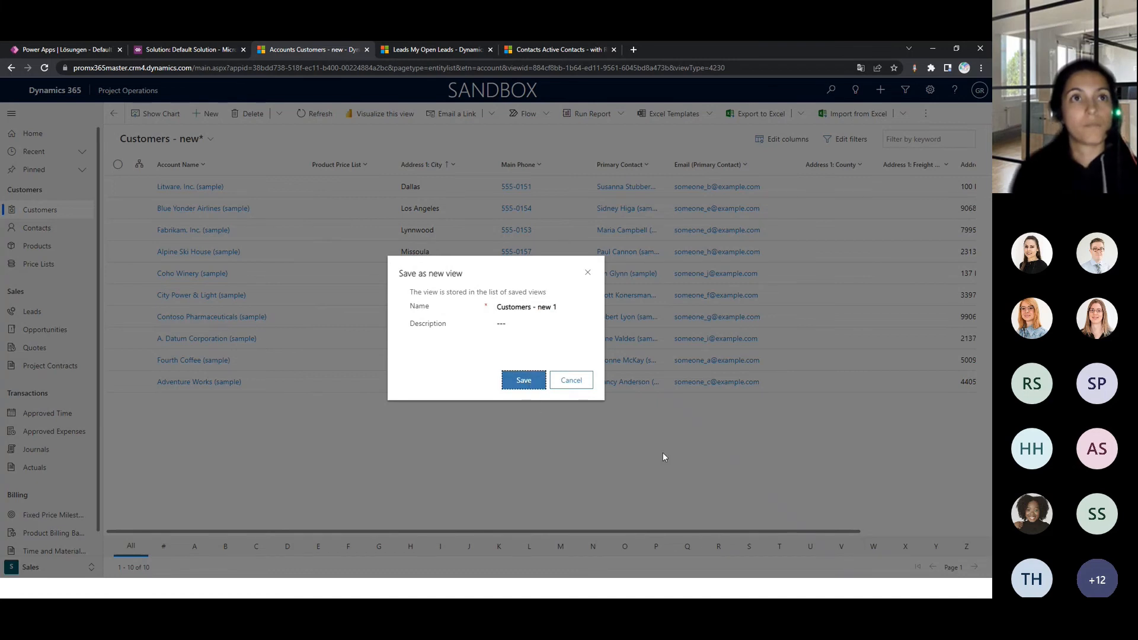
click(517, 381)
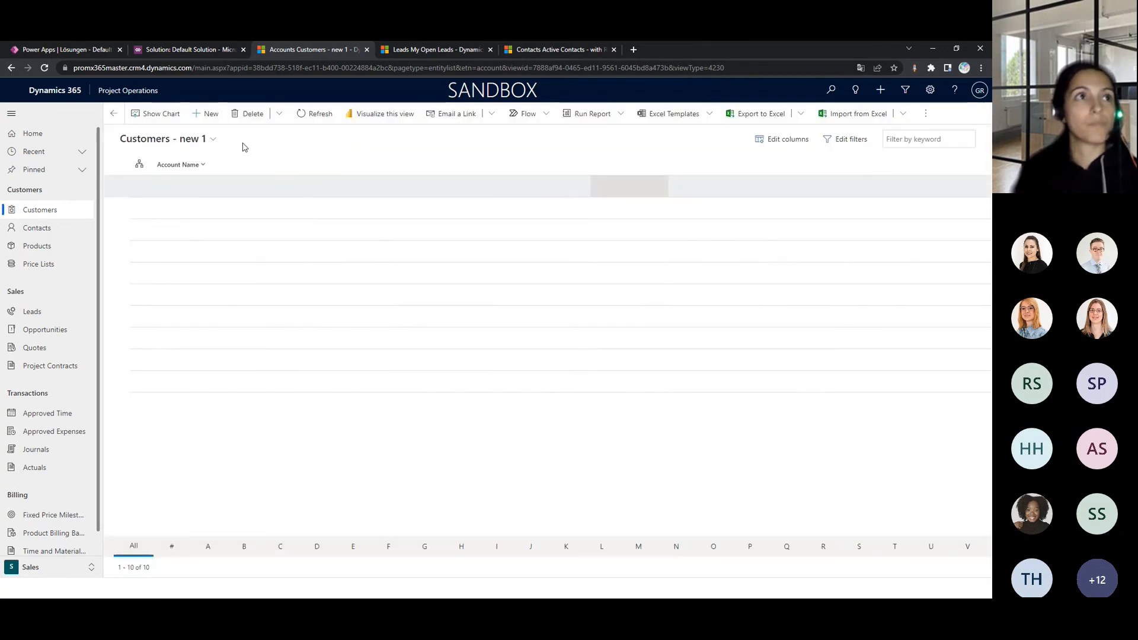
click(212, 139)
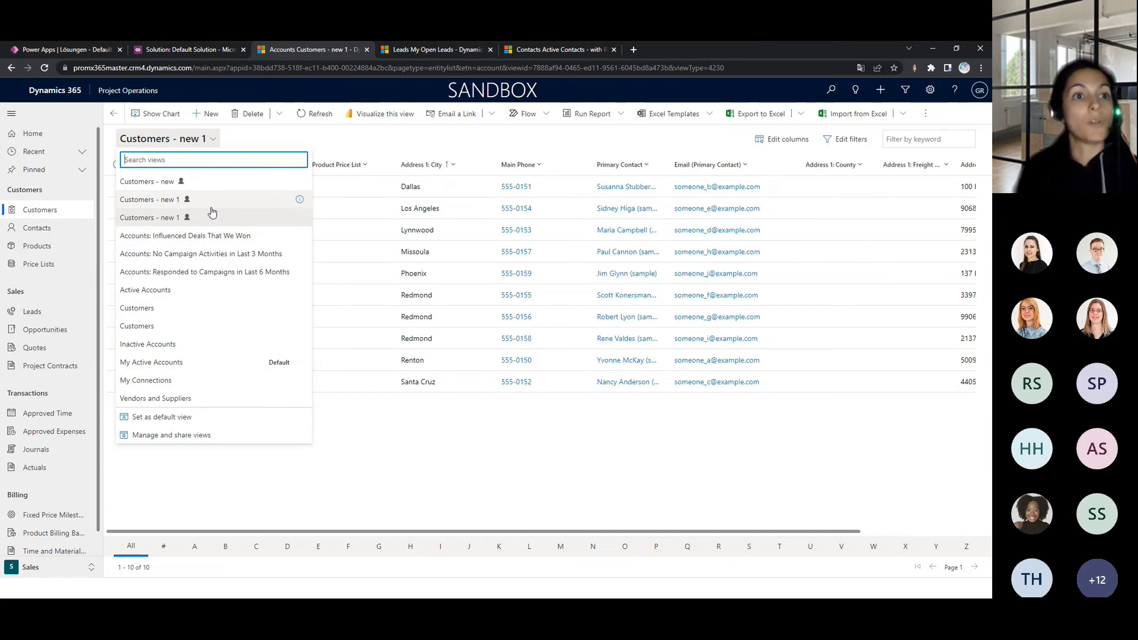
click(469, 145)
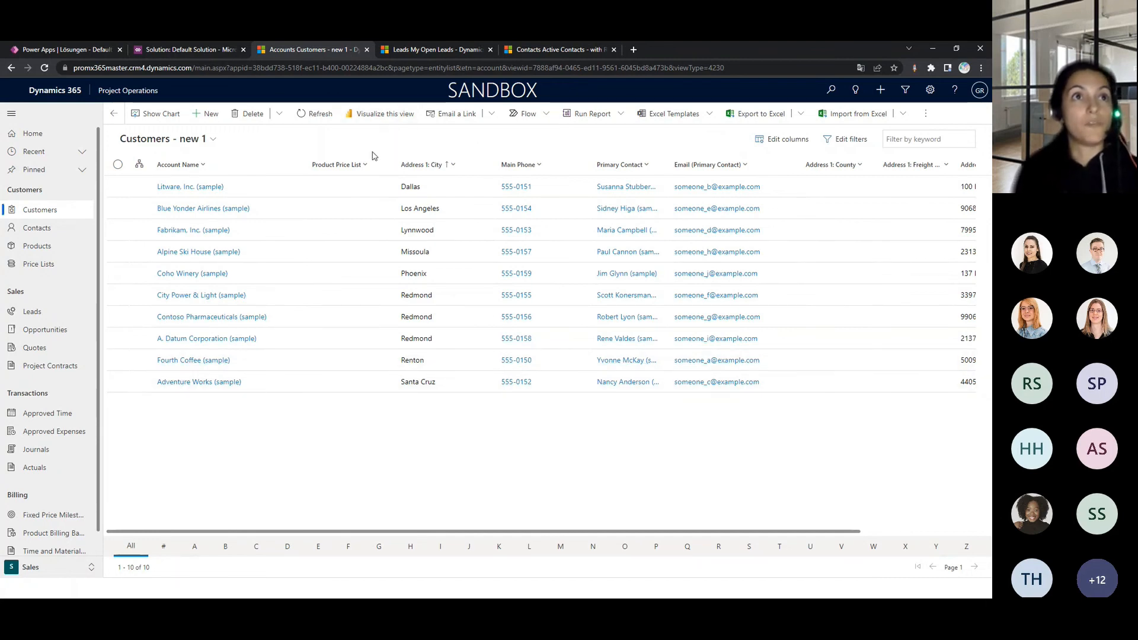
- Visualize the view in Power BI with Address 1: County added, and inspect the city chart's personalization options
click(382, 113)
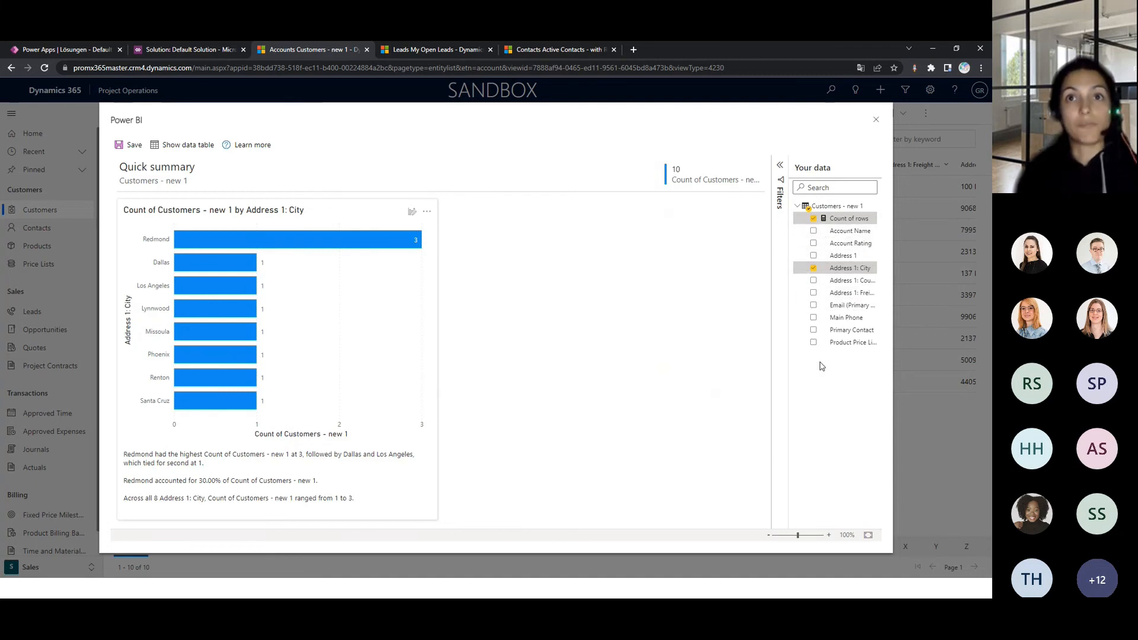
click(813, 281)
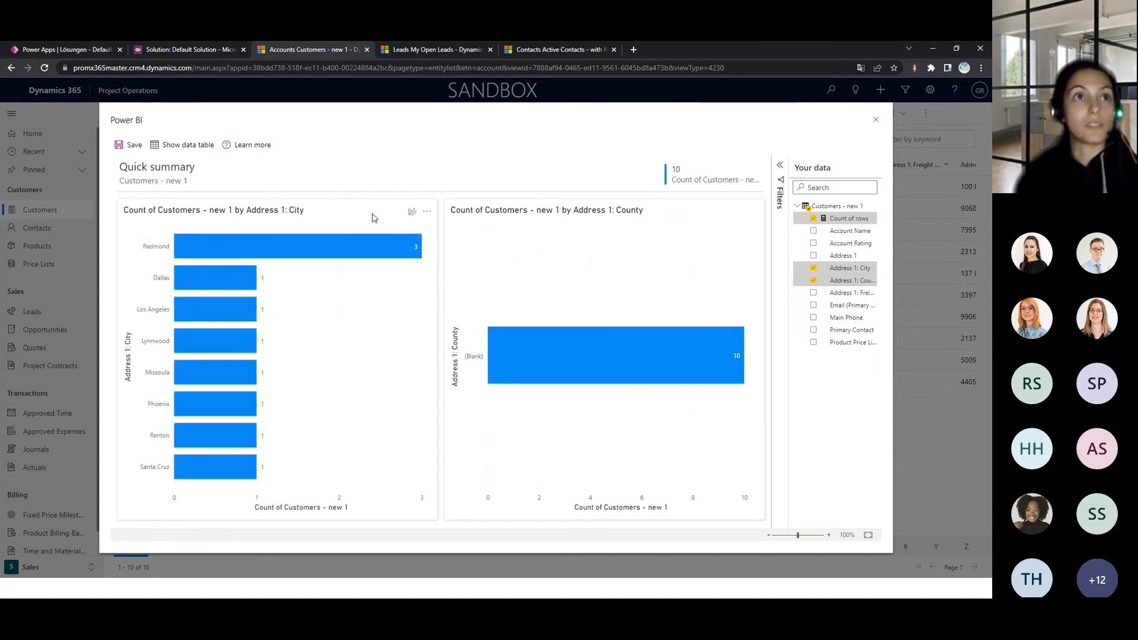
click(412, 213)
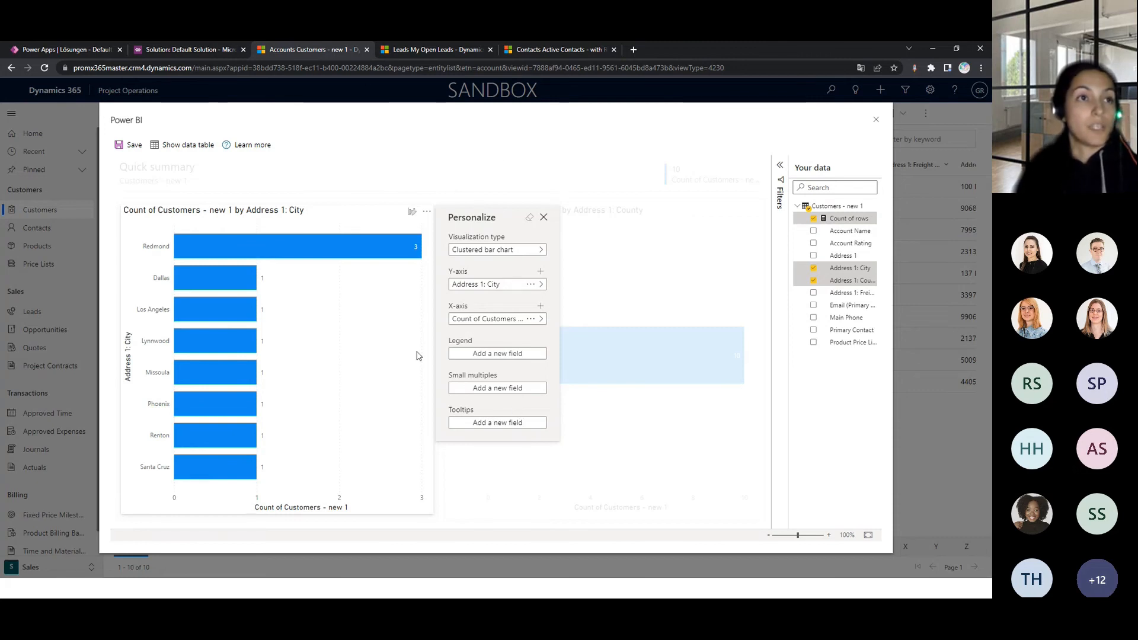
click(544, 218)
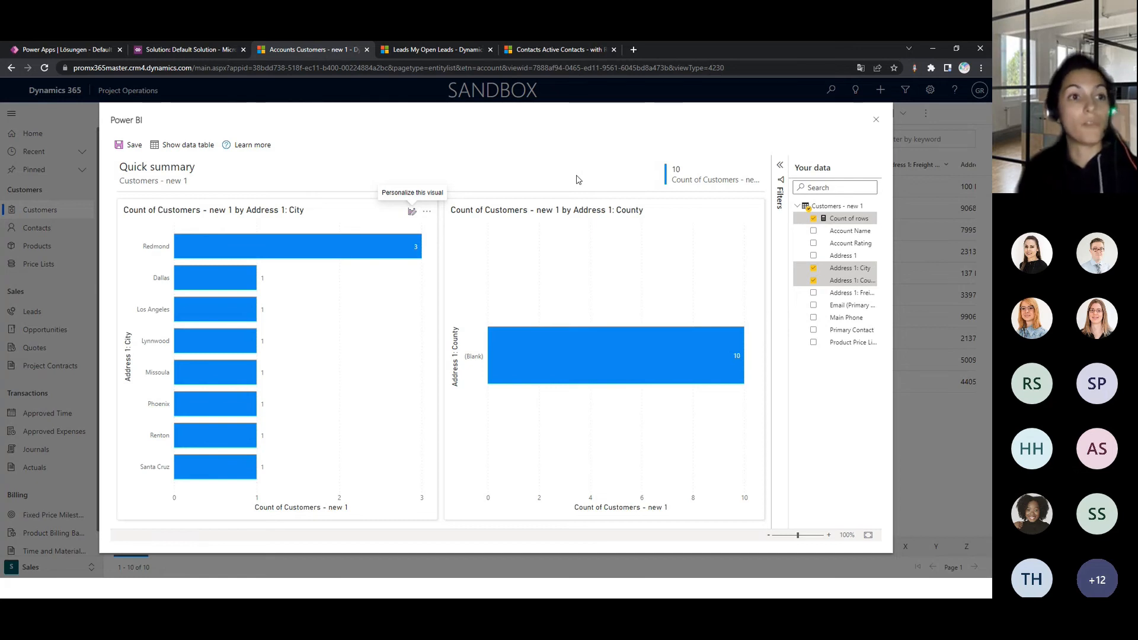
- Check the Power BI report's save details, close the report without saving, and return to the PowerPoint slide show
click(130, 145)
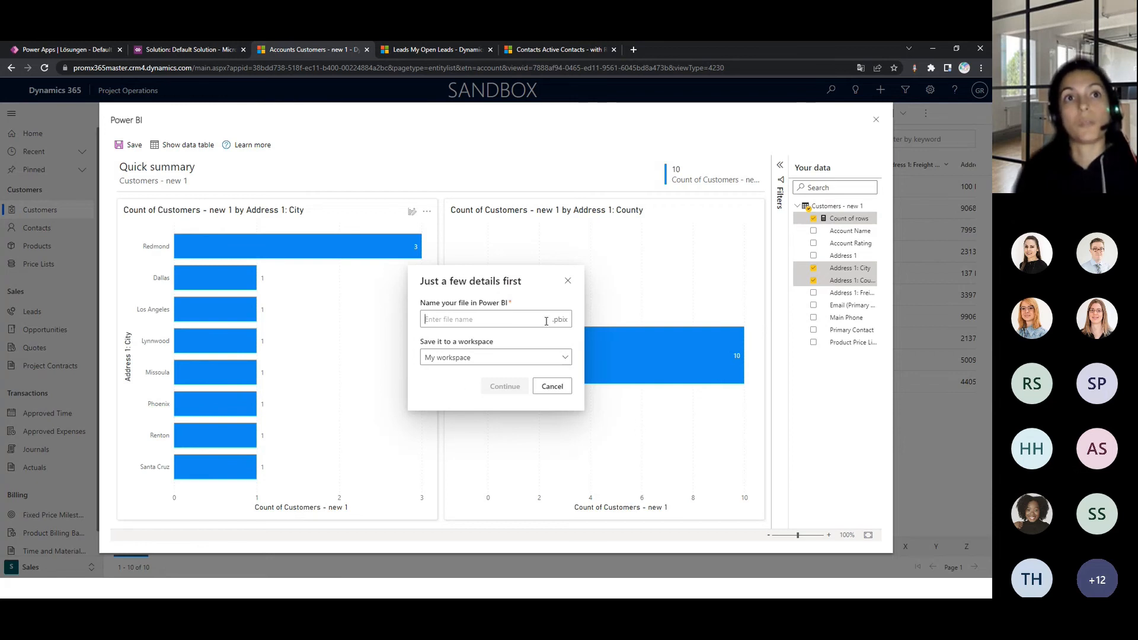
click(568, 282)
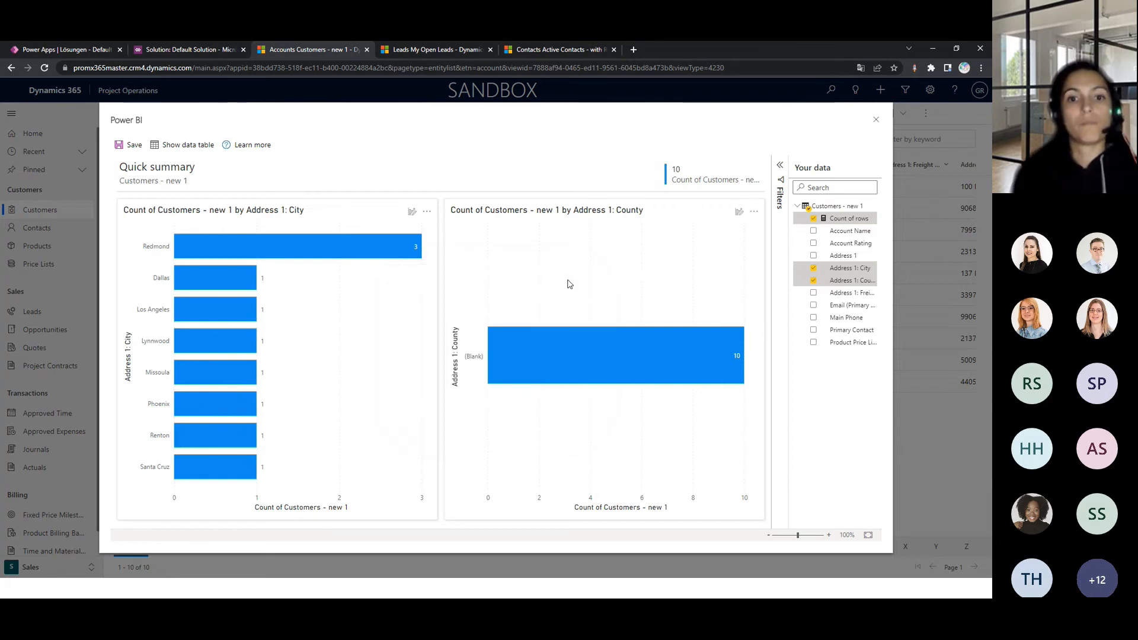
click(875, 119)
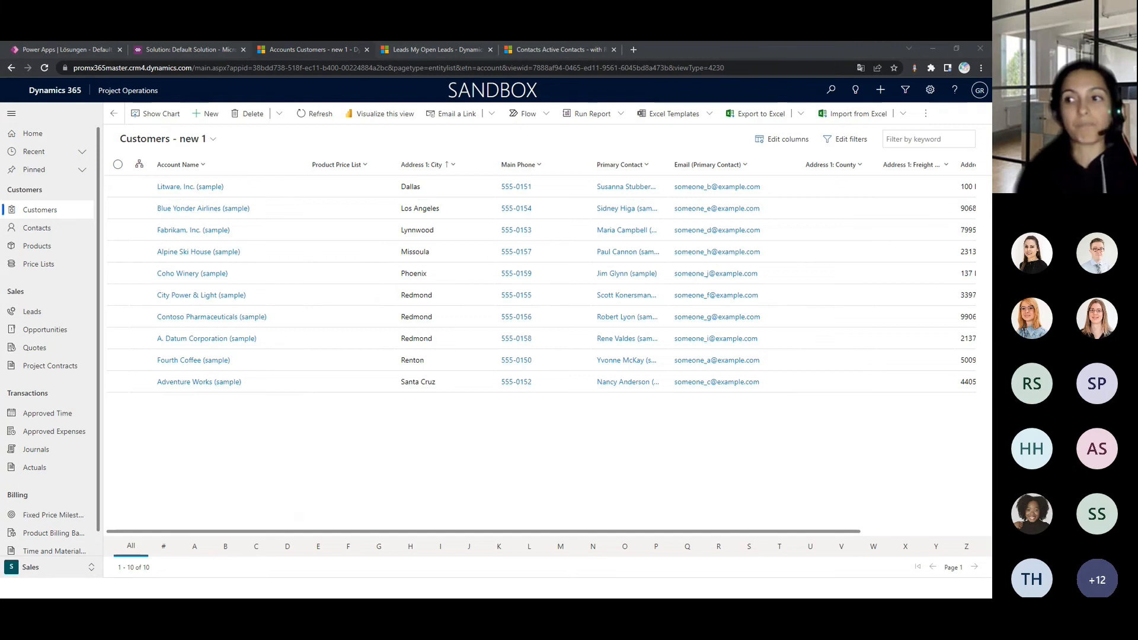
key(alt+Tab)
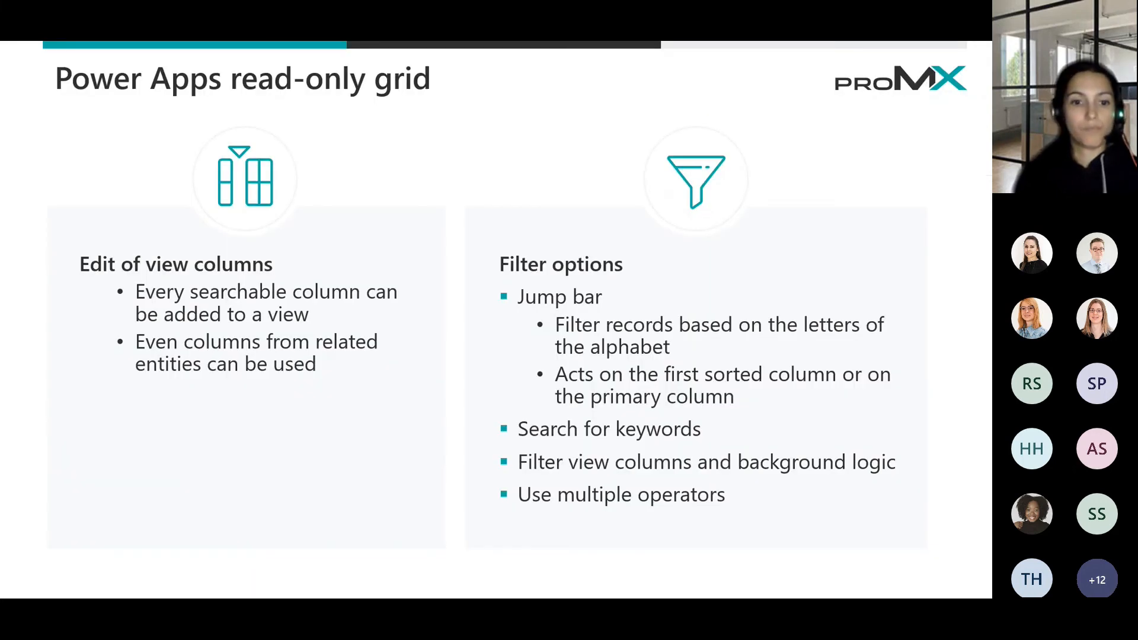
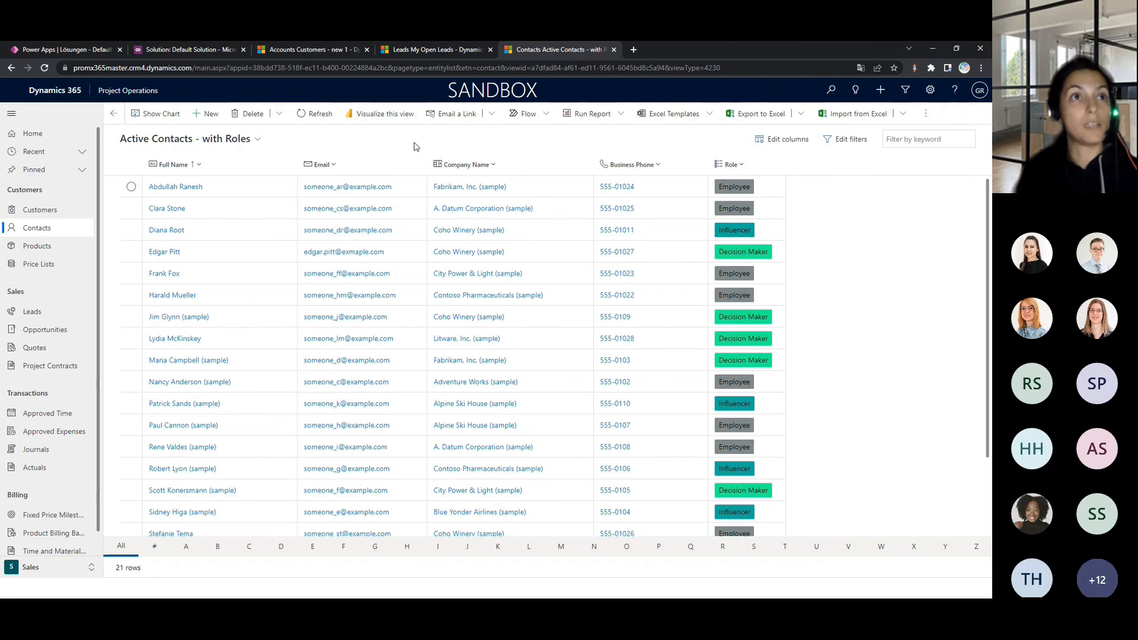
- Refresh the Active Contacts - with Roles view and look through the coloured Role values across the whole contact list
click(305, 113)
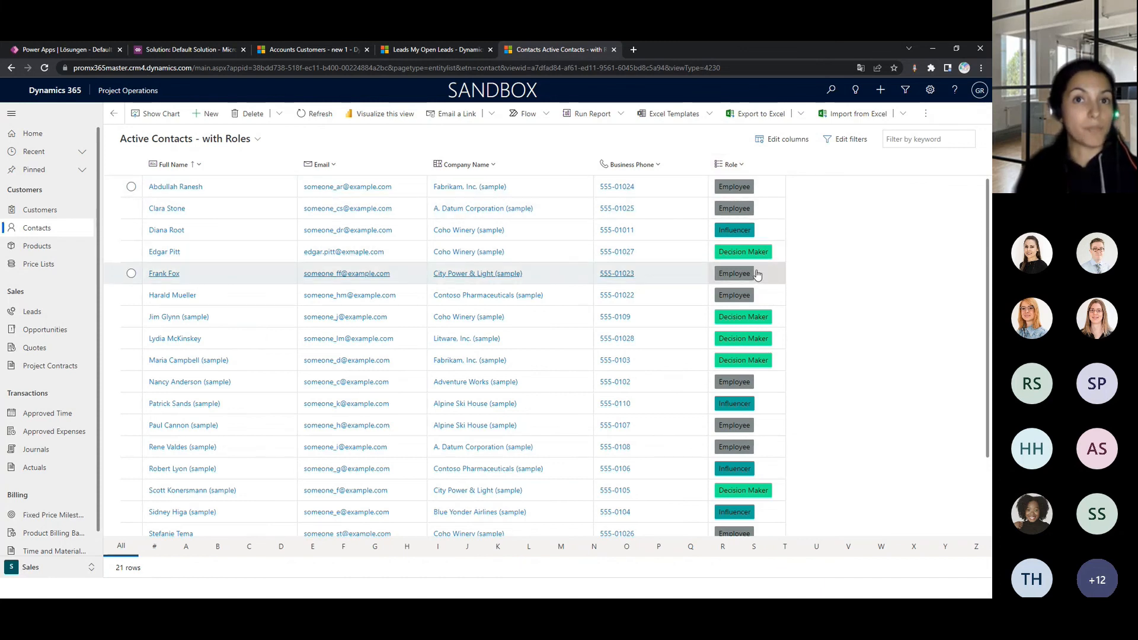
scroll(765, 394, down, 2)
scroll(765, 394, up, 2)
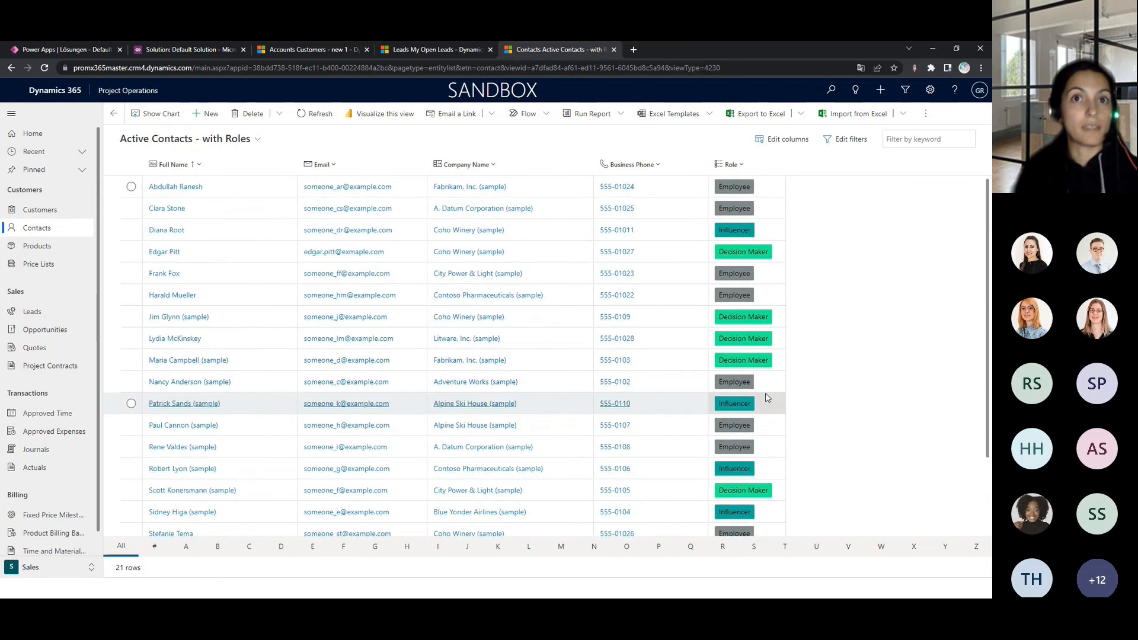
scroll(756, 291, down, 2)
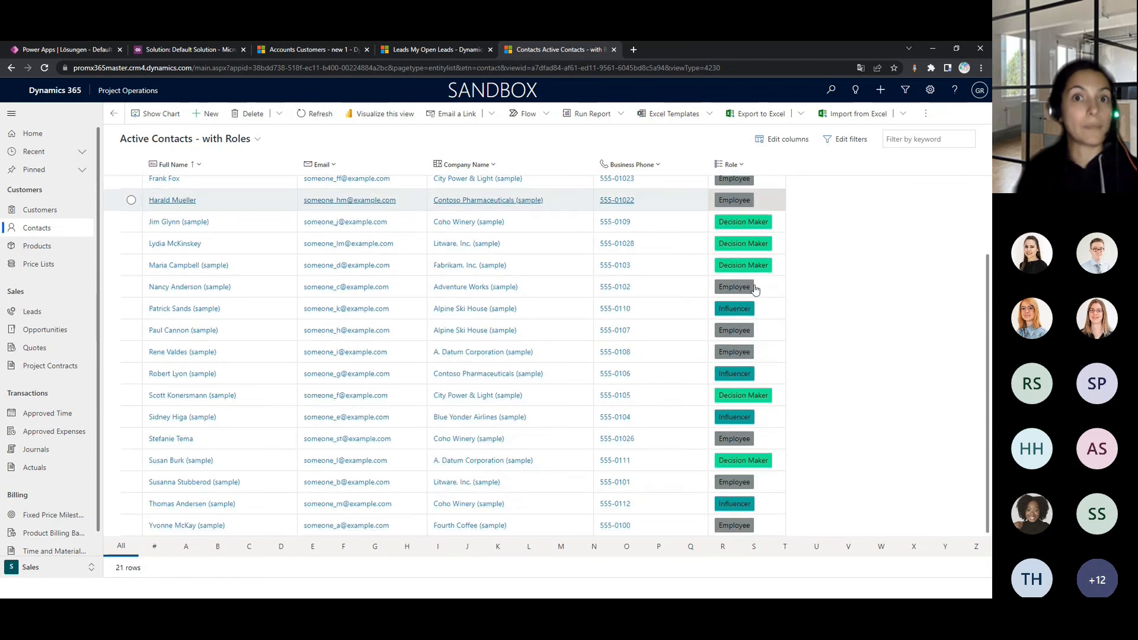
scroll(754, 288, up, 2)
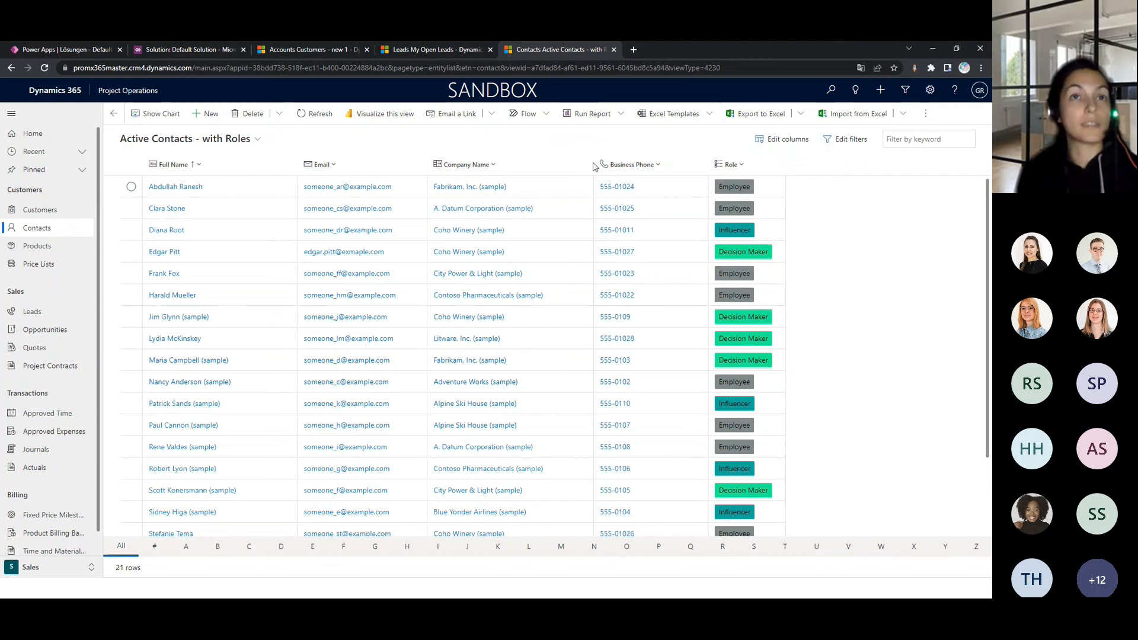
- Try the first contact's email and business phone links, discarding the draft message and dismissing the call prompt
click(359, 188)
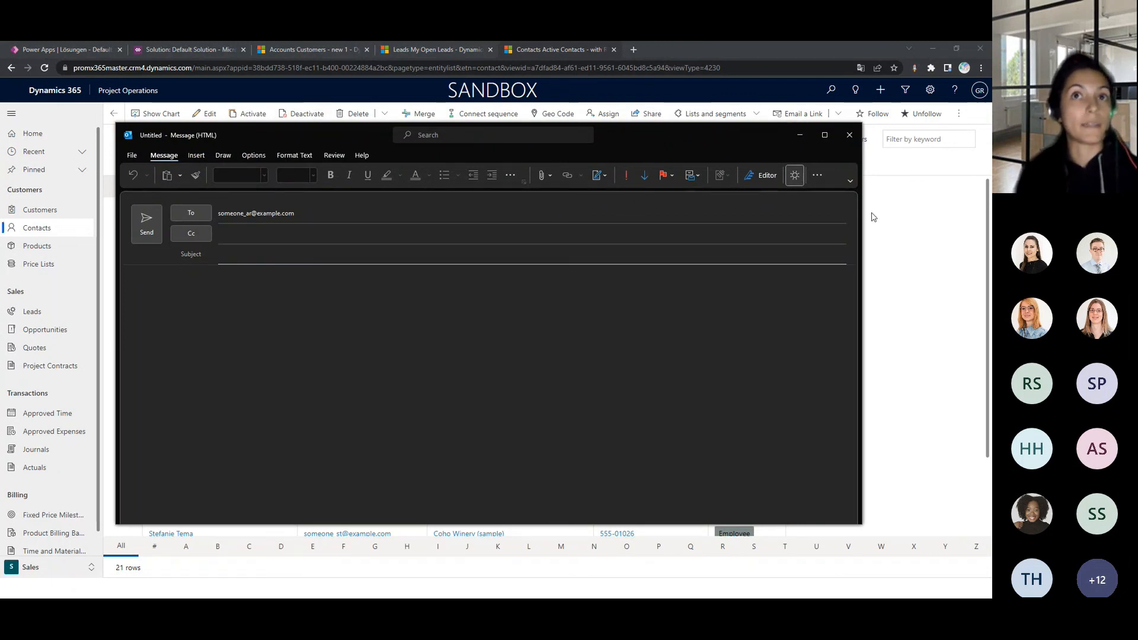
click(849, 134)
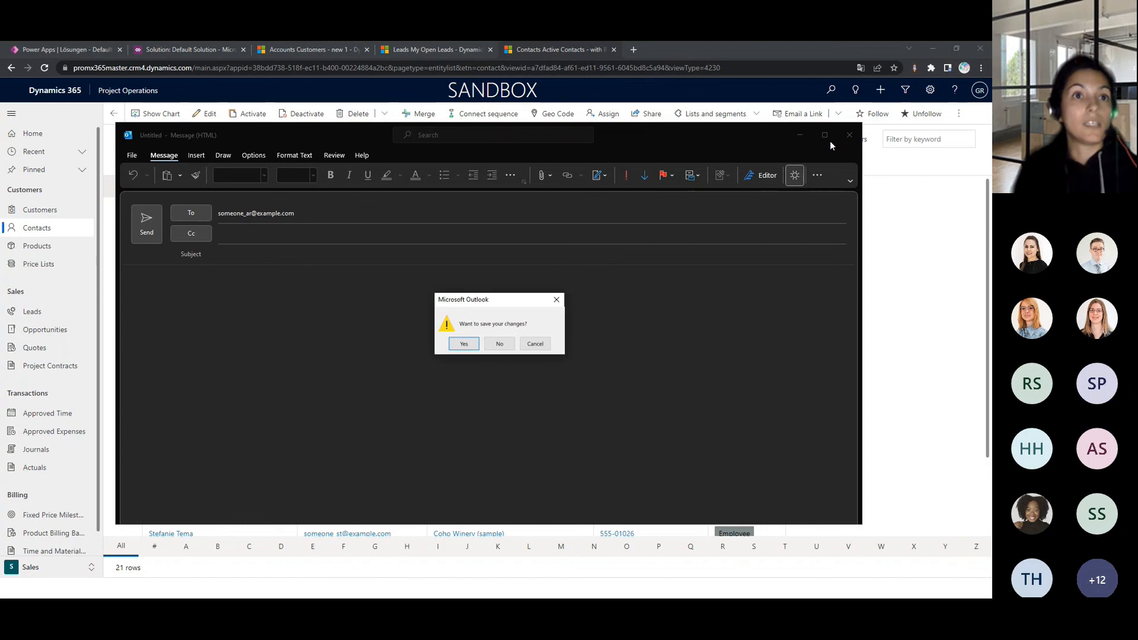
click(511, 343)
click(627, 187)
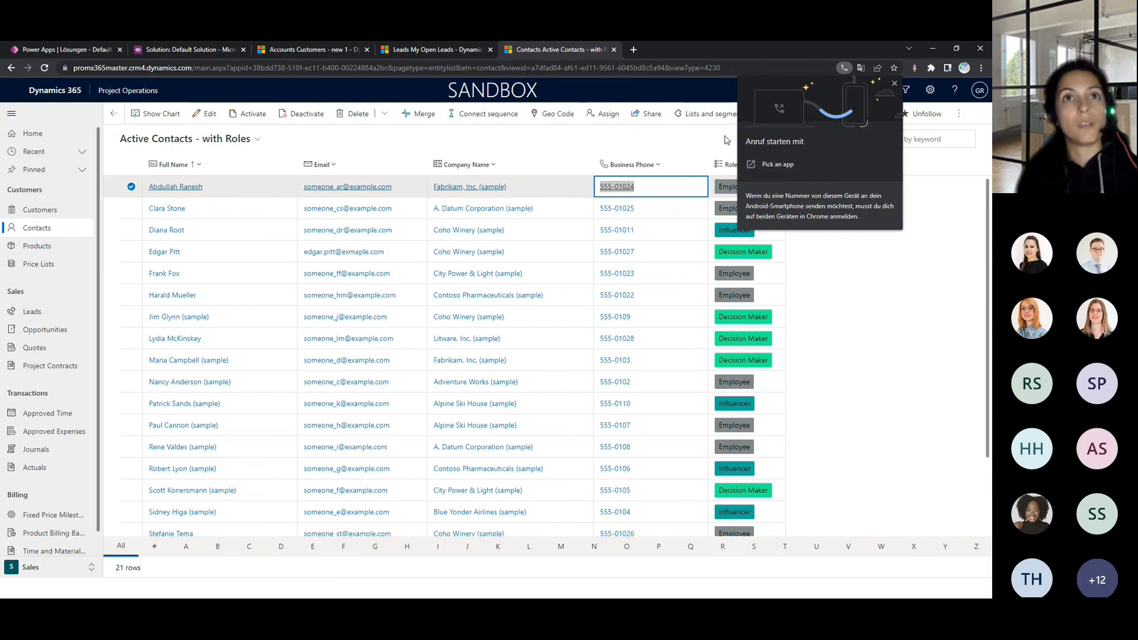
click(572, 152)
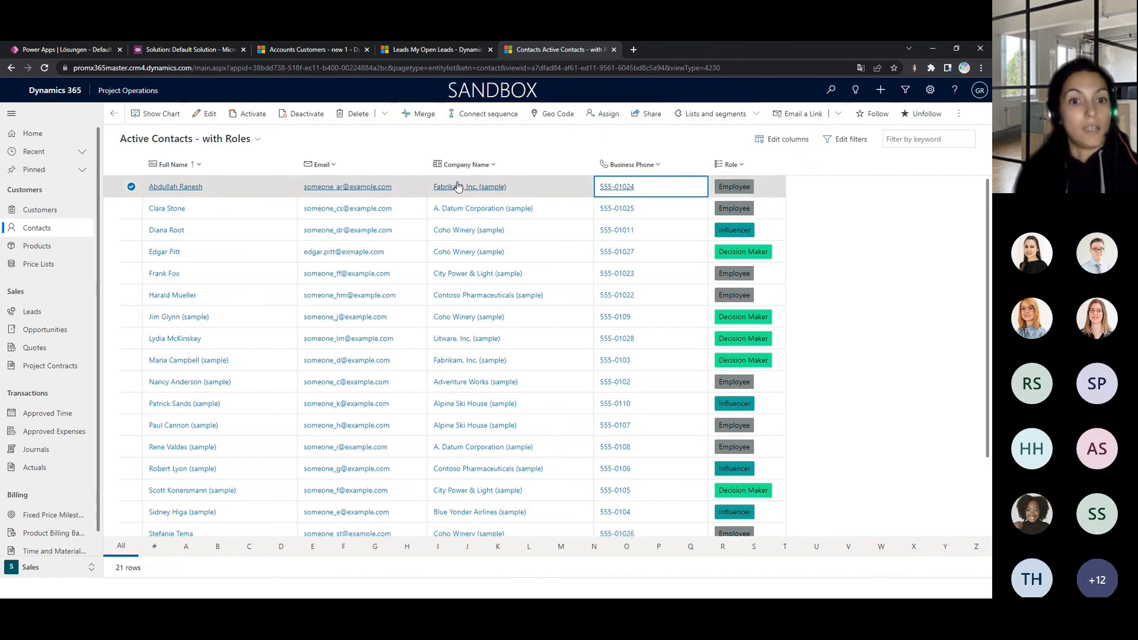
- Replace the first contact's email address directly in its grid cell and commit the edit
triple_click(410, 188)
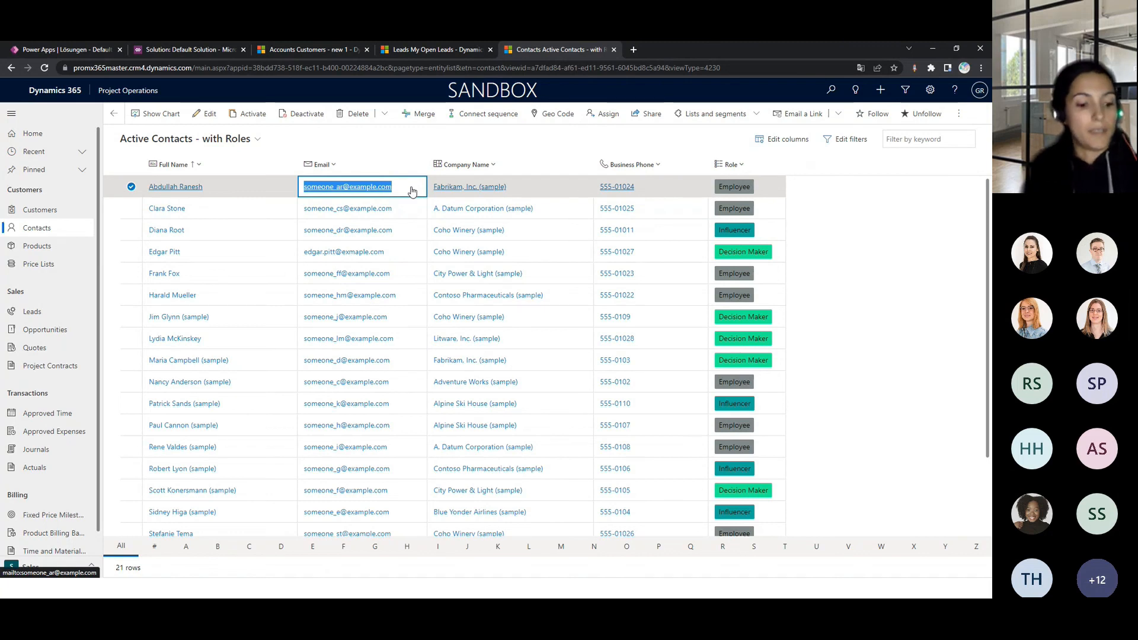
text(a)
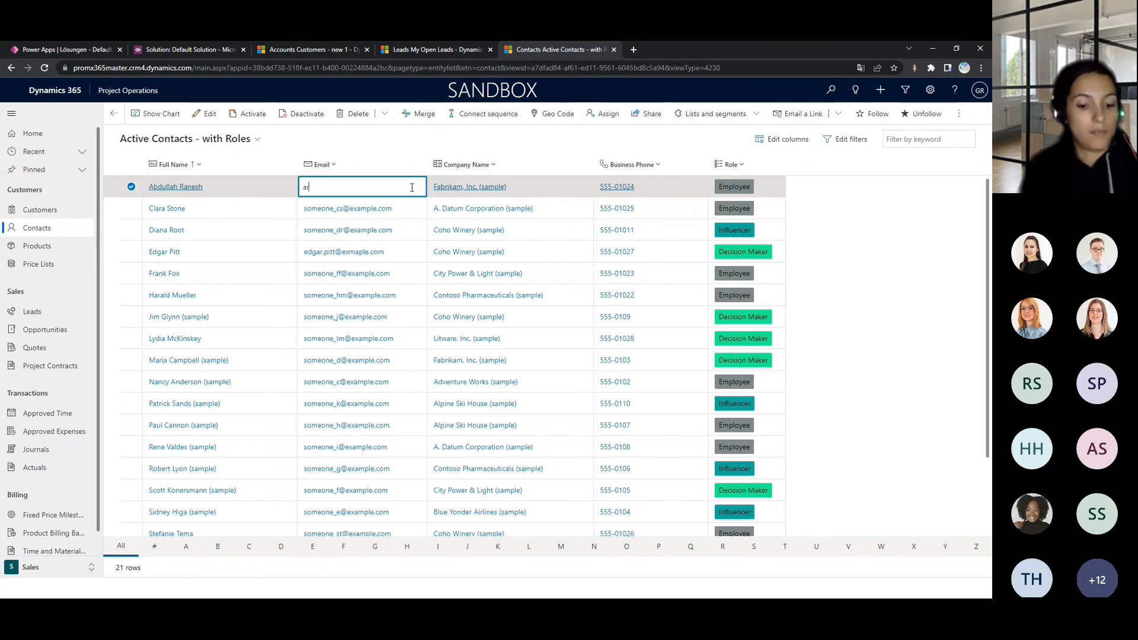
text(r@expamle)
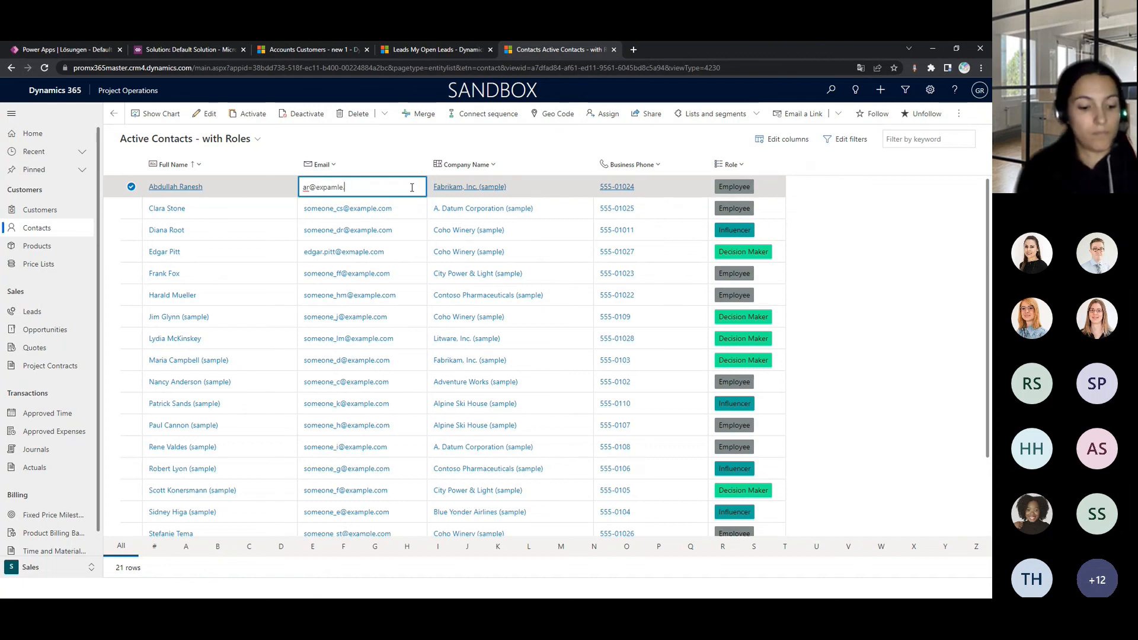
key(Return)
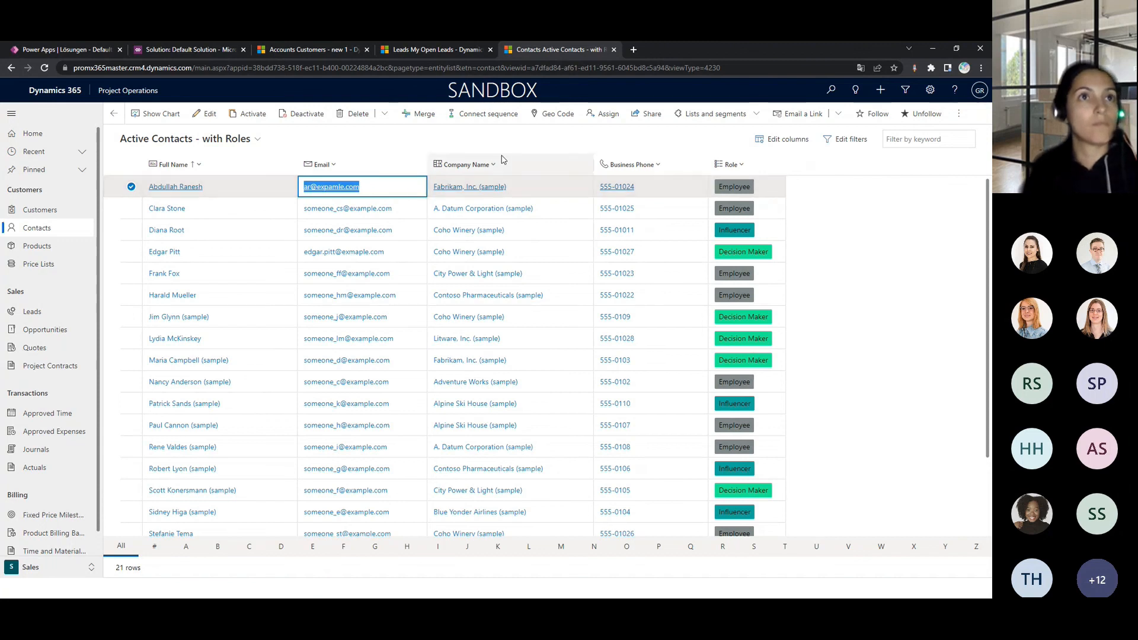
click(341, 137)
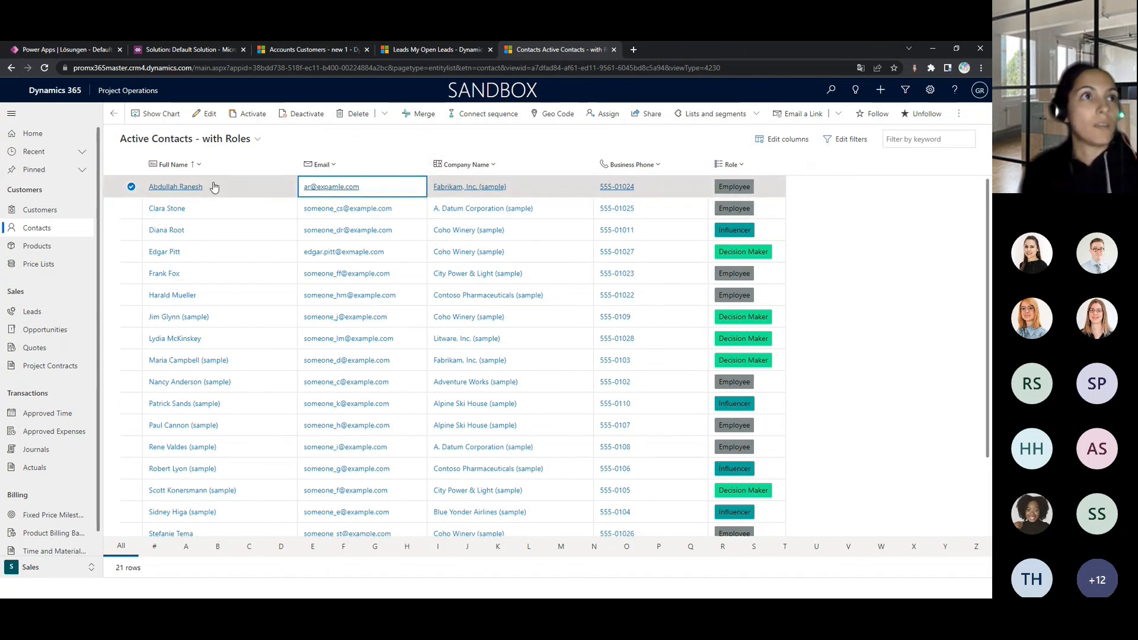
- Open the first contact's record, check the email field on its Summary form, and return to the contact list
click(191, 186)
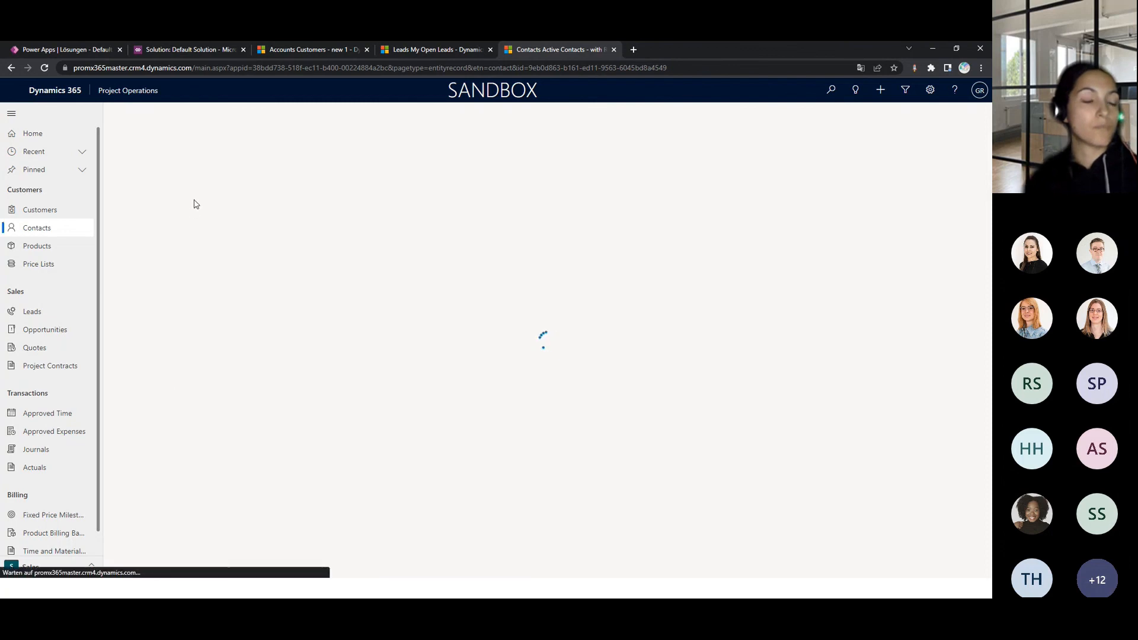
scroll(248, 469, down, 1)
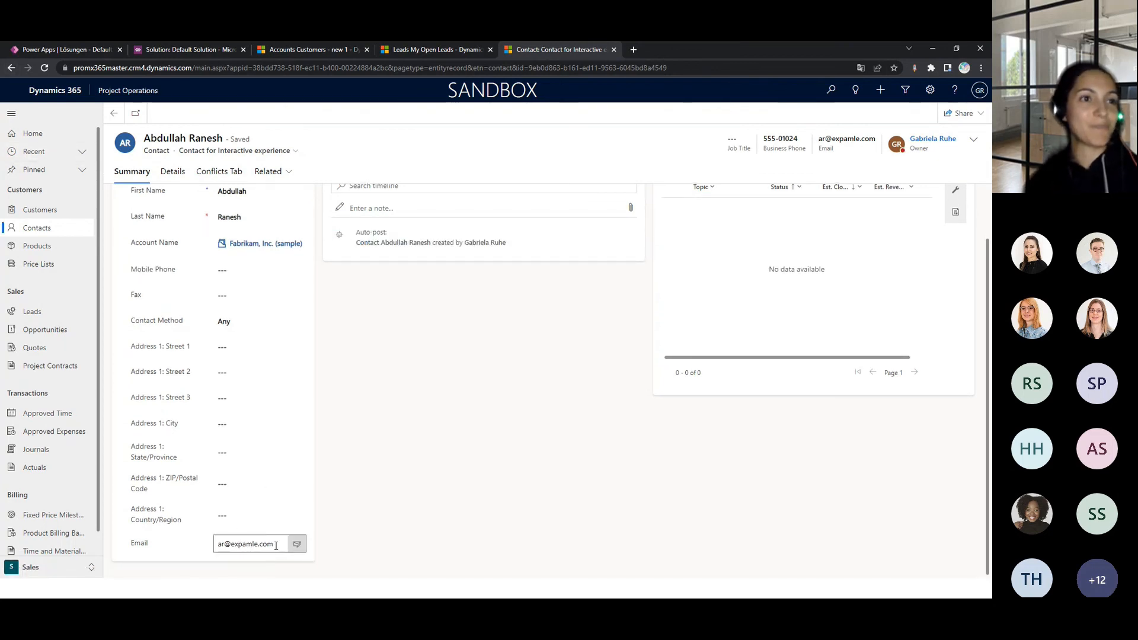
click(10, 68)
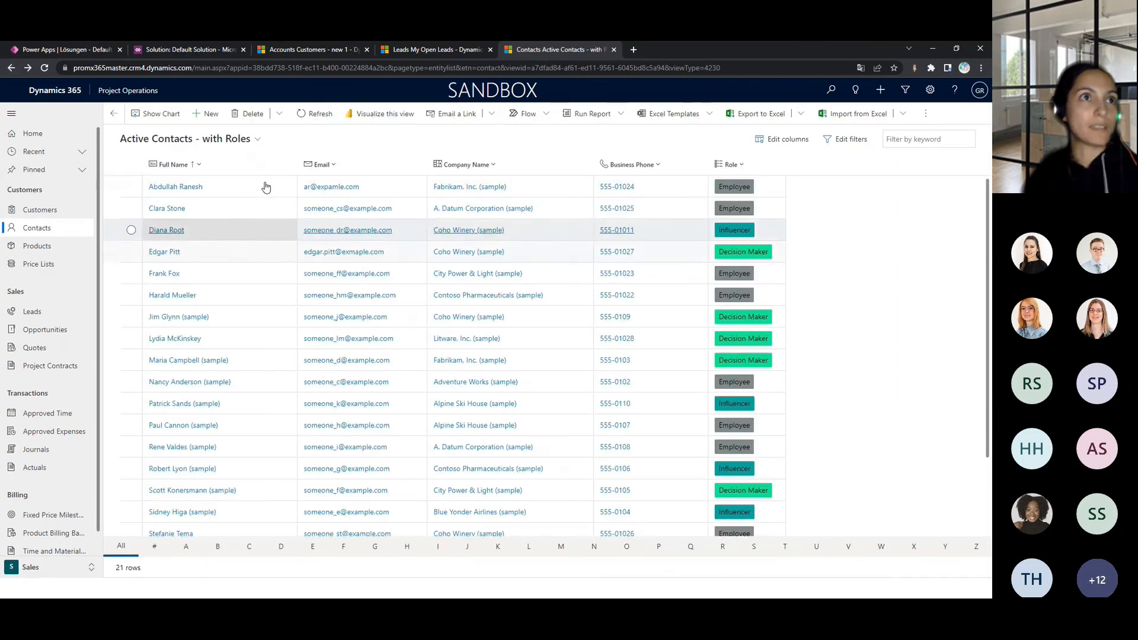
- Look over the contact list once more, switch to the PowerPoint slide show, and advance to the customized grid example slide
scroll(418, 374, down, 2)
scroll(418, 374, up, 2)
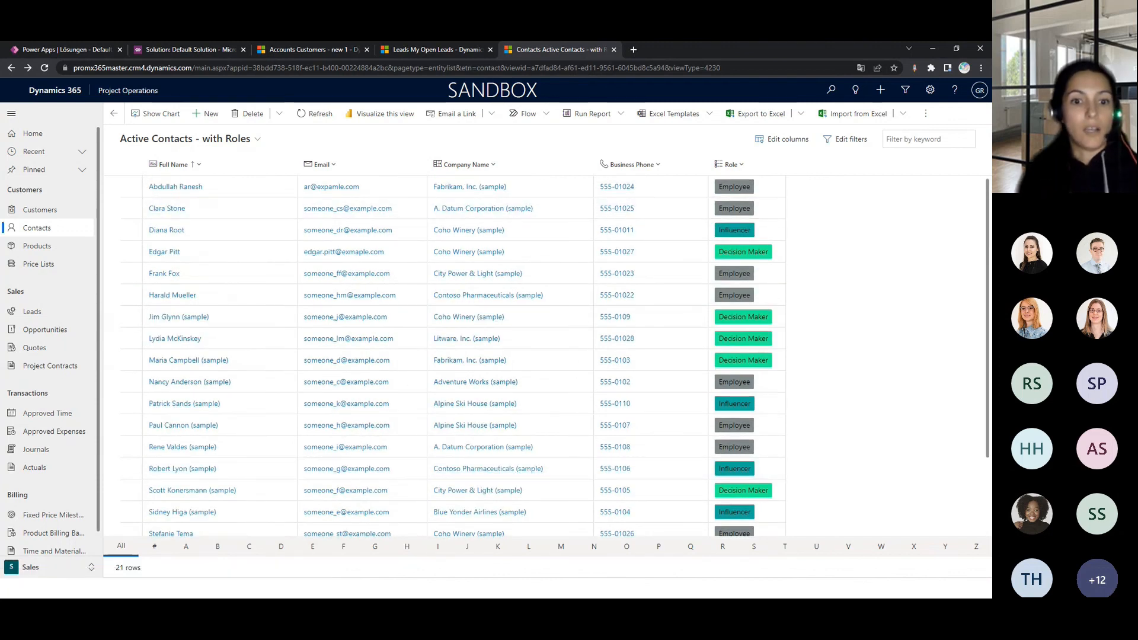
key(alt+Tab)
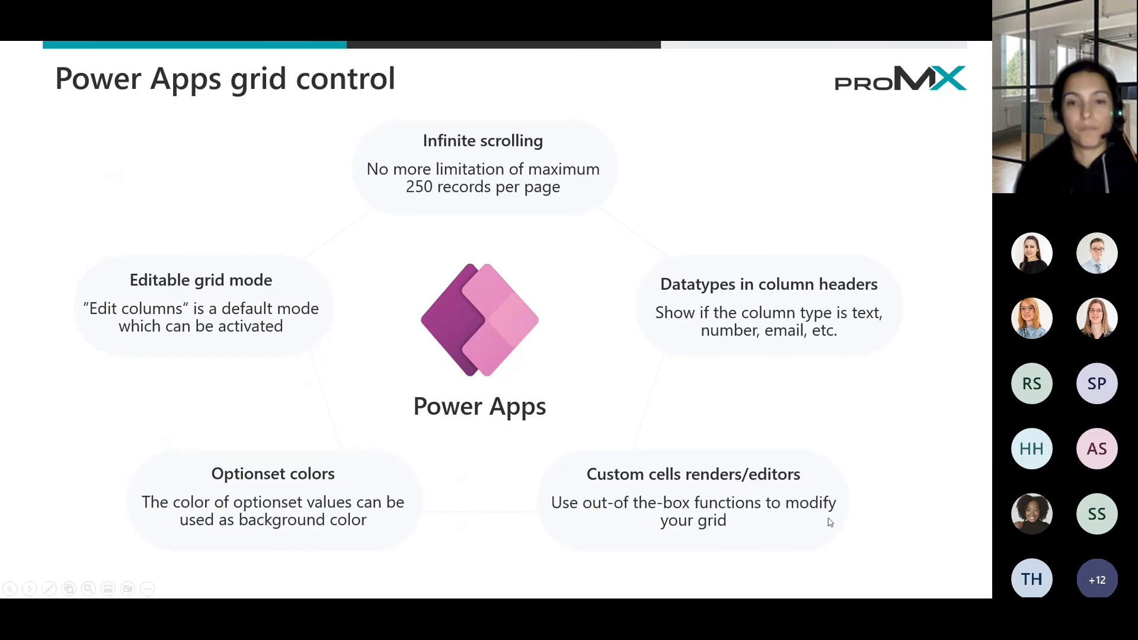
key(Right)
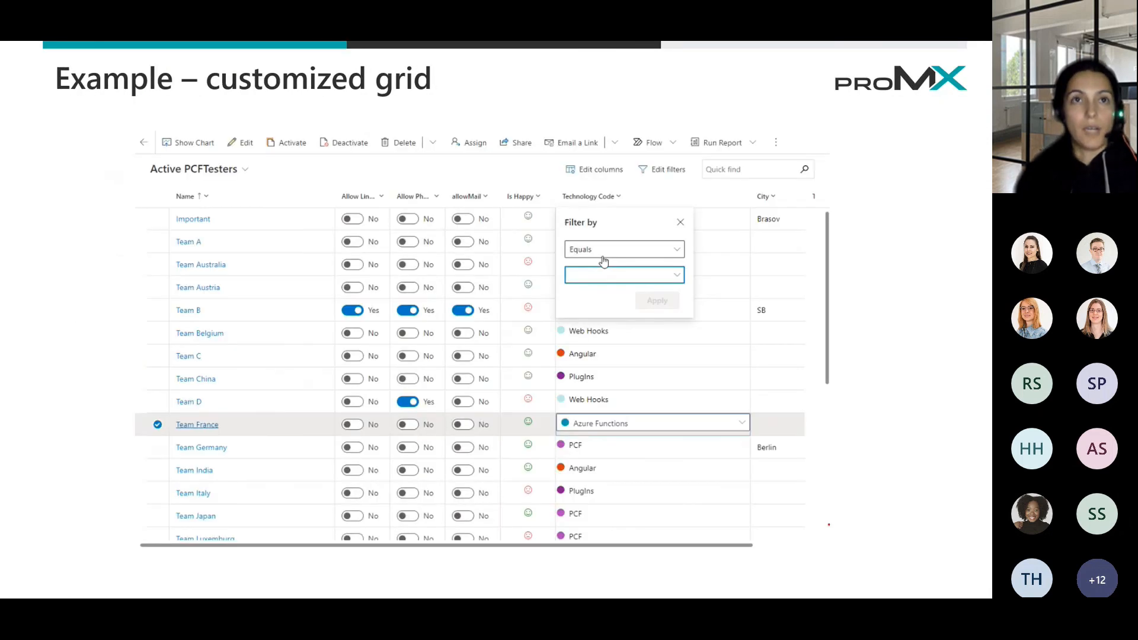